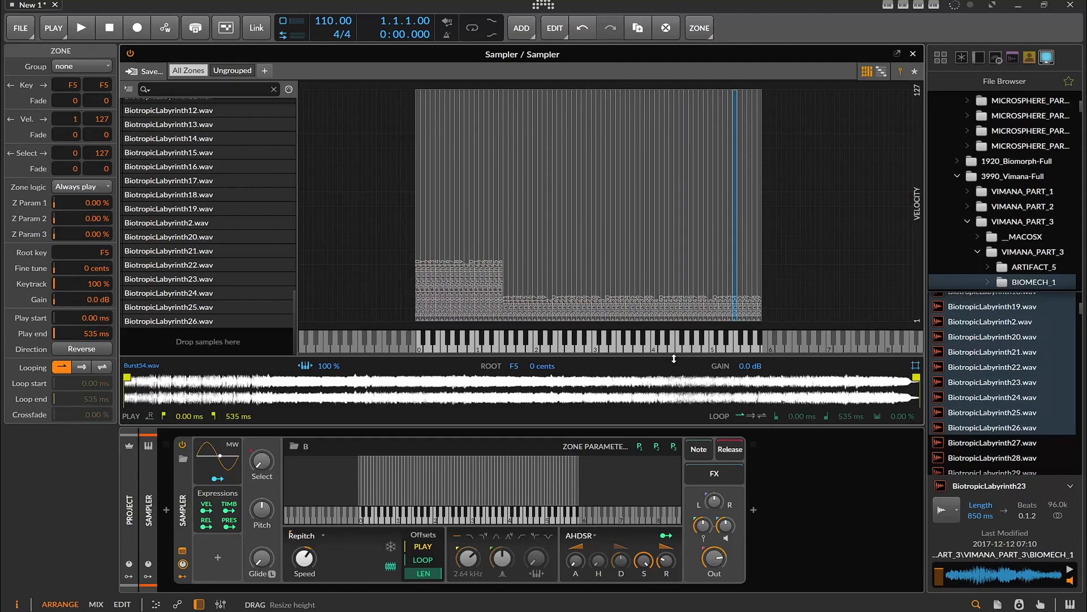
# Step: Deselect the current zone and browse to the BURSTS folder inside the 1919_Microsphere-Full sample library
pyautogui.click(864, 218)
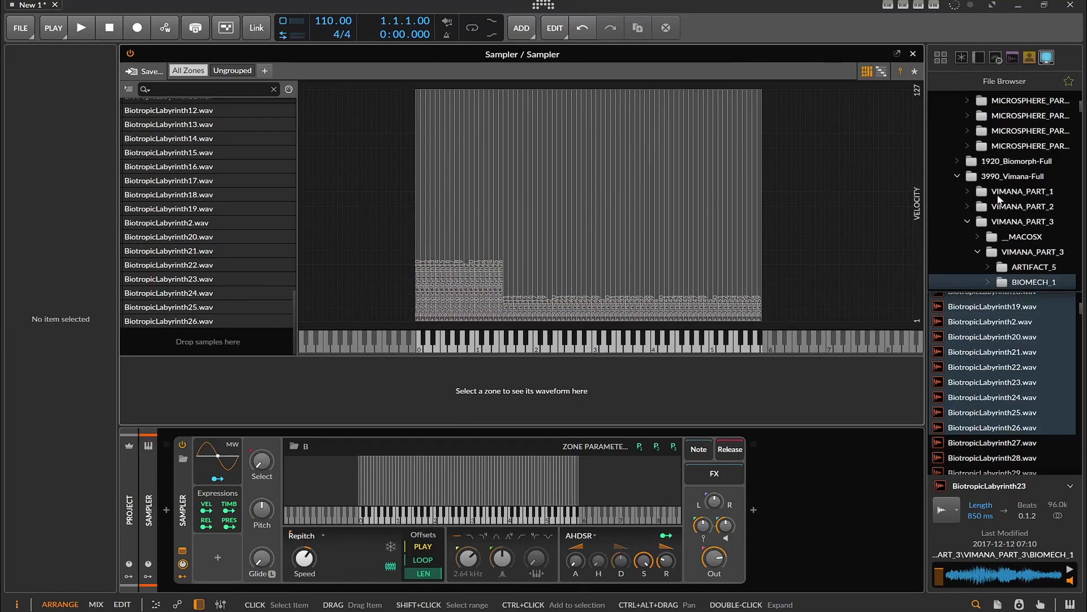
pyautogui.scroll(5, 998, 194)
pyautogui.scroll(-1, 1000, 193)
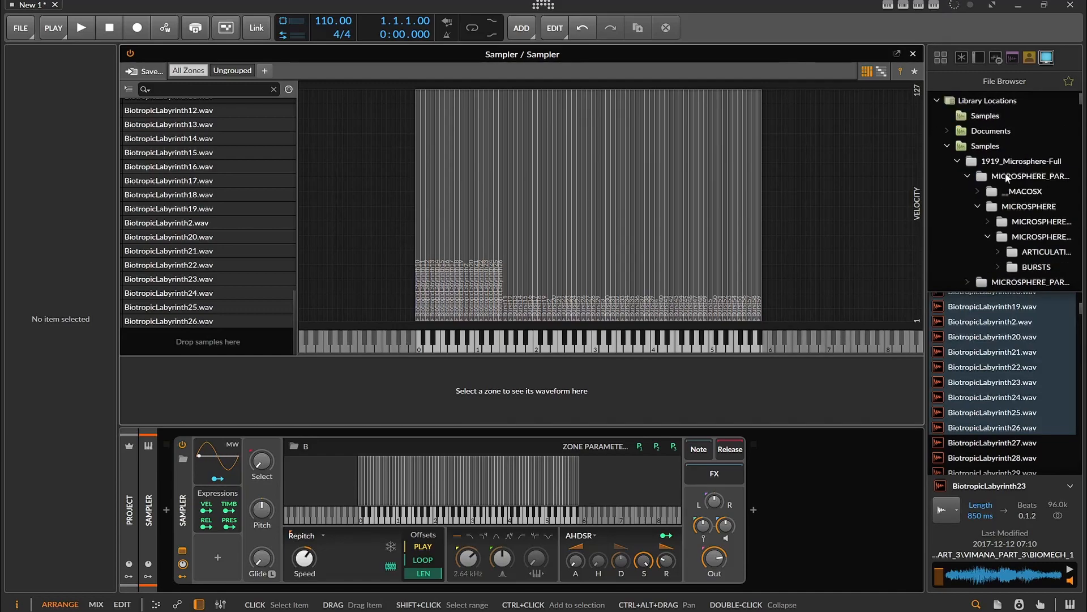
pyautogui.click(1007, 176)
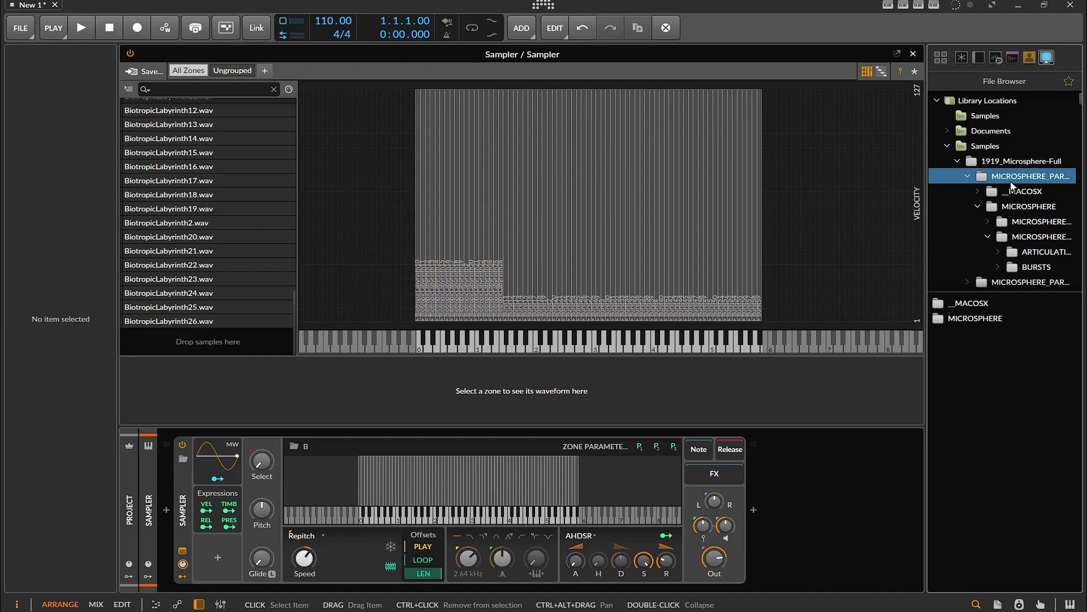
pyautogui.click(1034, 266)
# Step: Audition a range of samples in the BURSTS folder, including Burst14, Burst21, Burst33, Burst38, Burst46 and Burst49
pyautogui.click(1008, 397)
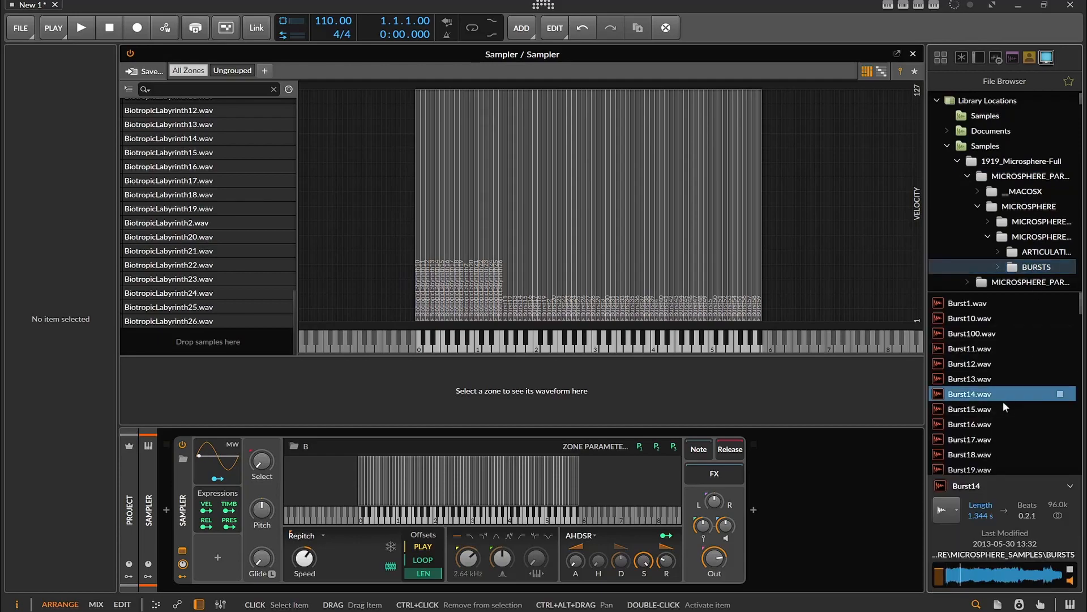
pyautogui.scroll(-1, 1000, 422)
pyautogui.click(1000, 421)
pyautogui.scroll(-1, 1000, 421)
pyautogui.click(1000, 421)
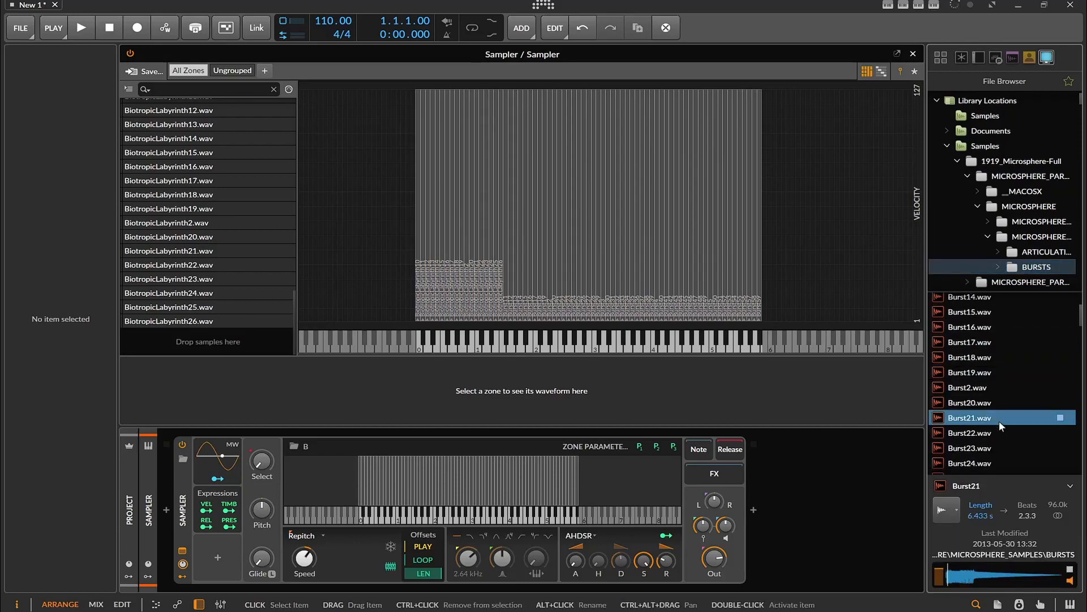
pyautogui.scroll(-2, 998, 420)
pyautogui.click(999, 420)
pyautogui.scroll(-2, 1002, 419)
pyautogui.click(1002, 419)
pyautogui.scroll(-1, 1001, 423)
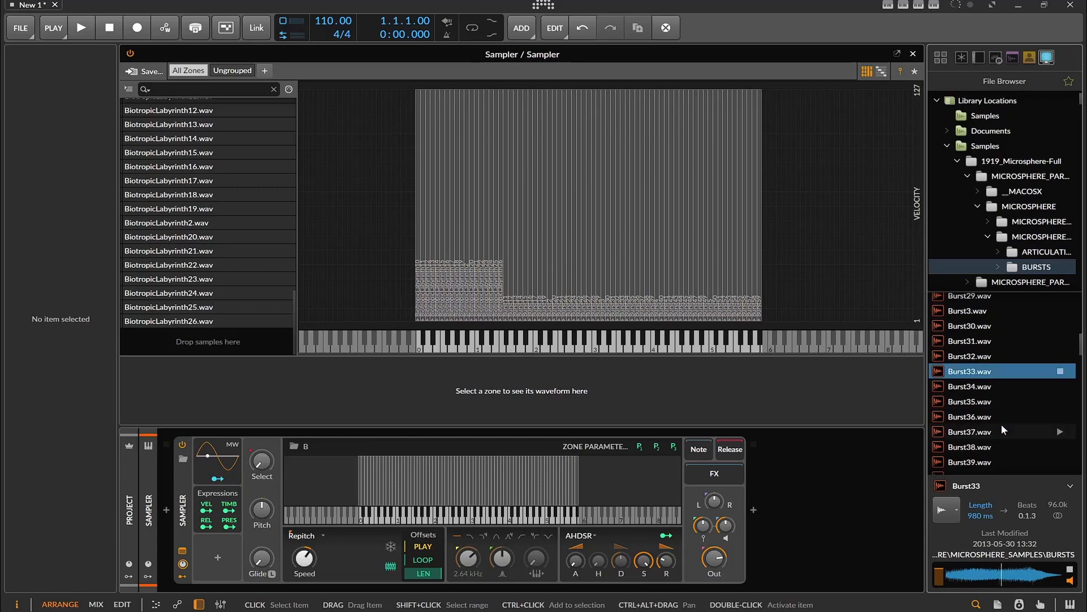
pyautogui.scroll(-1, 1001, 424)
pyautogui.click(984, 399)
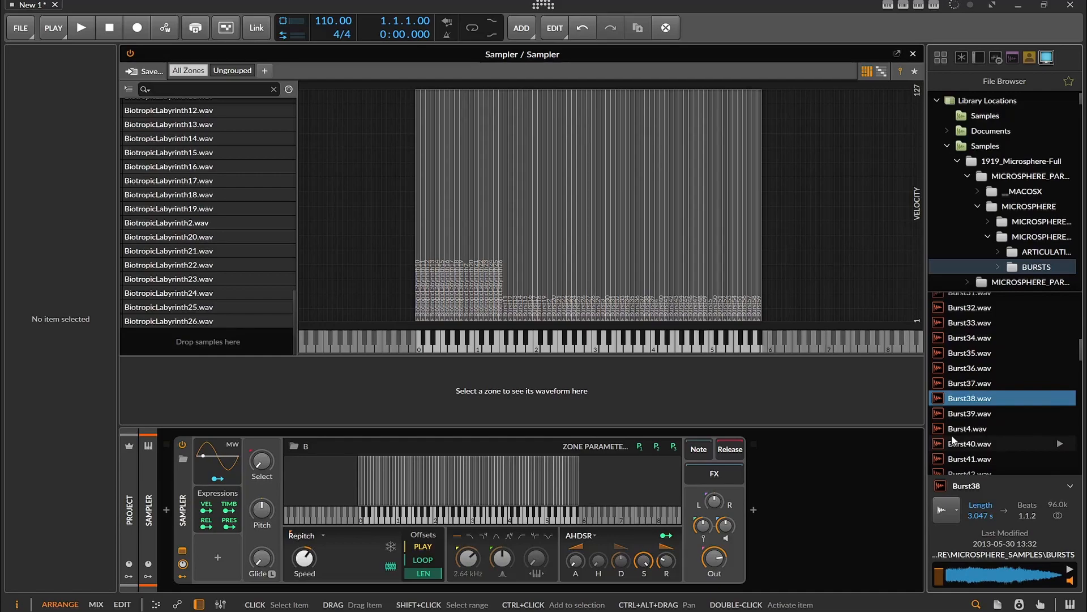
pyautogui.scroll(-2, 953, 447)
pyautogui.click(971, 438)
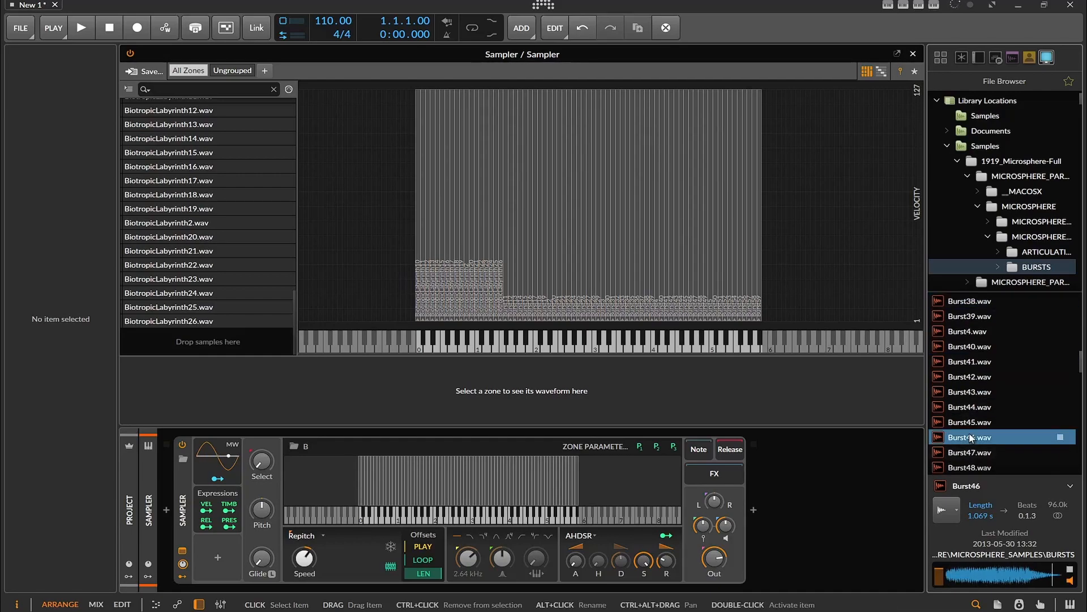
pyautogui.scroll(-1, 971, 437)
pyautogui.click(971, 434)
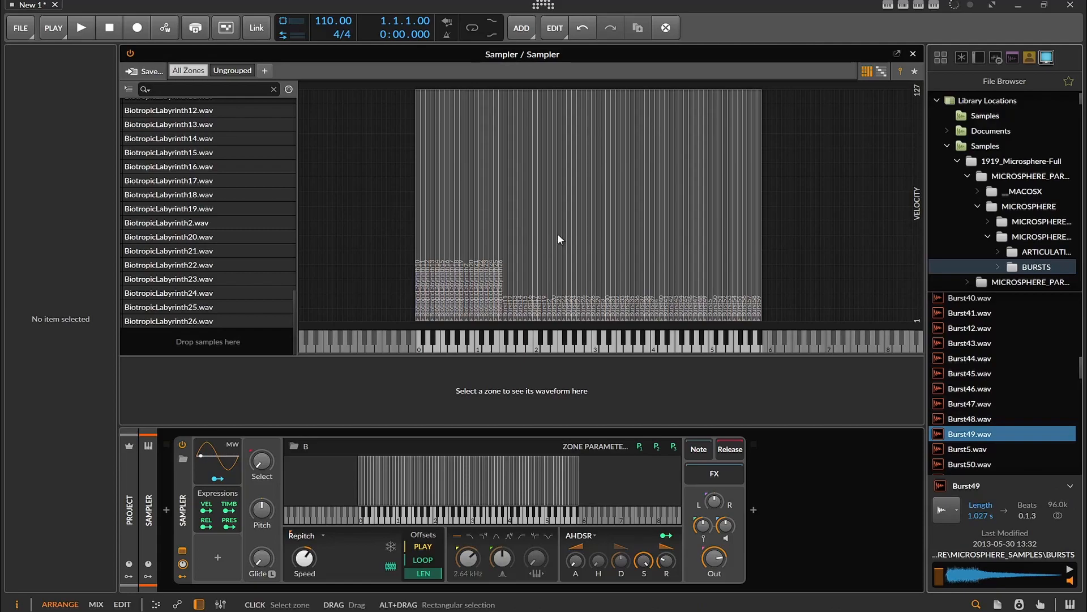
# Step: Close the Sampler's zone editor and raise the Sampler track's volume
pyautogui.scroll(20, 188, 263)
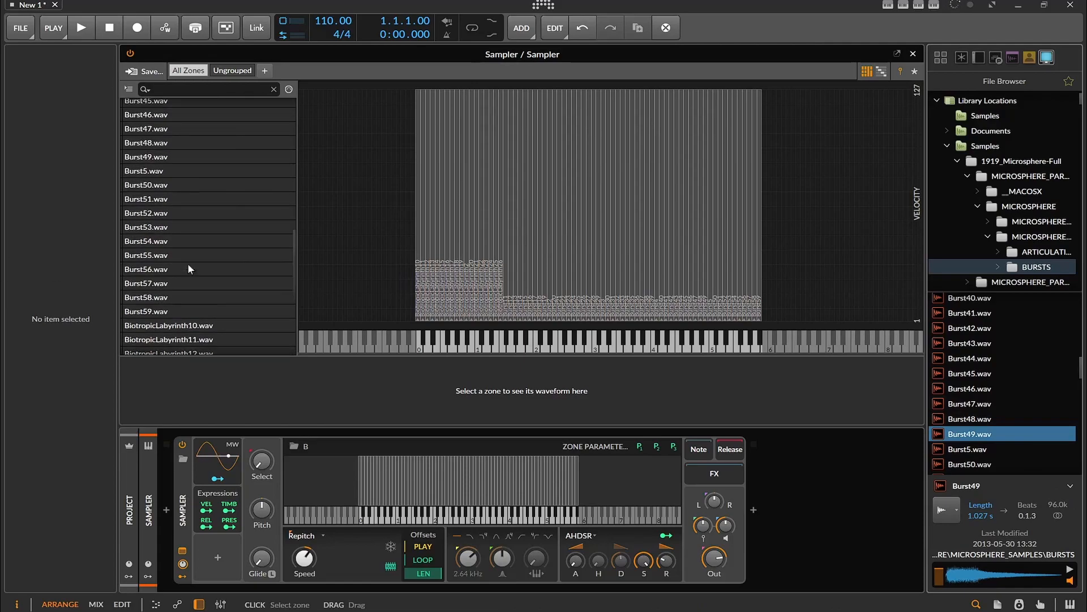
pyautogui.scroll(-15, 188, 263)
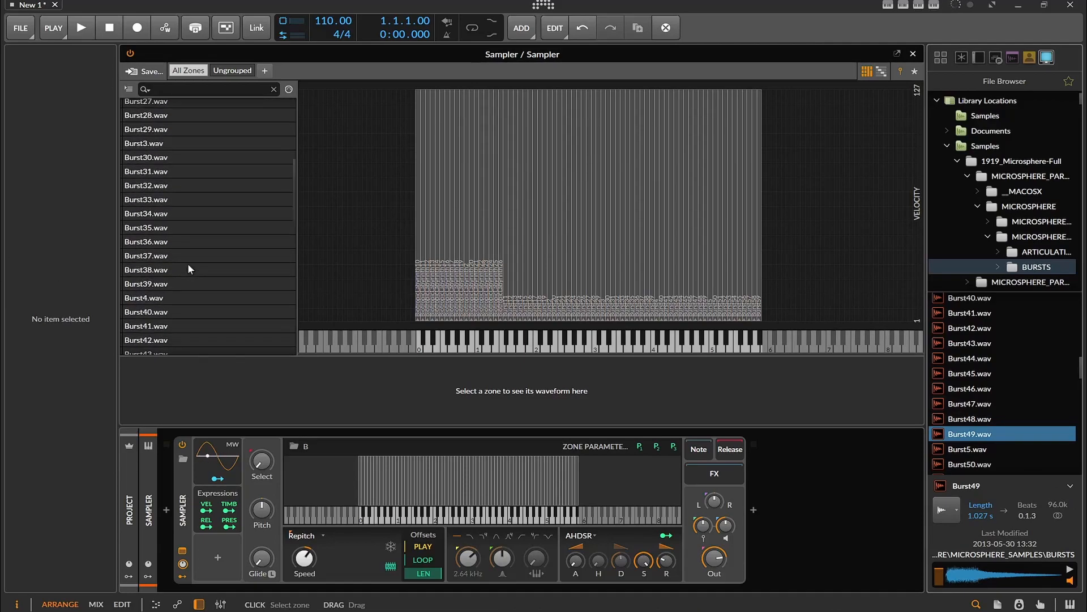
pyautogui.scroll(-5, 188, 263)
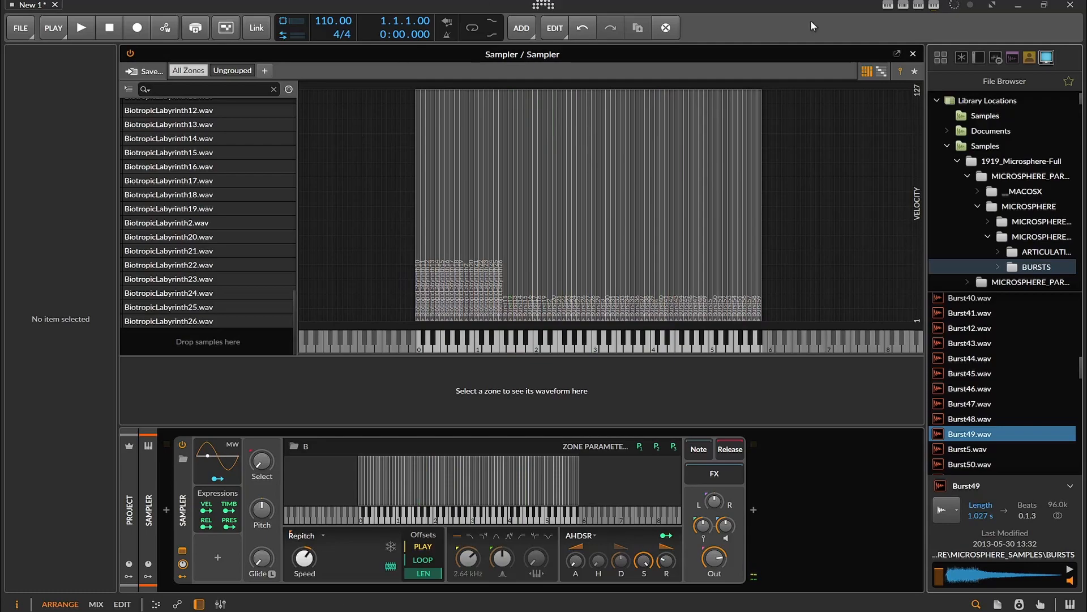
pyautogui.click(912, 55)
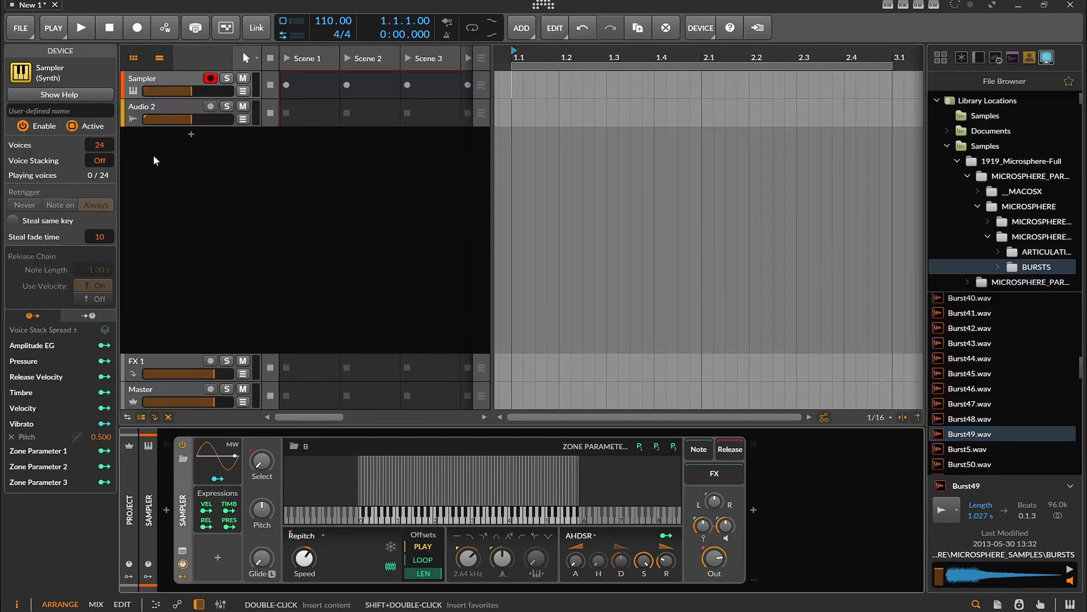
pyautogui.moveTo(189, 98); pyautogui.dragTo(211, 97)
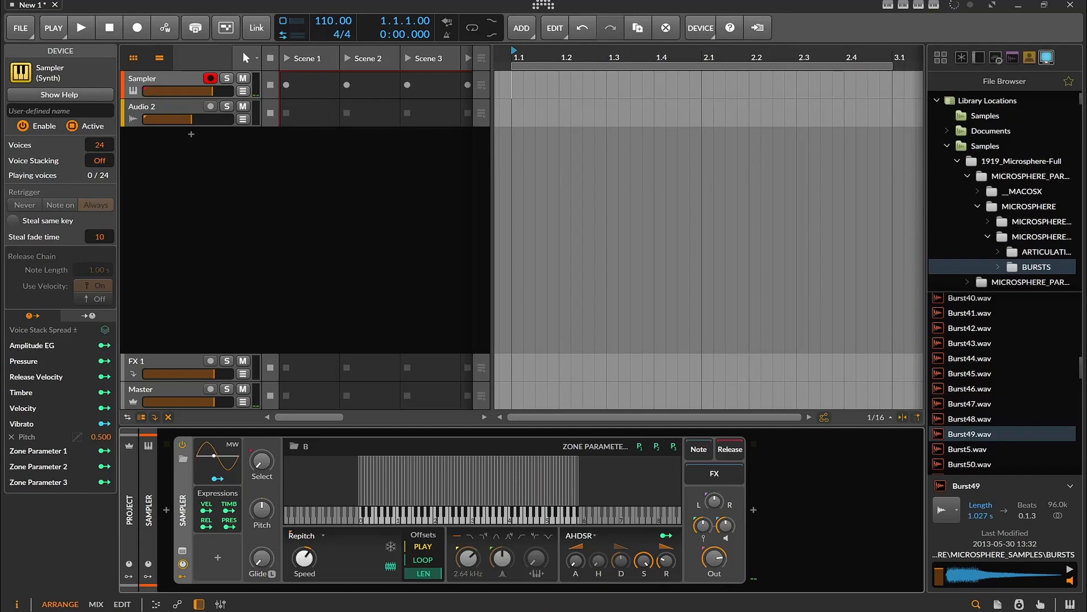
# Step: Keep Repitch as the Sampler's playback mode, try Freeze Playhead with manual Position control, and turn the freeze off again
pyautogui.click(309, 537)
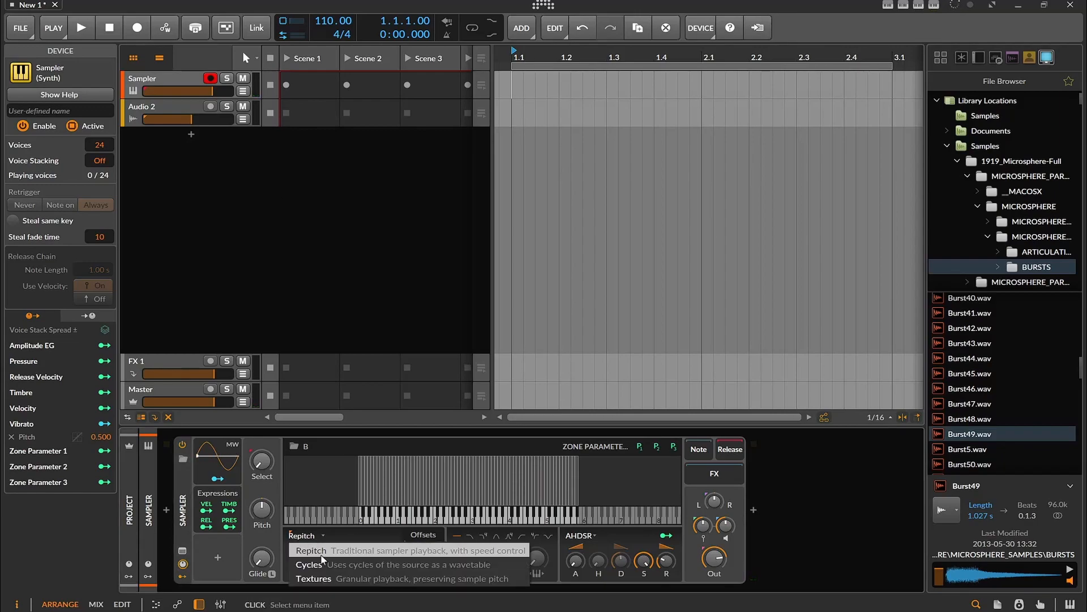
pyautogui.click(374, 545)
pyautogui.click(391, 546)
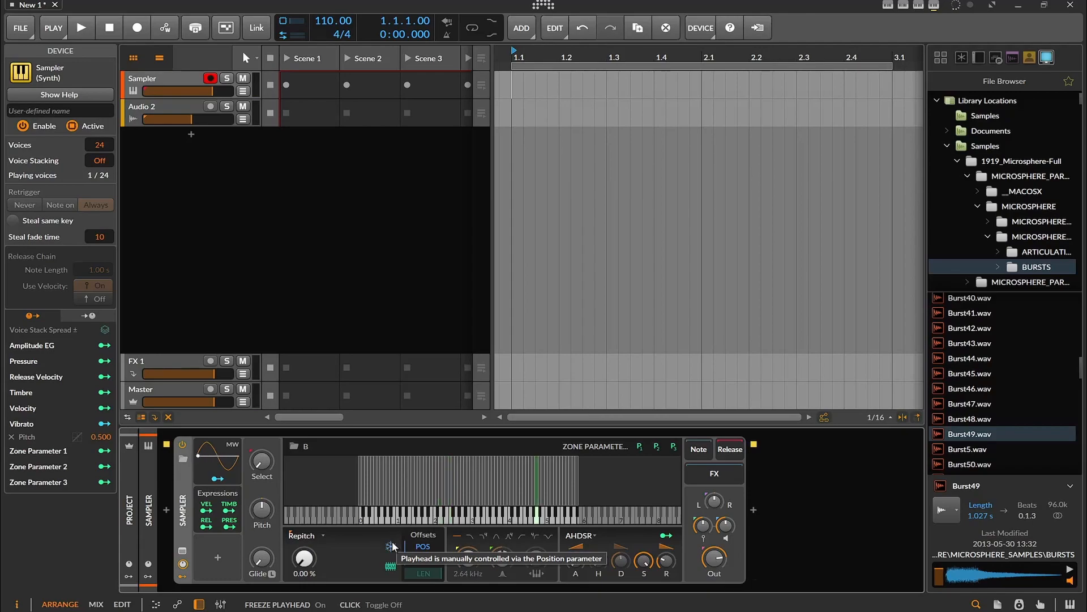
pyautogui.moveTo(420, 546)
pyautogui.mouseDown()
pyautogui.moveTo(421, 532)
pyautogui.moveTo(436, 549)
pyautogui.moveTo(435, 538)
pyautogui.moveTo(404, 548)
pyautogui.mouseUp()
pyautogui.click(408, 548)
pyautogui.click(392, 548)
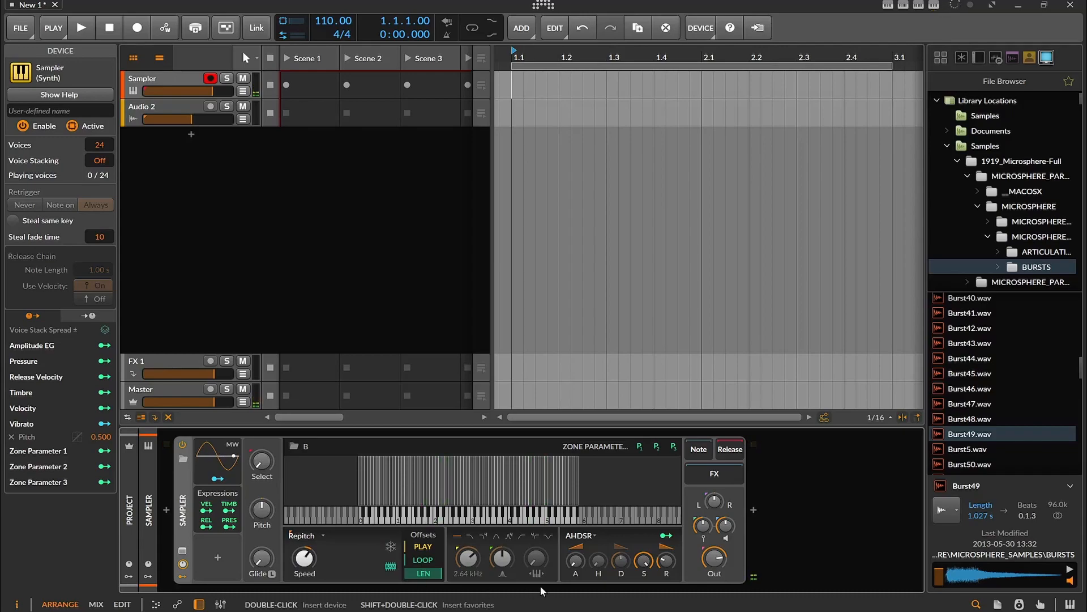
# Step: Adjust the attack and lower the sustain of the Sampler's AHDSR envelope
pyautogui.moveTo(576, 560); pyautogui.dragTo(577, 561)
pyautogui.moveTo(646, 560); pyautogui.dragTo(646, 560)
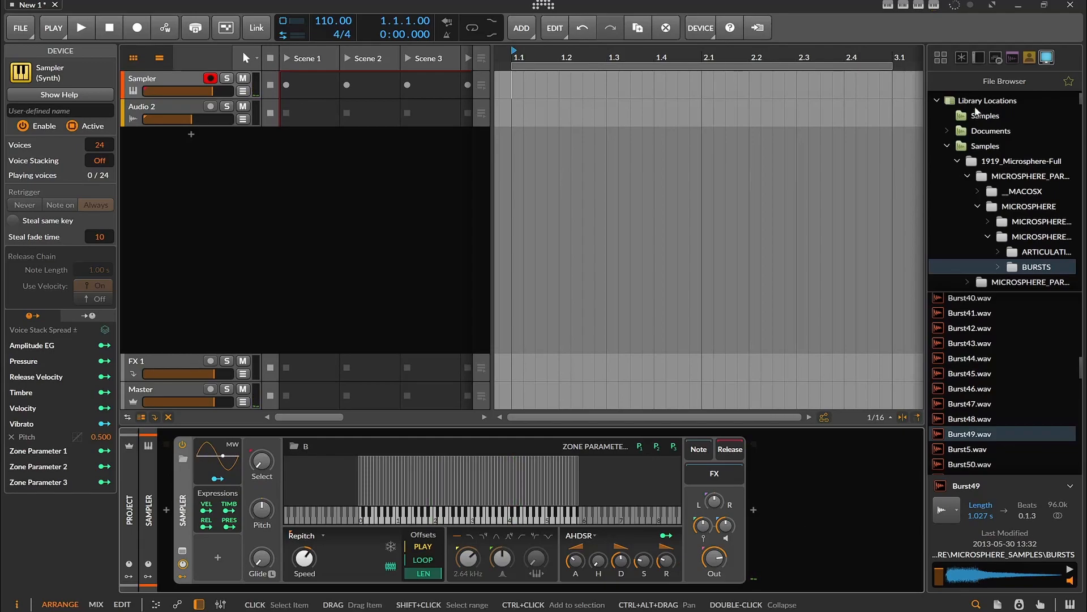
# Step: Add a Saturator after the Sampler and raise its Drive to about +18.6 dB
pyautogui.click(961, 59)
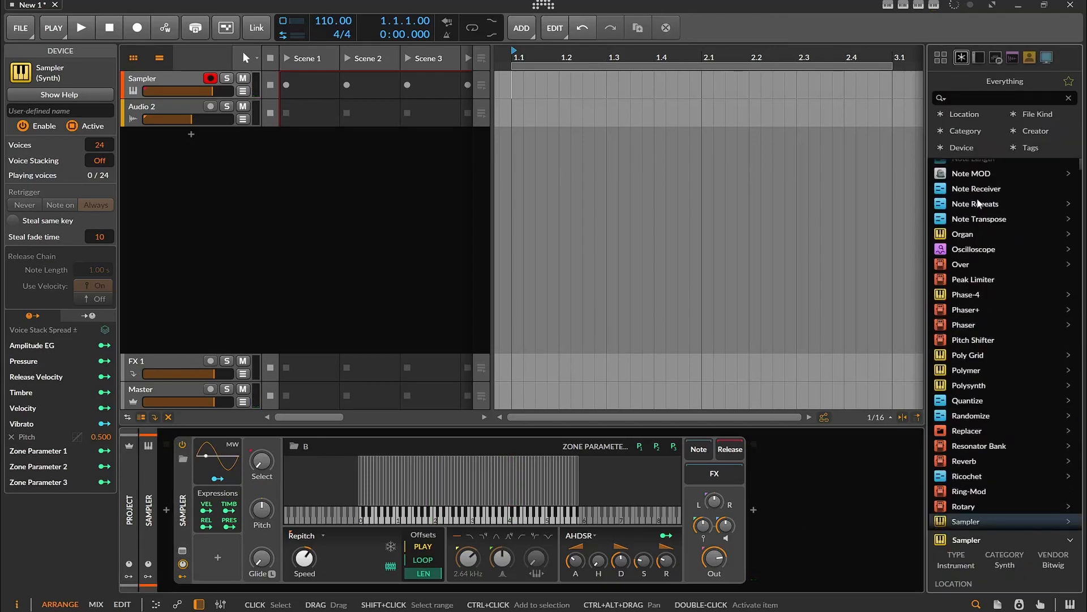
pyautogui.scroll(-2, 988, 351)
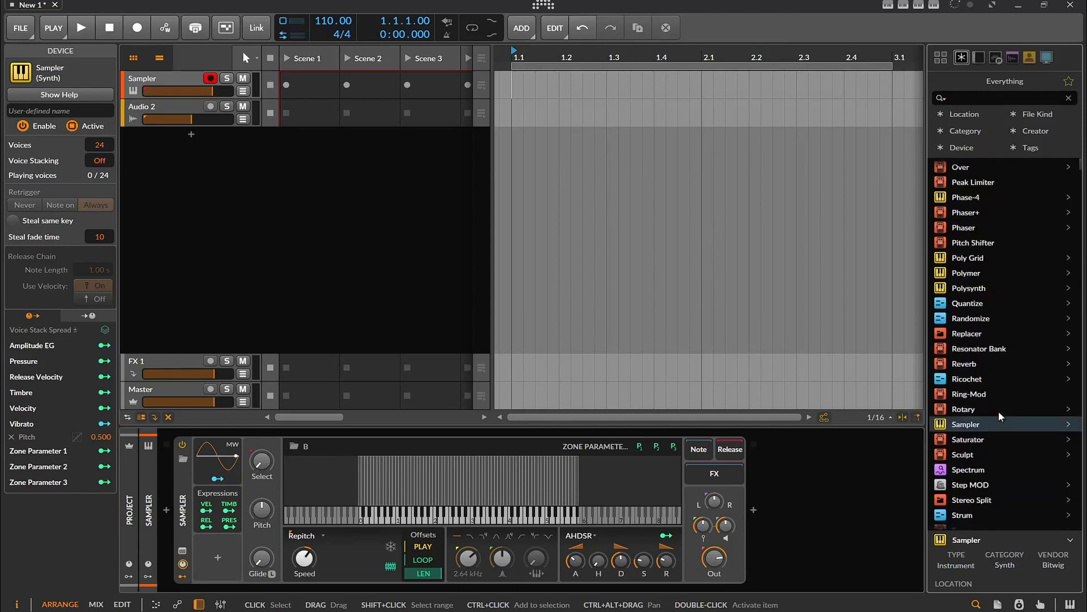
pyautogui.click(967, 440)
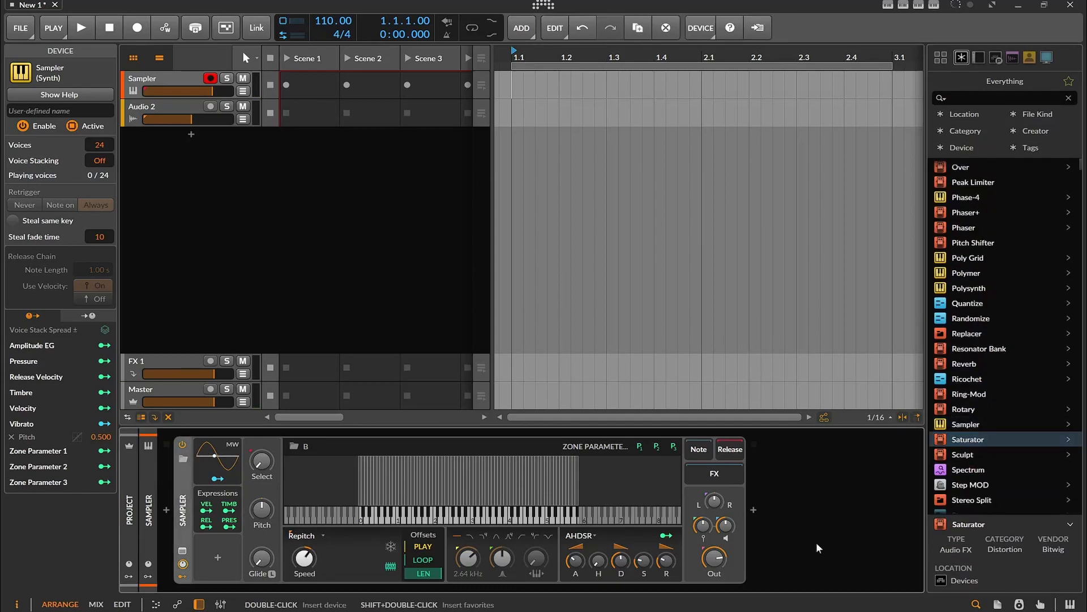
pyautogui.doubleClick(818, 547)
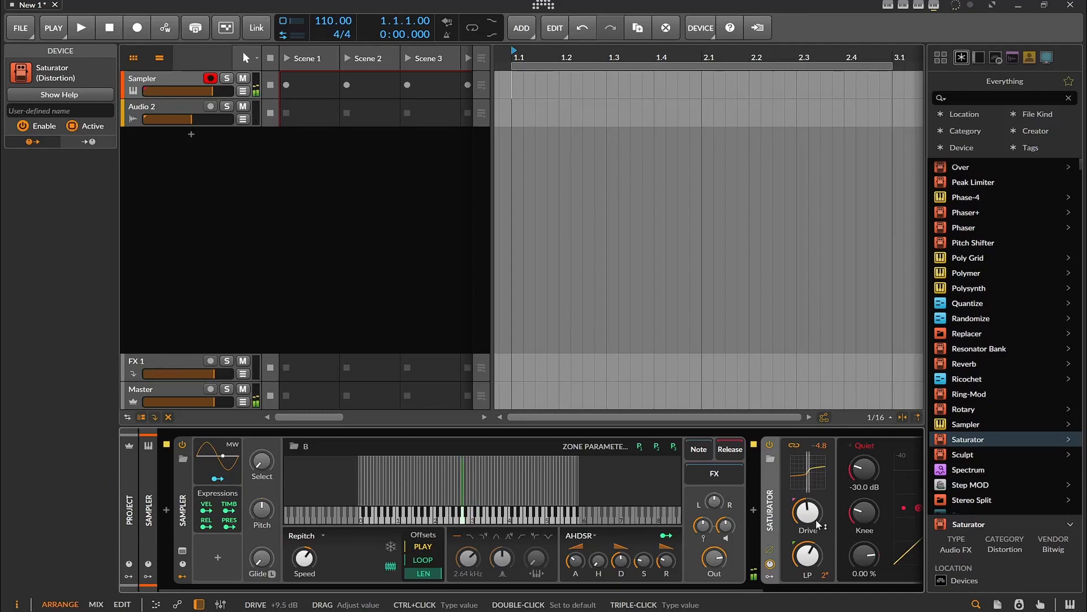
pyautogui.moveTo(807, 512); pyautogui.dragTo(807, 507)
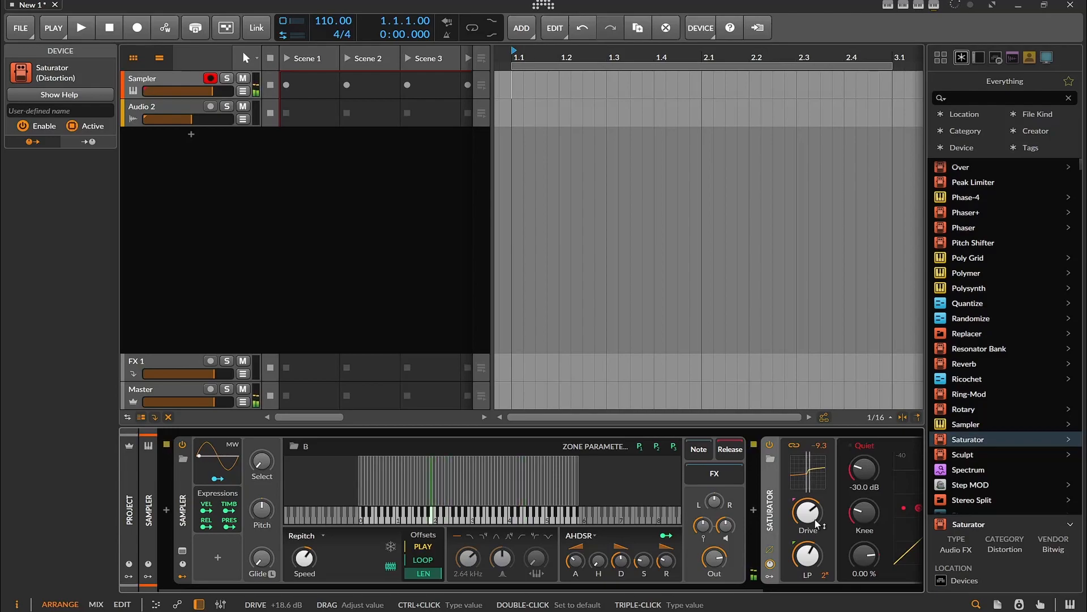
# Step: Add Compressor+ after the Saturator in the Sampler track's device chain
pyautogui.moveTo(776, 587); pyautogui.dragTo(912, 597)
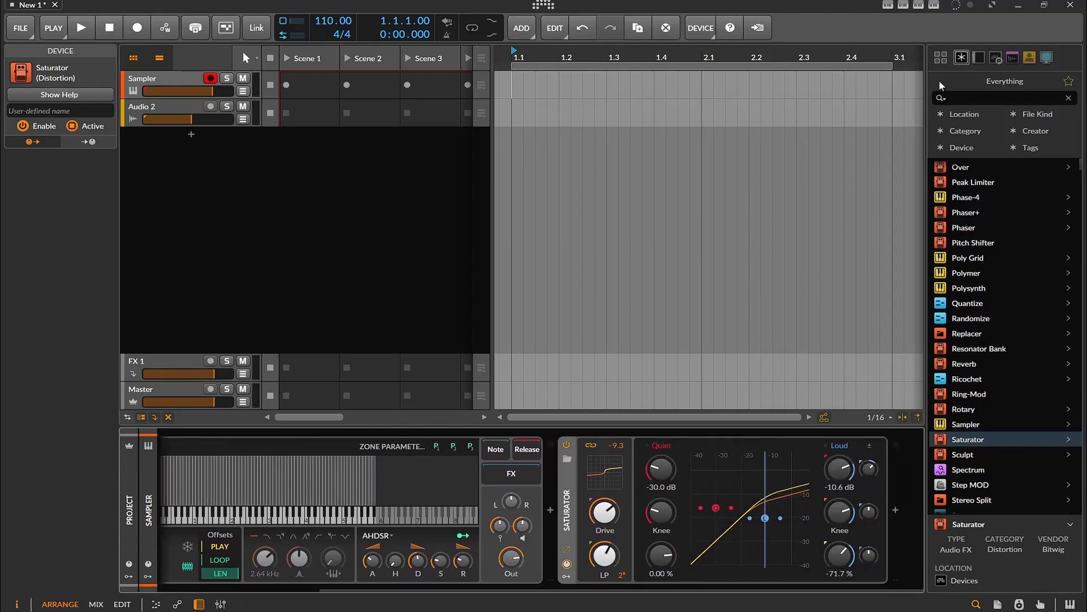
pyautogui.scroll(15, 998, 177)
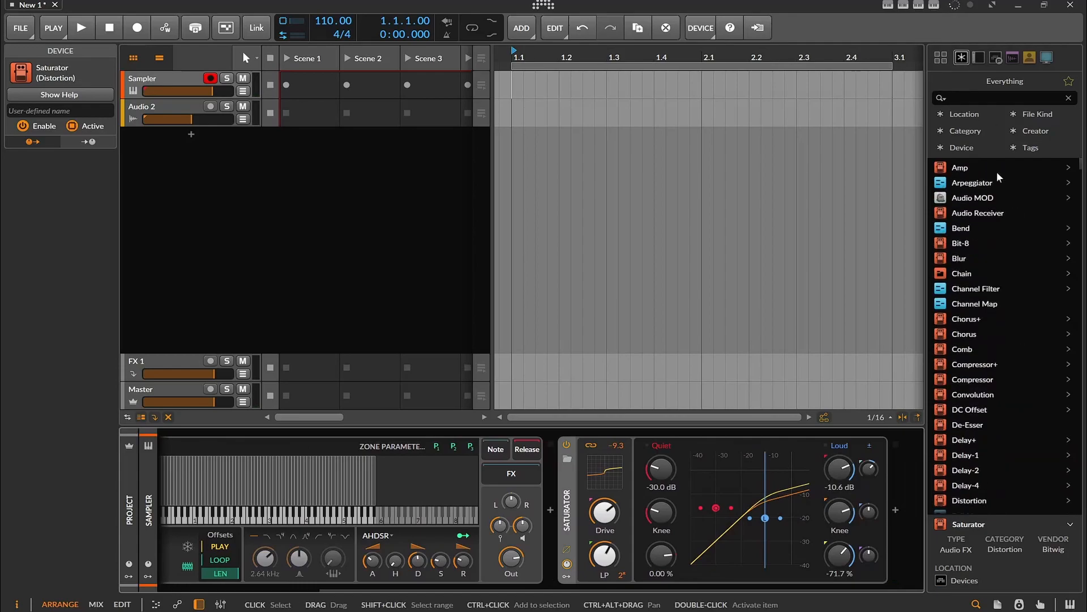
pyautogui.click(971, 366)
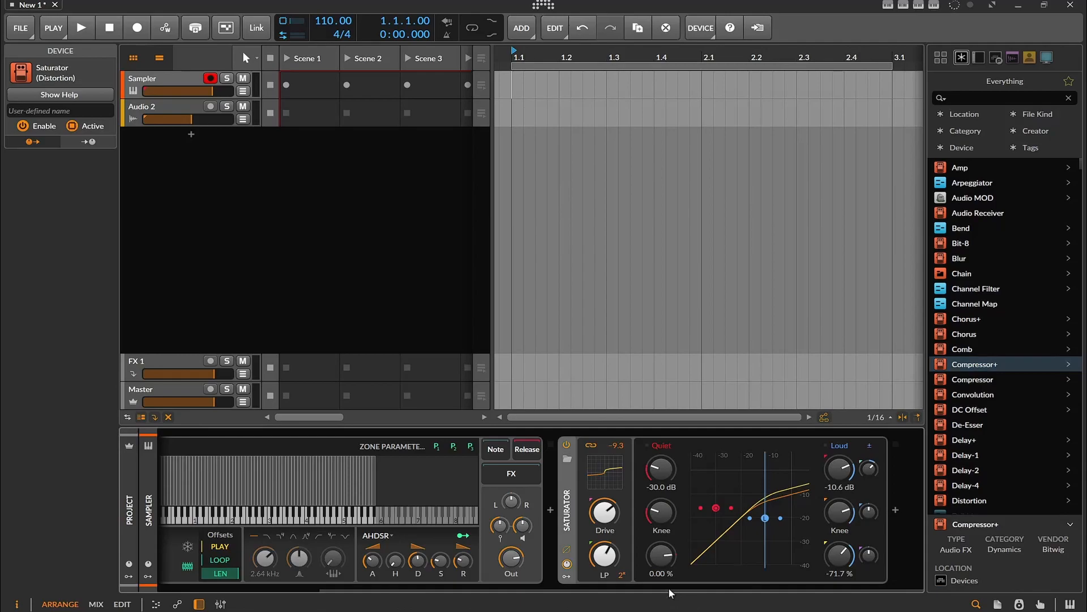
pyautogui.moveTo(776, 585); pyautogui.dragTo(805, 585)
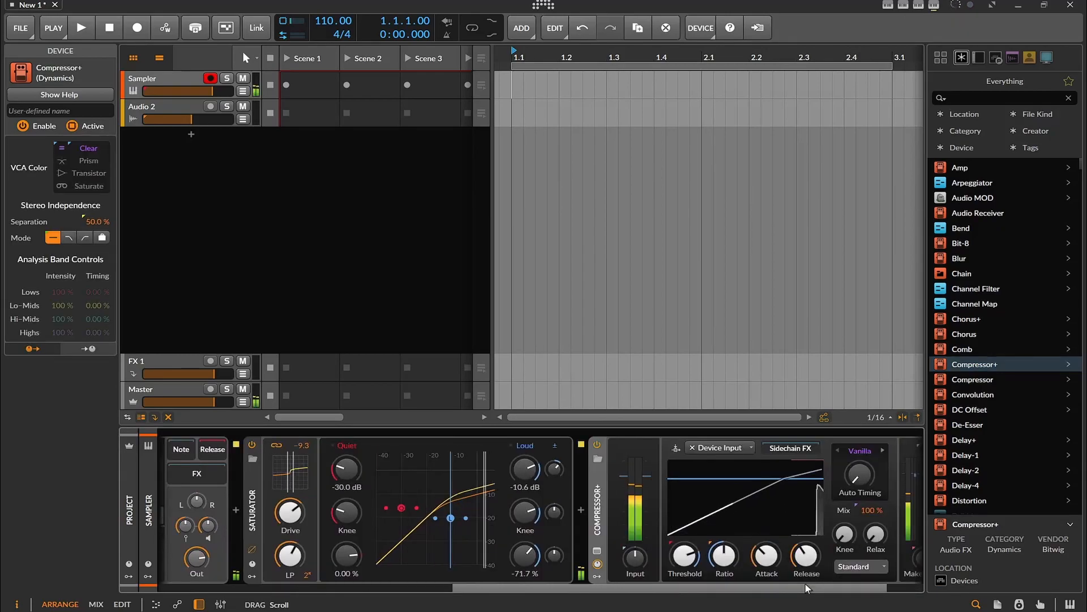
# Step: Lower Compressor+'s threshold, increase its ratio and raise its input gain
pyautogui.moveTo(637, 558); pyautogui.dragTo(686, 562)
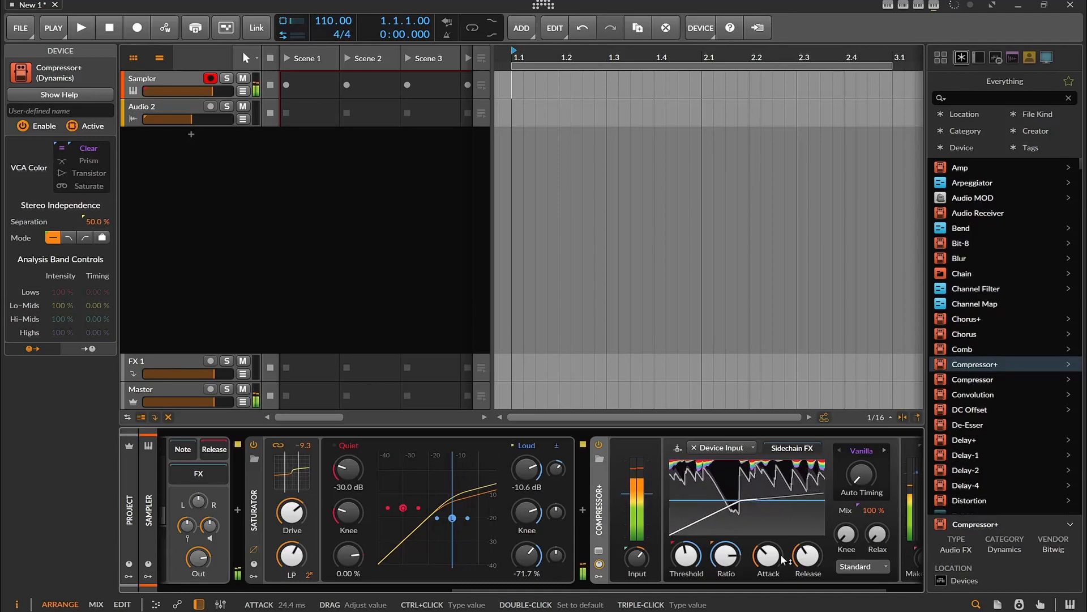
pyautogui.moveTo(637, 558); pyautogui.dragTo(637, 545)
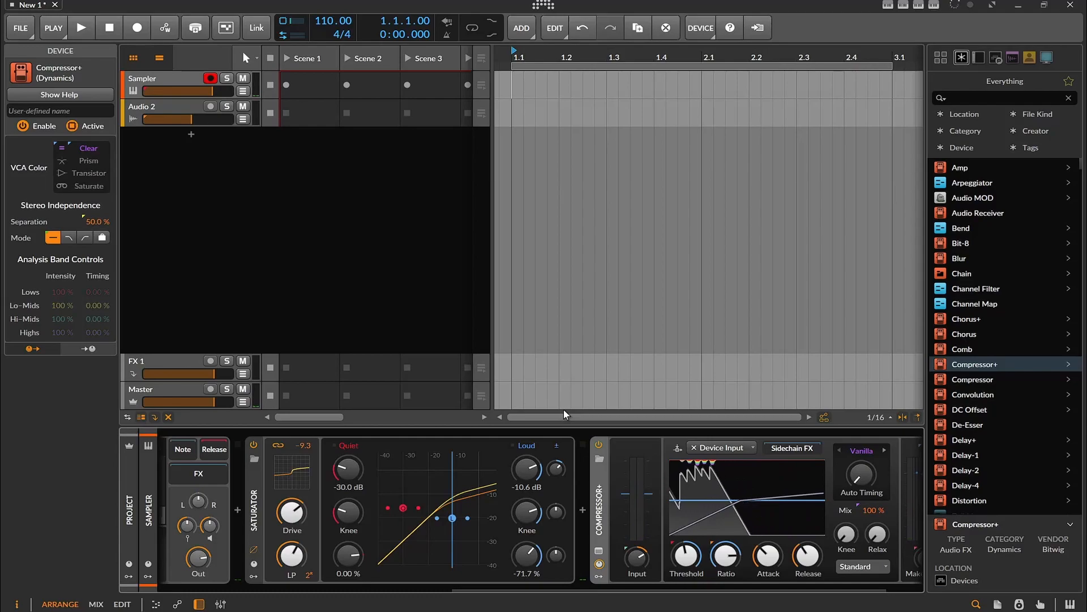
pyautogui.moveTo(496, 587); pyautogui.dragTo(219, 592)
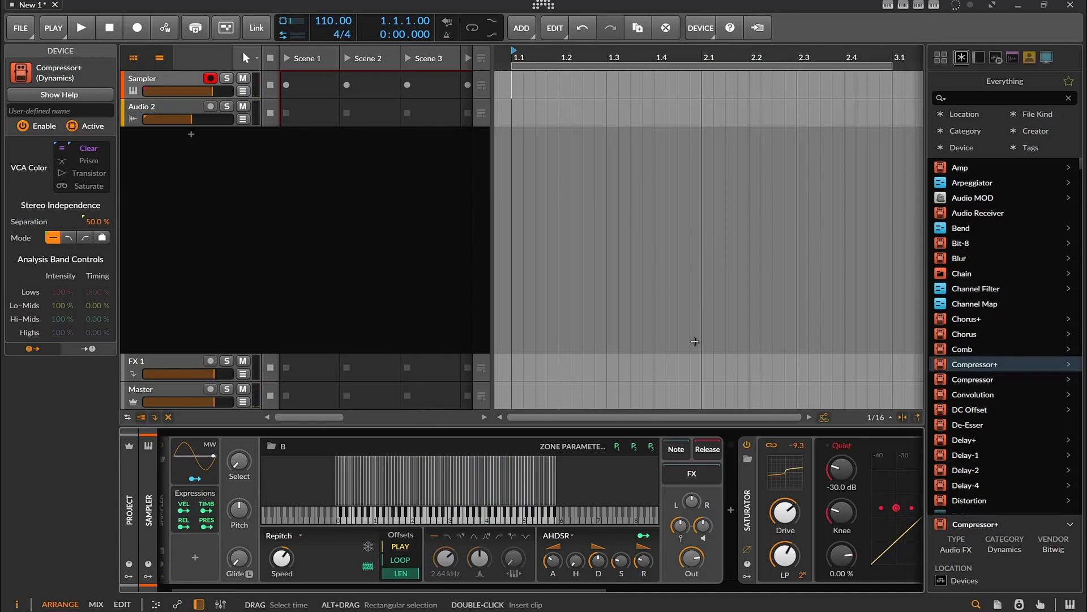
# Step: Search all content for "uja", load BM-NEMESIS on a new instrument track and try its style keyboard
pyautogui.click(985, 99)
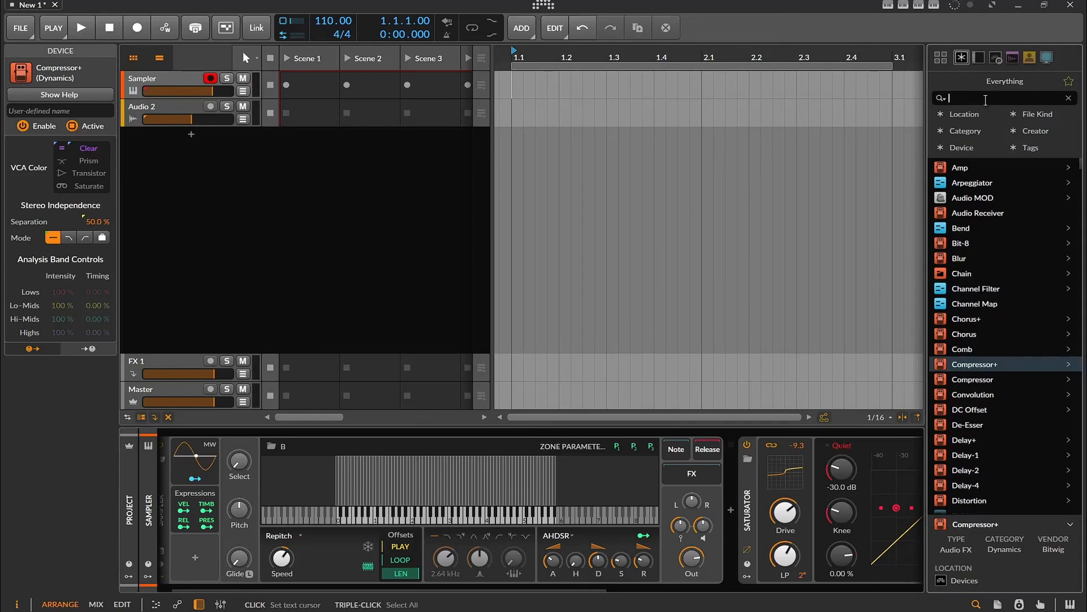
pyautogui.write('u')
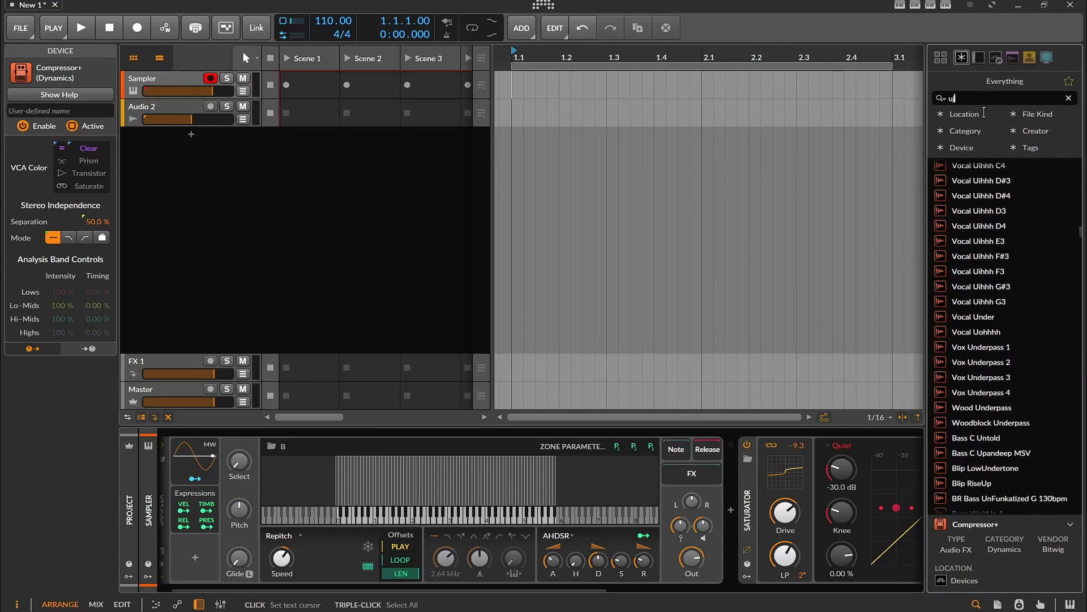
pyautogui.write('ja')
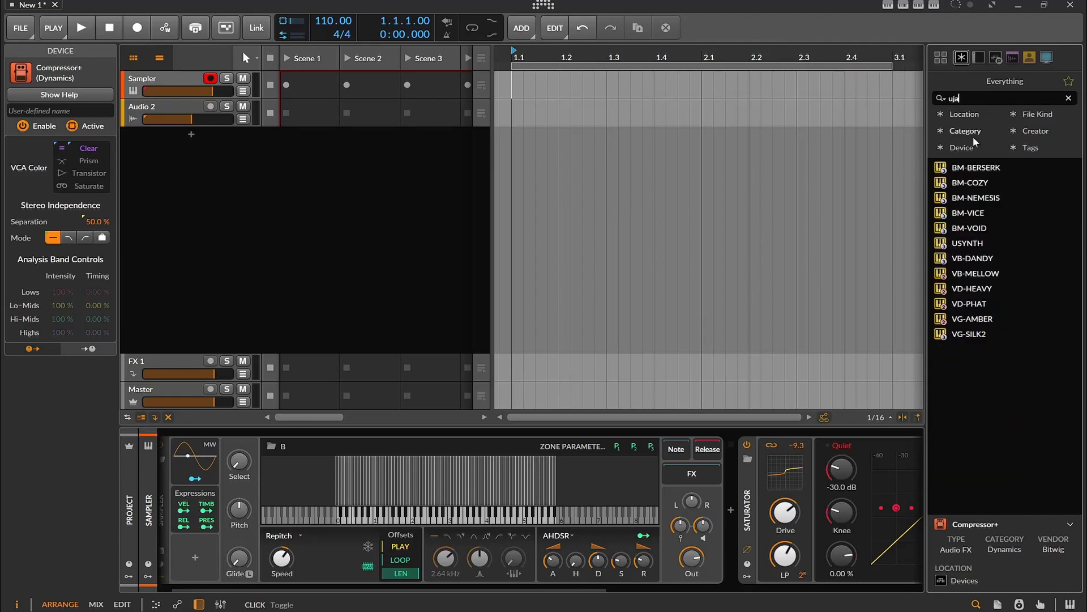
pyautogui.moveTo(970, 200); pyautogui.dragTo(370, 198)
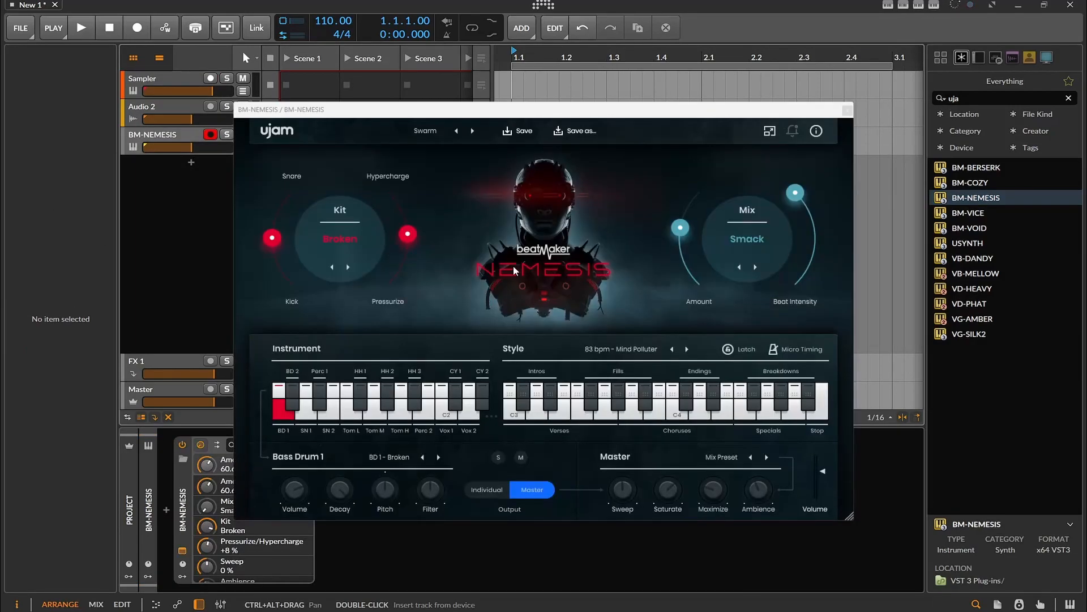
pyautogui.click(616, 417)
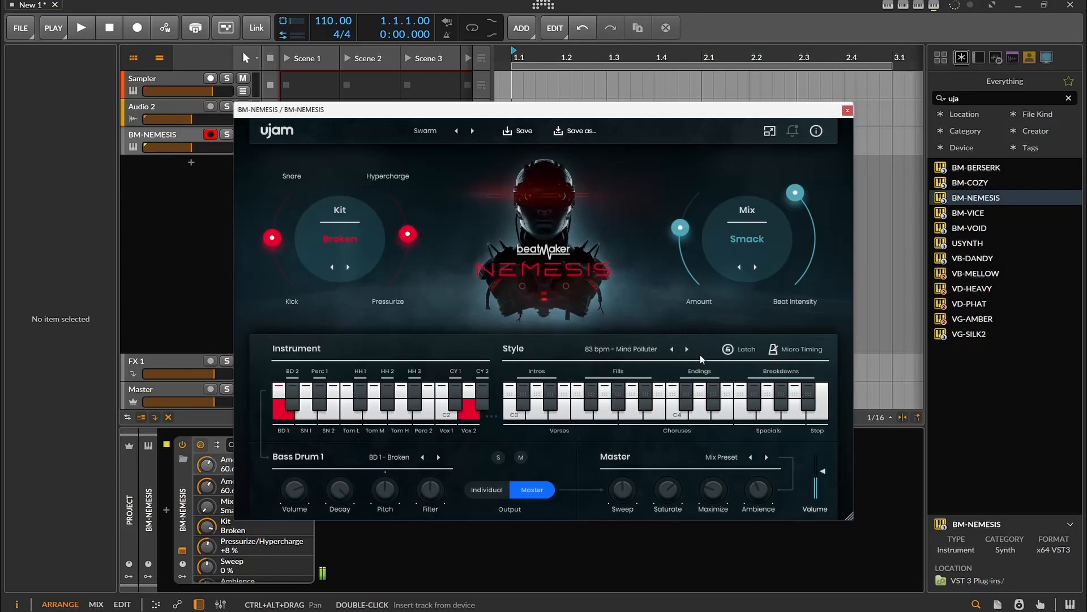
# Step: Turn on Latch in BM-NEMESIS and audition verse and intro phrases of the 83 bpm - Mind Polluter style
pyautogui.click(732, 349)
pyautogui.click(523, 405)
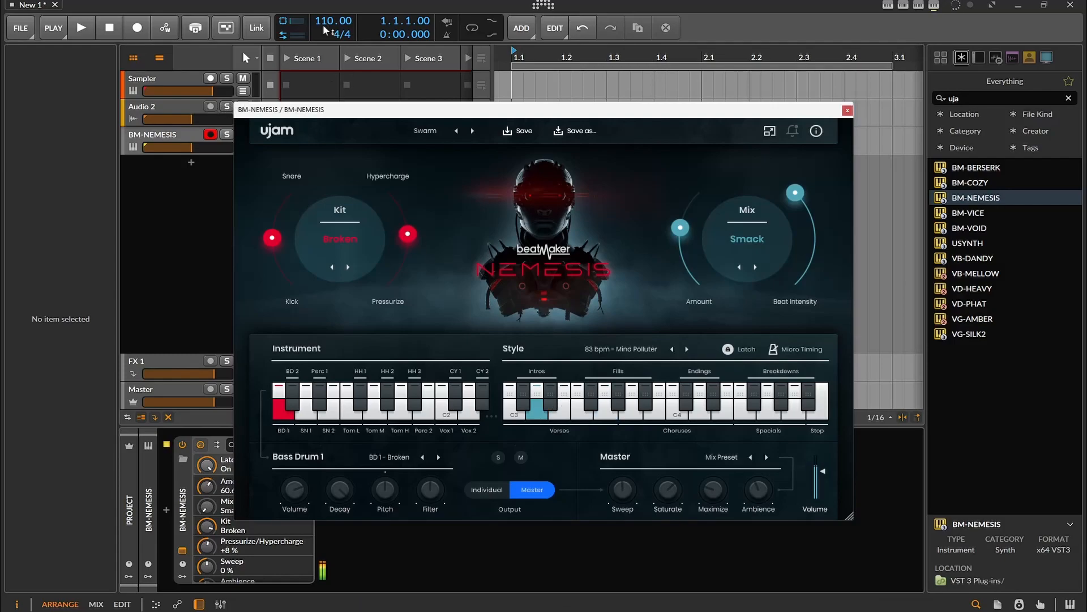
pyautogui.click(507, 393)
# Step: Switch the BM-NEMESIS style to 115 bpm - 3mpty M1le, audition a verse phrase, and close the plug-in with Latch off
pyautogui.click(688, 350)
pyautogui.click(611, 348)
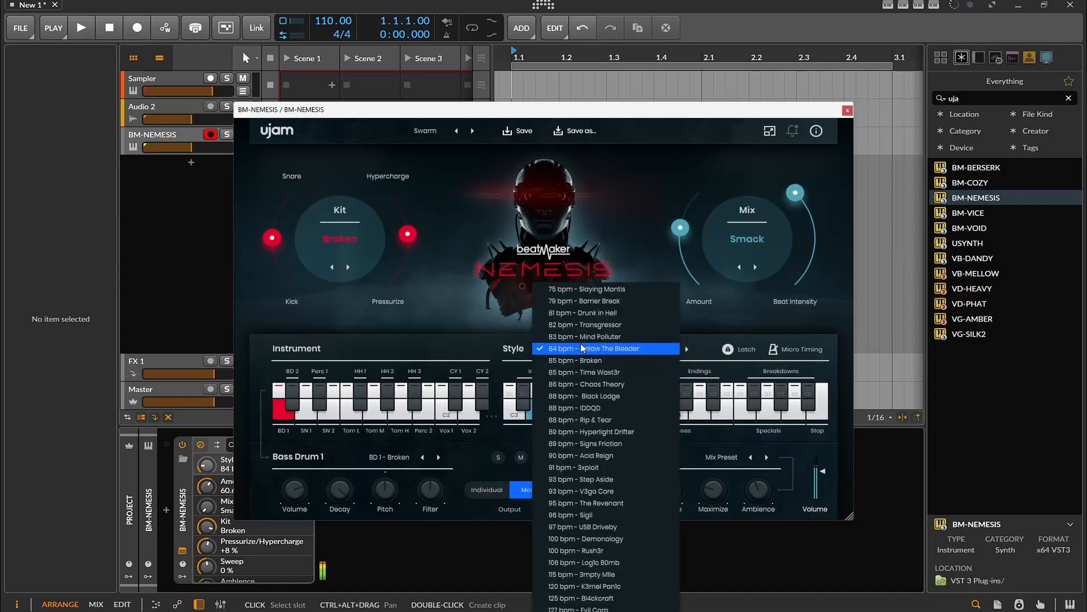
pyautogui.click(615, 574)
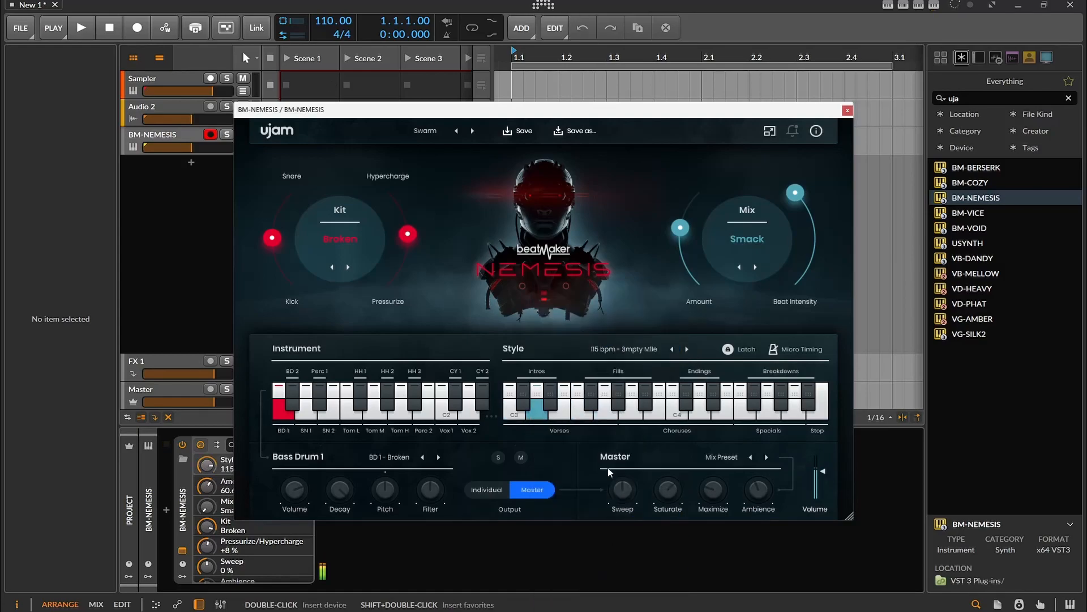
pyautogui.click(597, 418)
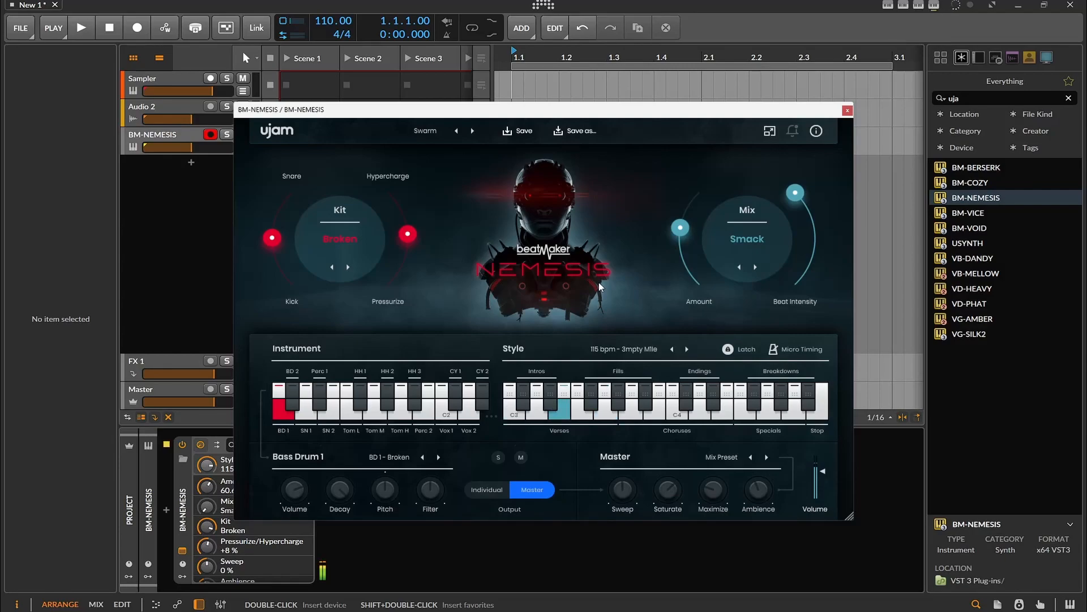
pyautogui.click(729, 349)
pyautogui.click(848, 113)
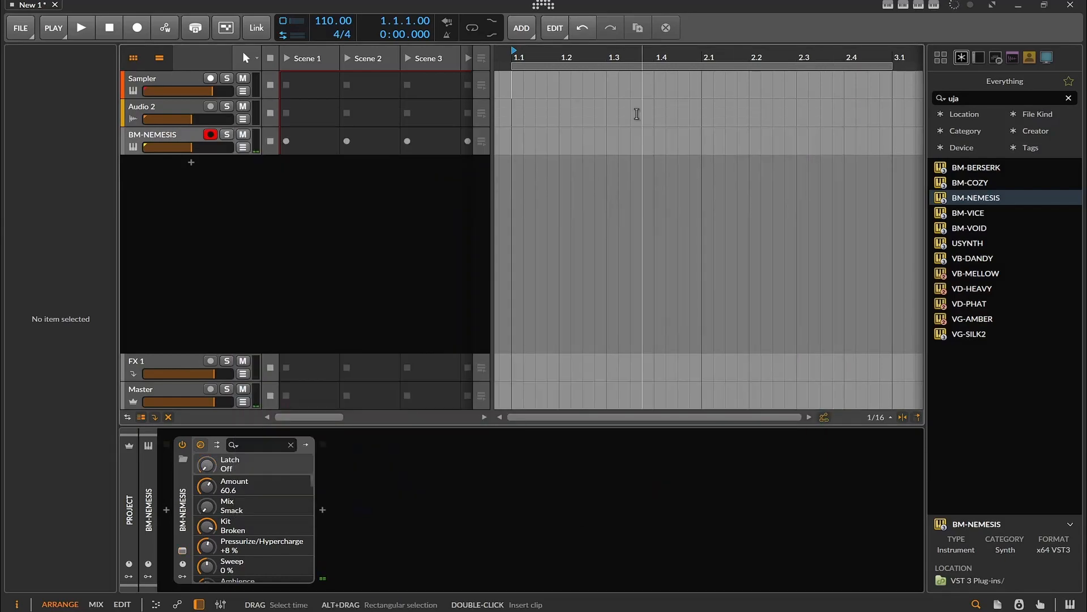
# Step: Create a one-bar clip at bar 1 on the BM-NEMESIS track and fill it with a full-bar G3 note
pyautogui.click(524, 128)
pyautogui.doubleClick(523, 133)
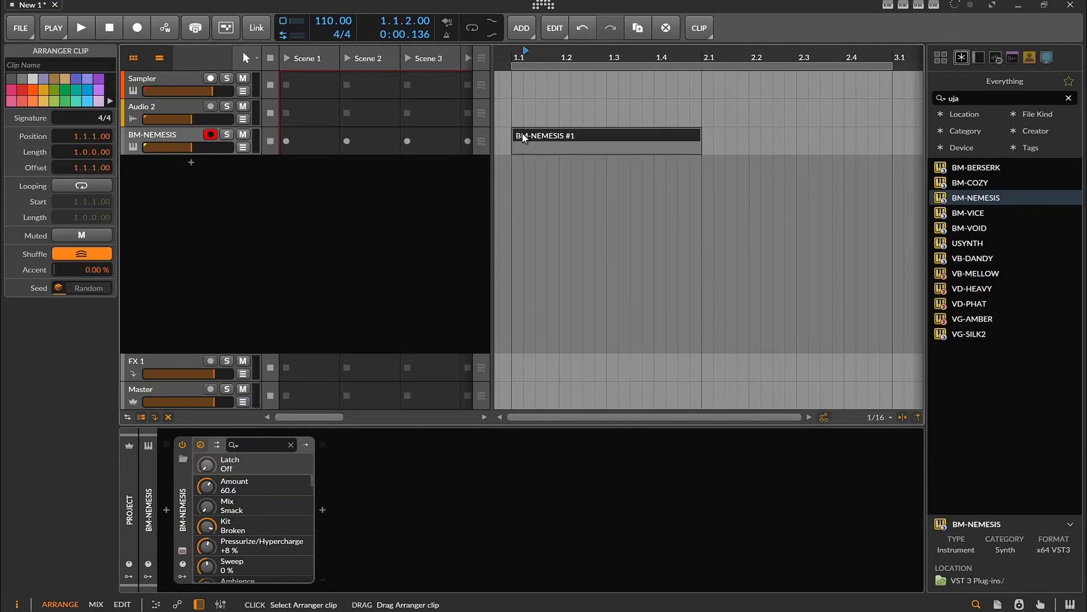
pyautogui.click(572, 142)
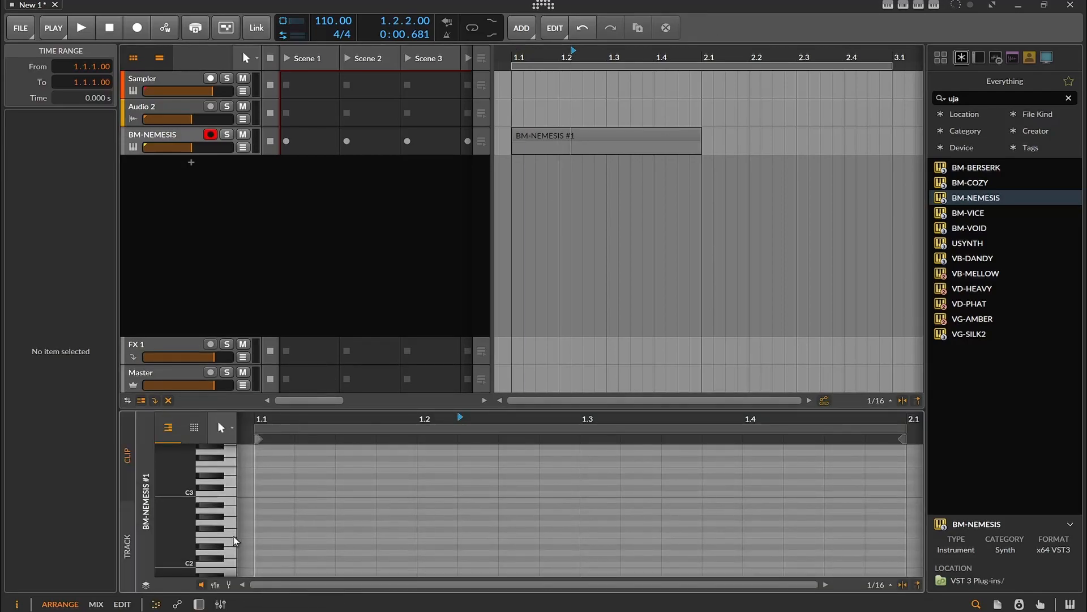
pyautogui.scroll(2, 241, 536)
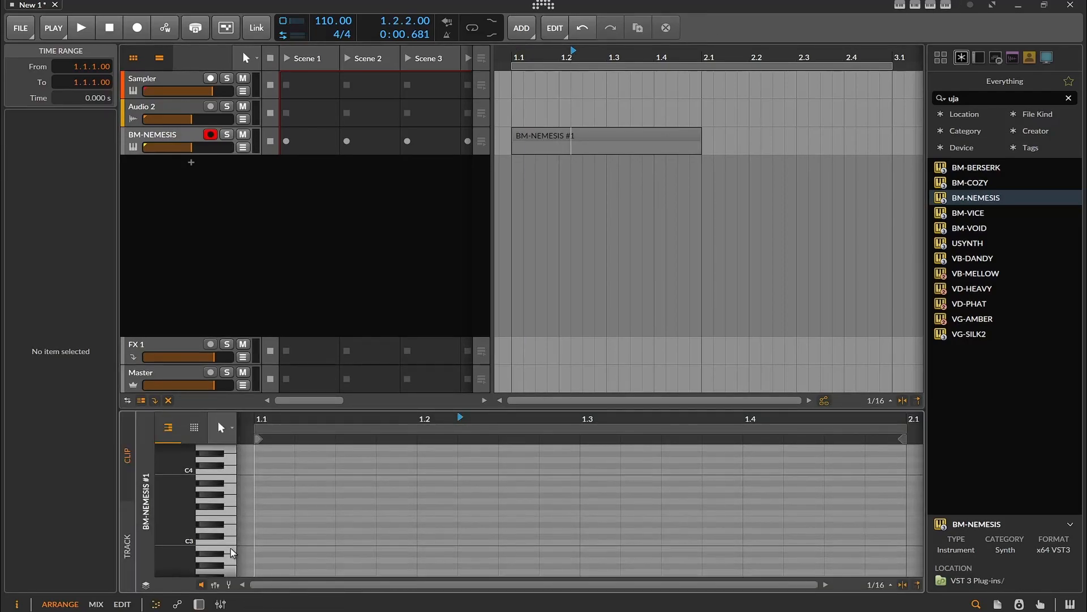
pyautogui.click(229, 507)
pyautogui.doubleClick(266, 502)
pyautogui.moveTo(266, 501); pyautogui.dragTo(900, 510)
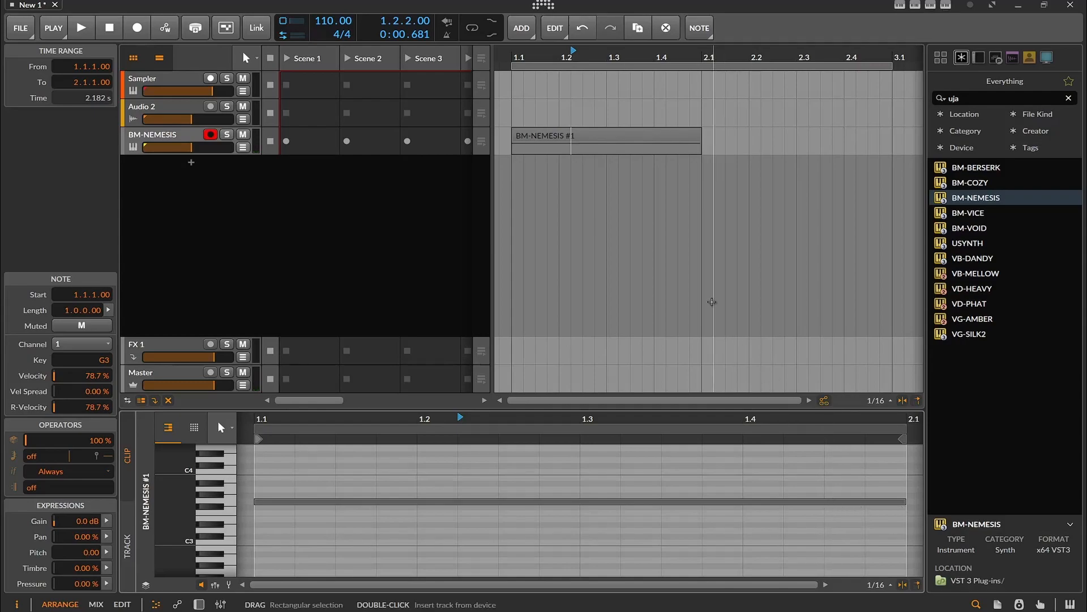
# Step: Duplicate the BM-NEMESIS clip until it fills bars 1 to 4 and extend the arranger loop region to four bars
pyautogui.click(598, 137)
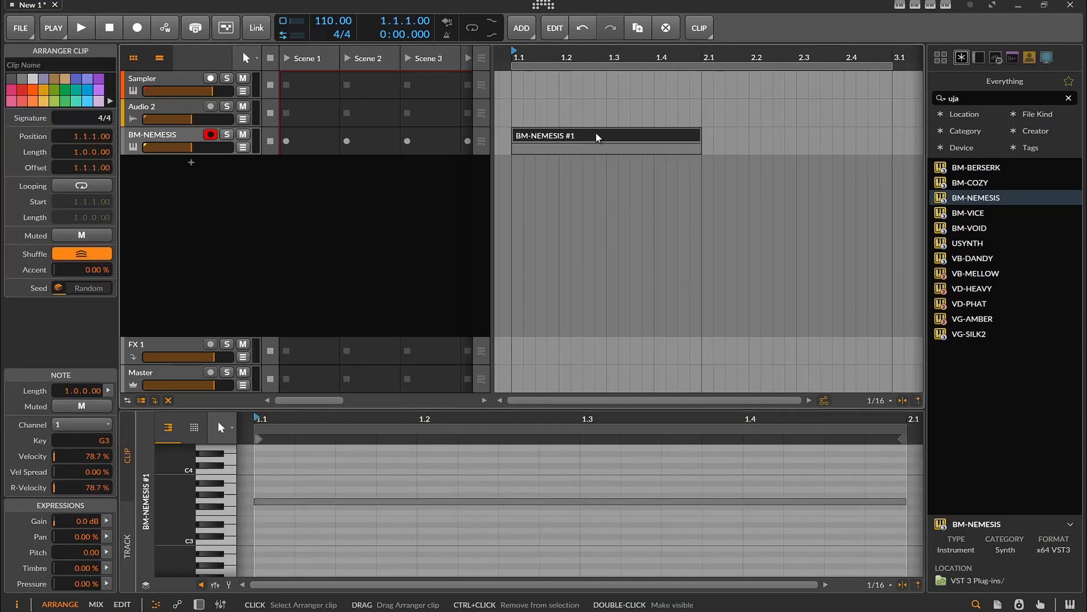
pyautogui.hotkey('ctrl', 'd')
pyautogui.hotkey('ctrl', 's')
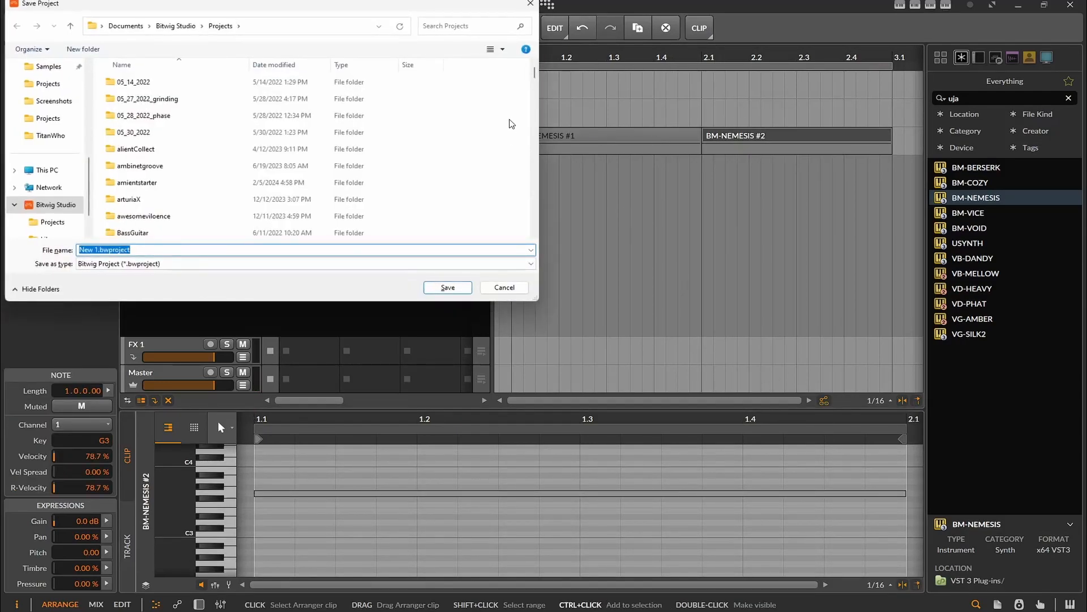
pyautogui.click(497, 287)
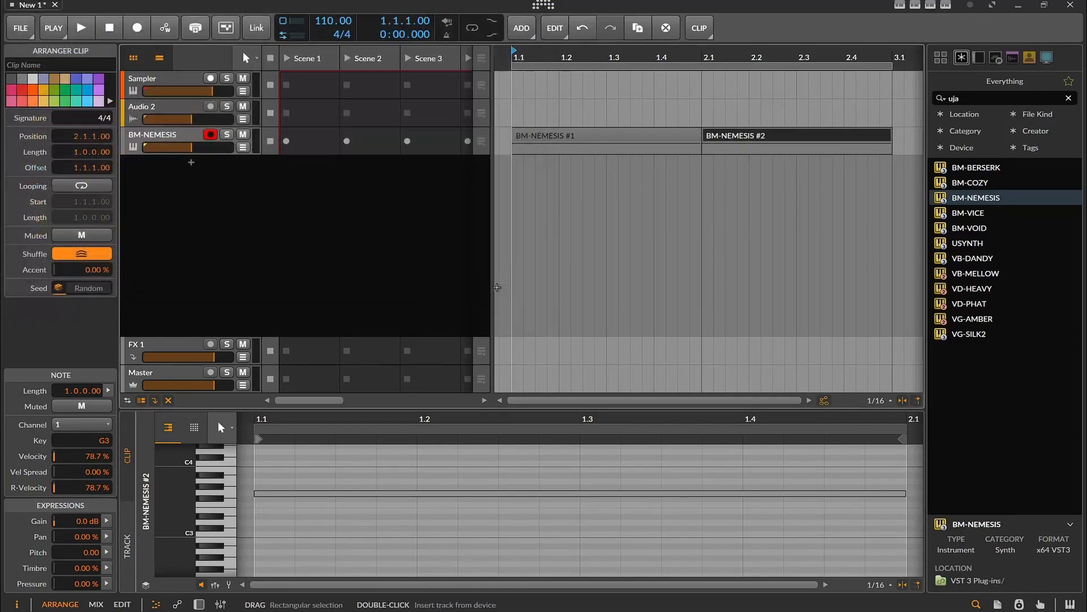
pyautogui.press('-')
pyautogui.press('-')
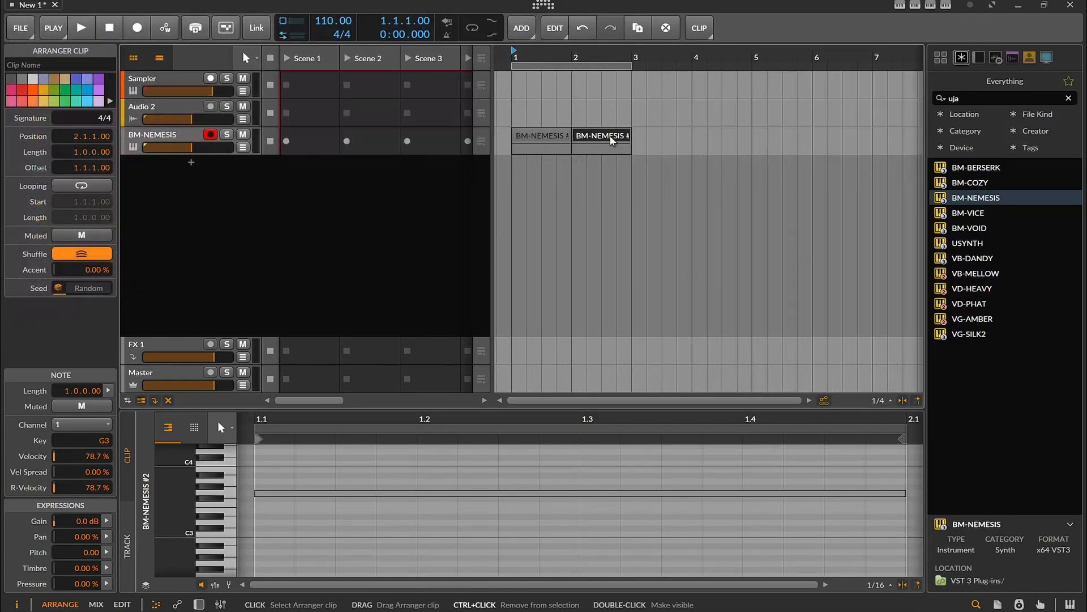
pyautogui.hotkey('ctrl', 'd')
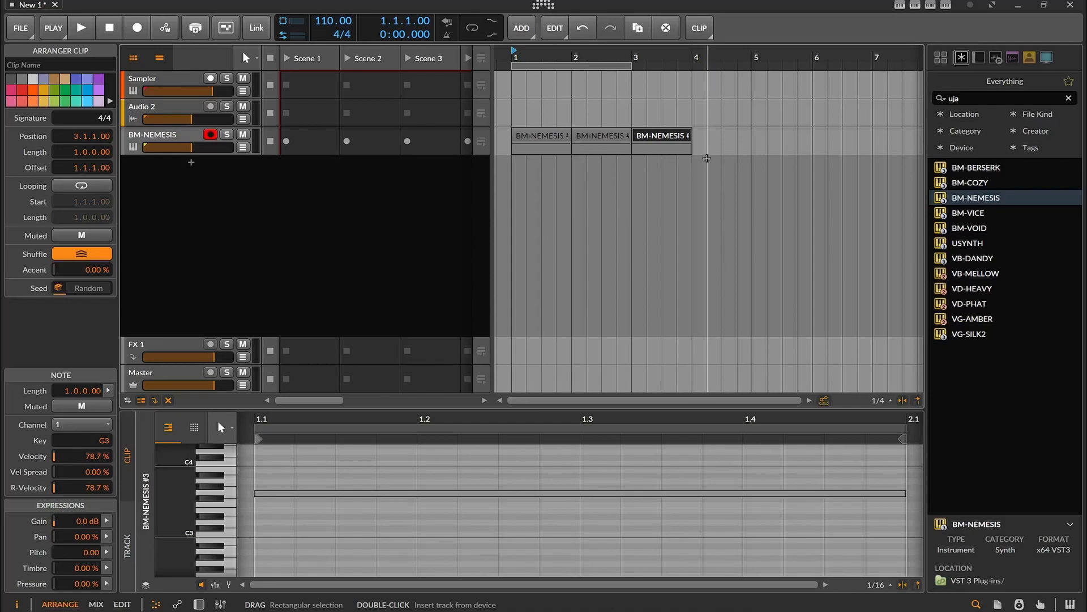
pyautogui.hotkey('ctrl', 'd')
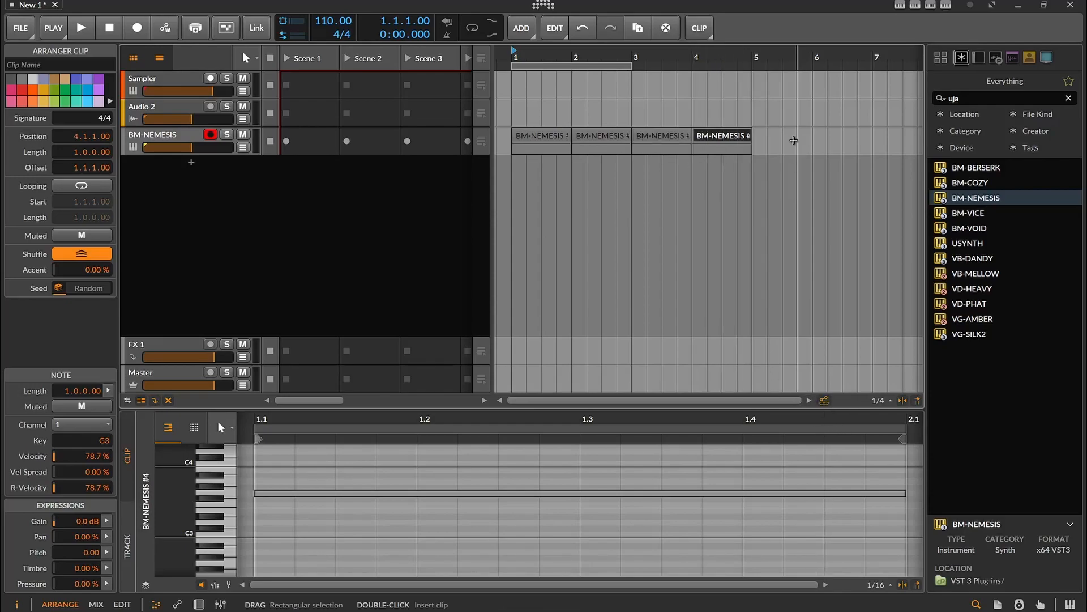
pyautogui.moveTo(632, 66); pyautogui.dragTo(744, 68)
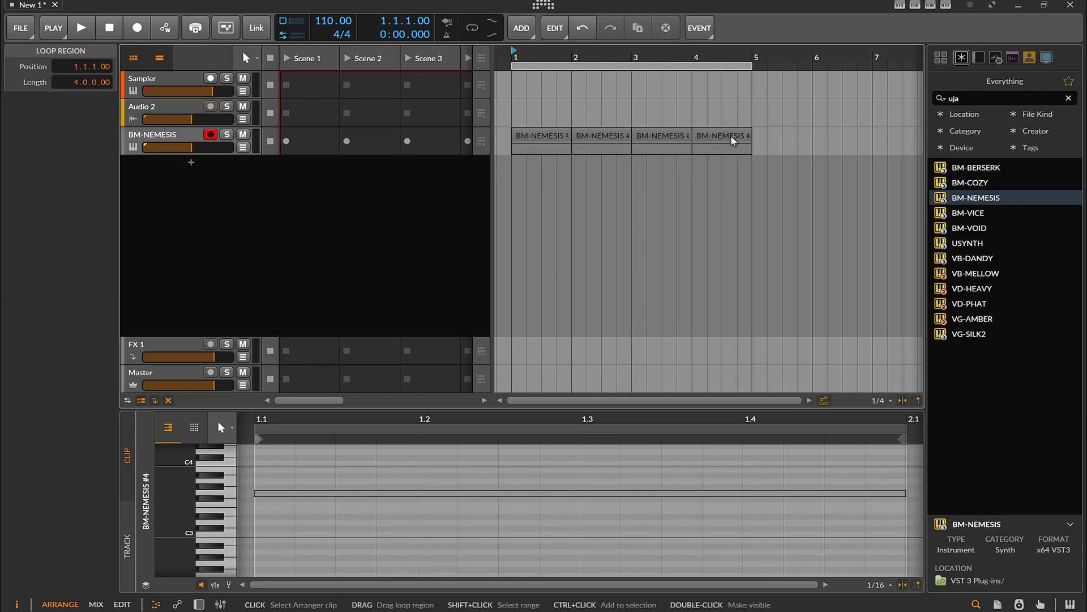
# Step: Shorten the G3 note in the fourth BM-NEMESIS clip to three beats and audition keys between A#3 and D#4 for a variation
pyautogui.click(734, 141)
pyautogui.moveTo(903, 516); pyautogui.dragTo(740, 532)
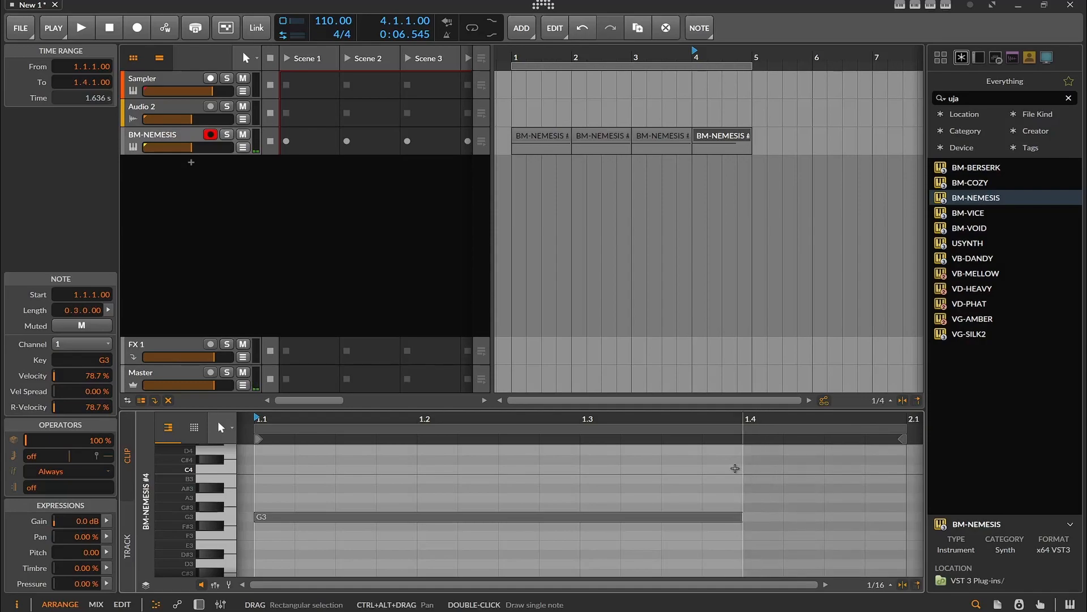
pyautogui.scroll(3, 245, 470)
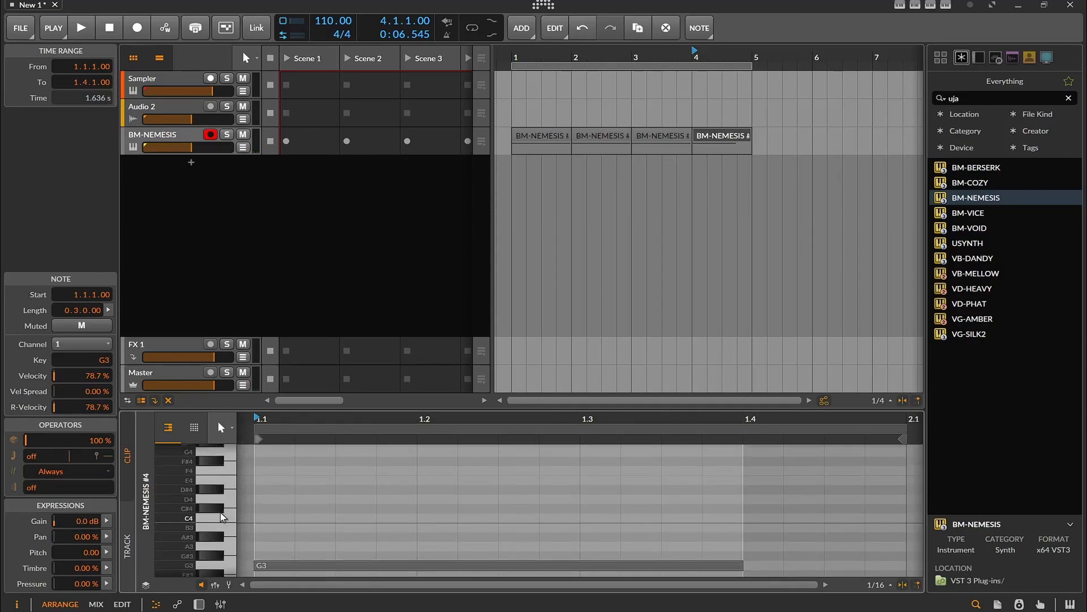
pyautogui.click(222, 517)
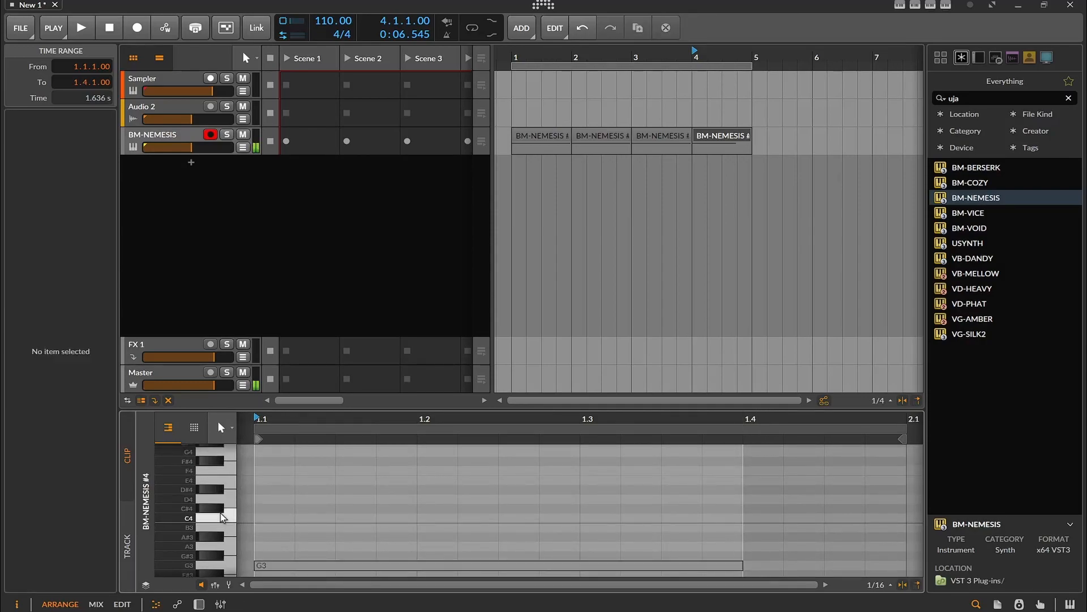
pyautogui.click(221, 502)
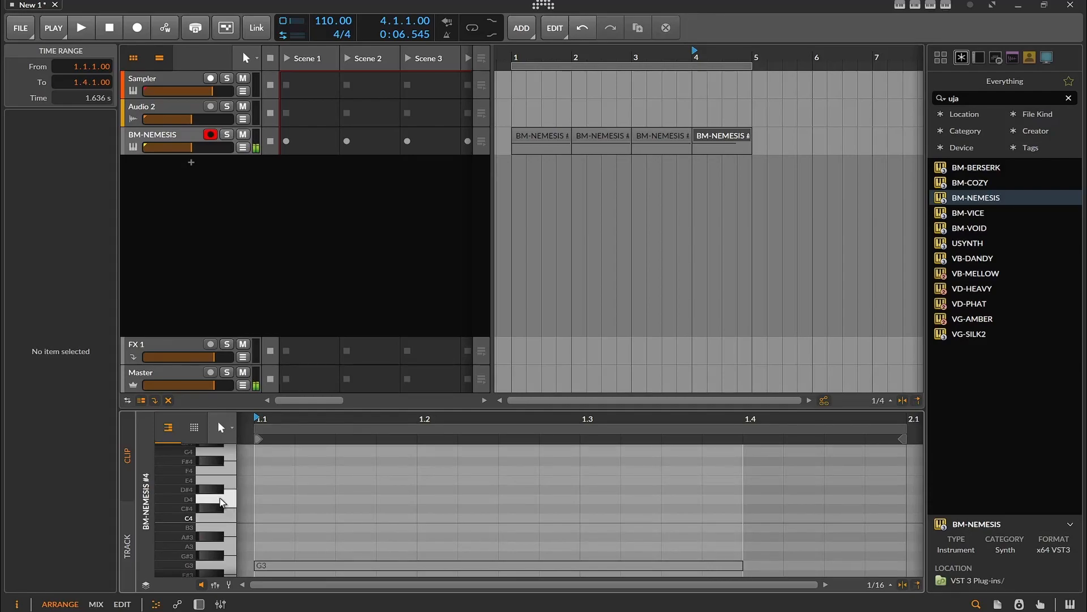
pyautogui.click(219, 496)
pyautogui.click(206, 511)
pyautogui.click(207, 538)
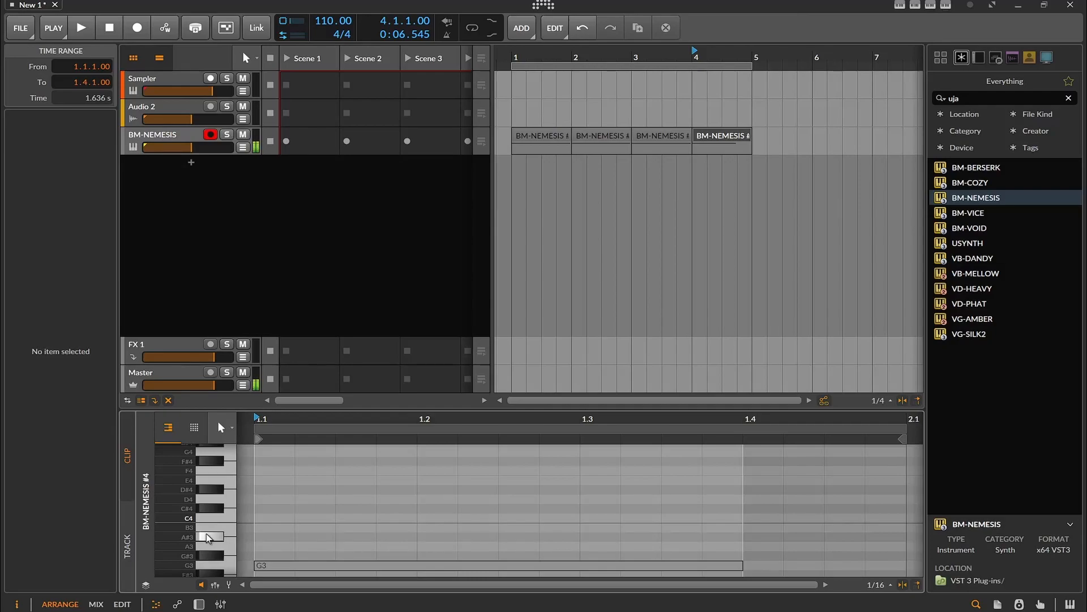
# Step: Add an A#3 note at beat 4 of the fourth clip and shorten it to one beat so it ends at 2.1
pyautogui.doubleClick(767, 538)
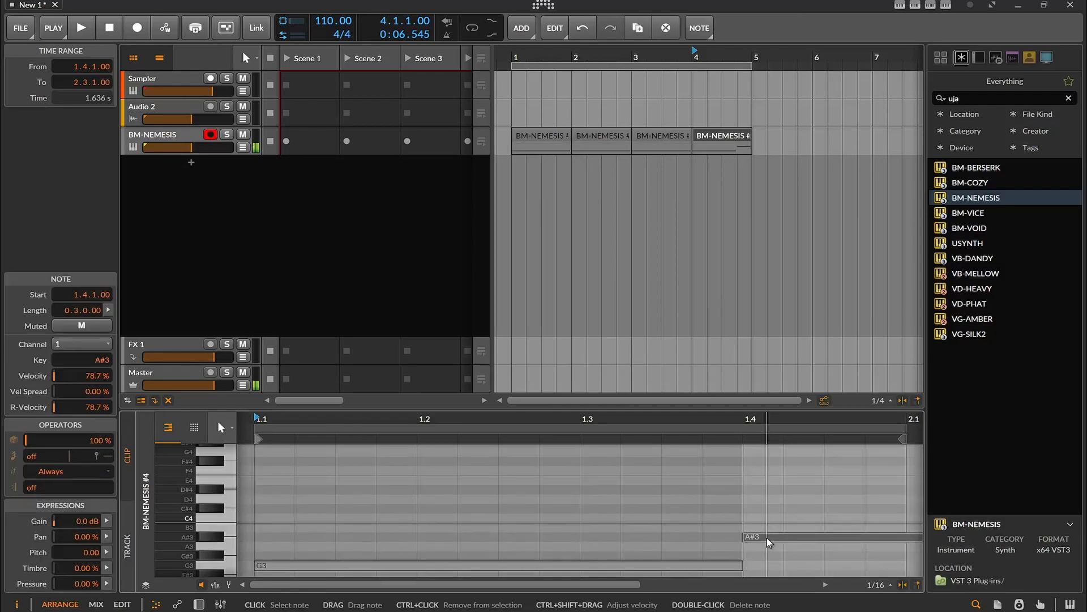
pyautogui.scroll(-2, 815, 518)
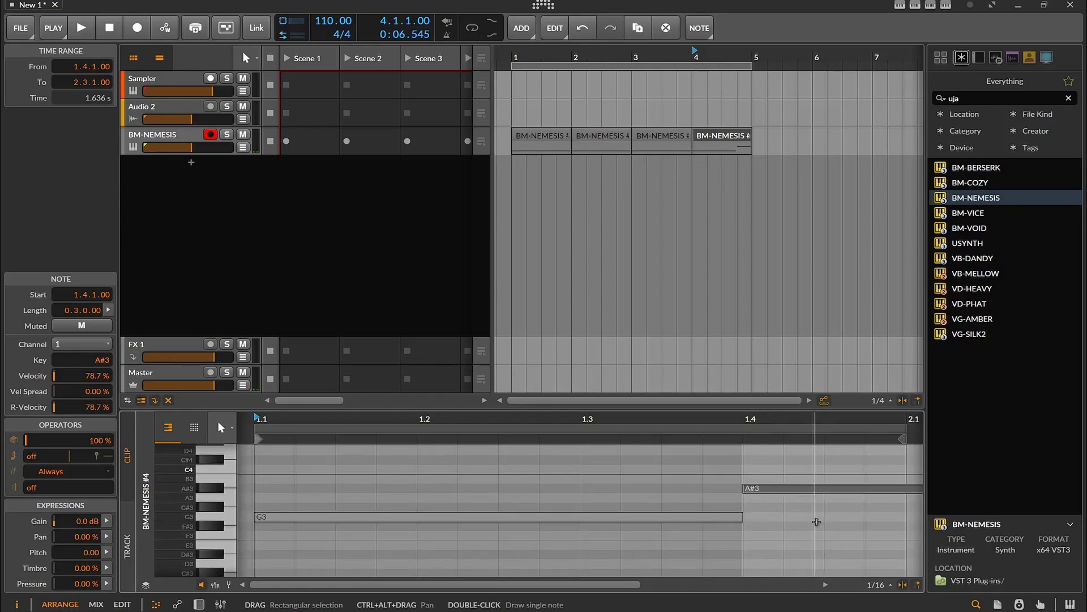
pyautogui.scroll(-2, 848, 513)
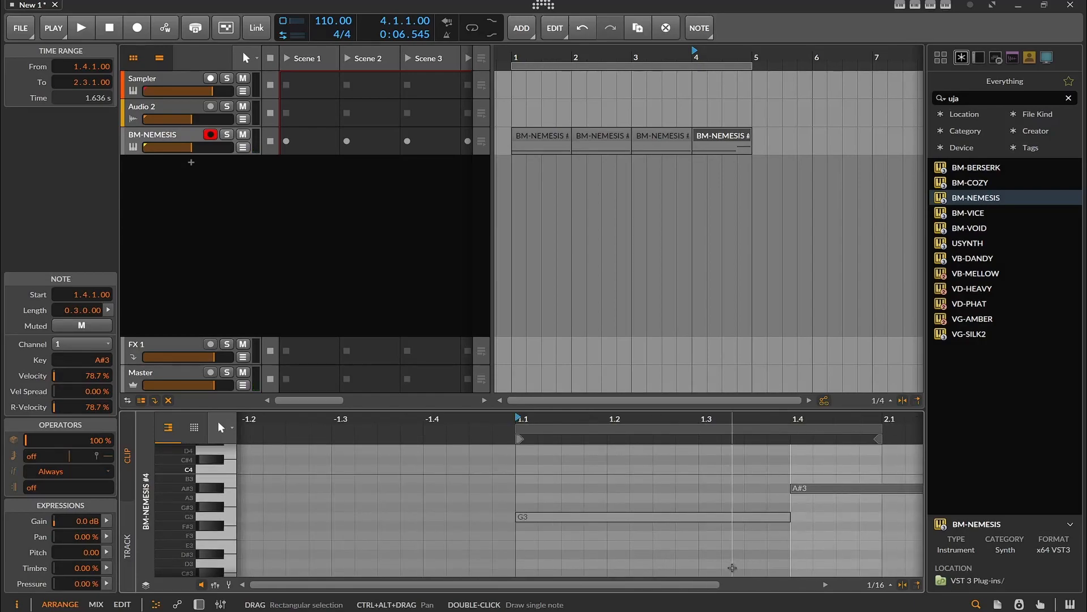
pyautogui.doubleClick(688, 585)
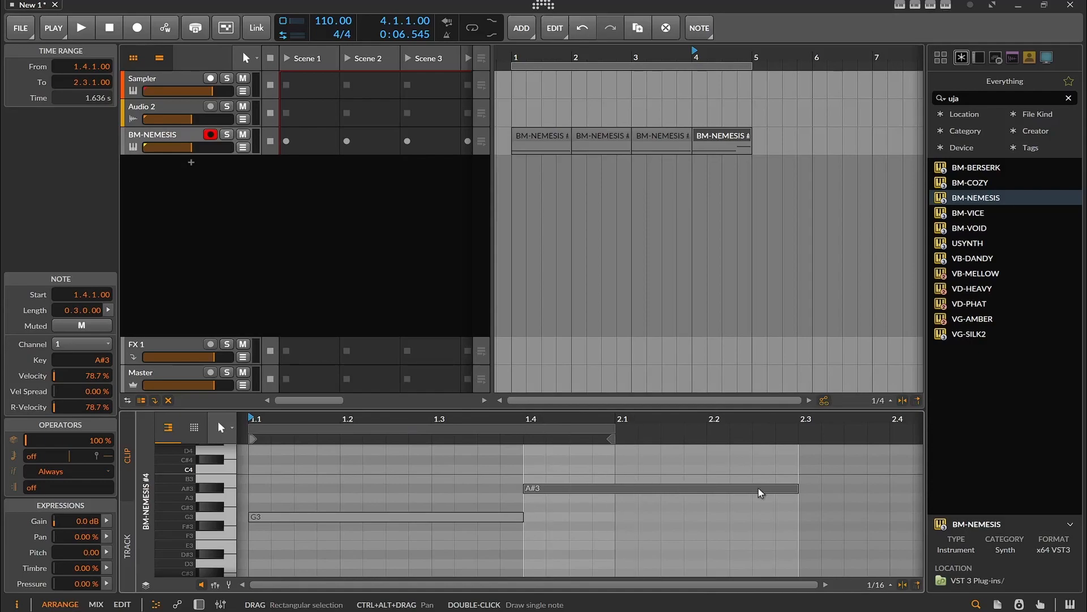
pyautogui.click(794, 486)
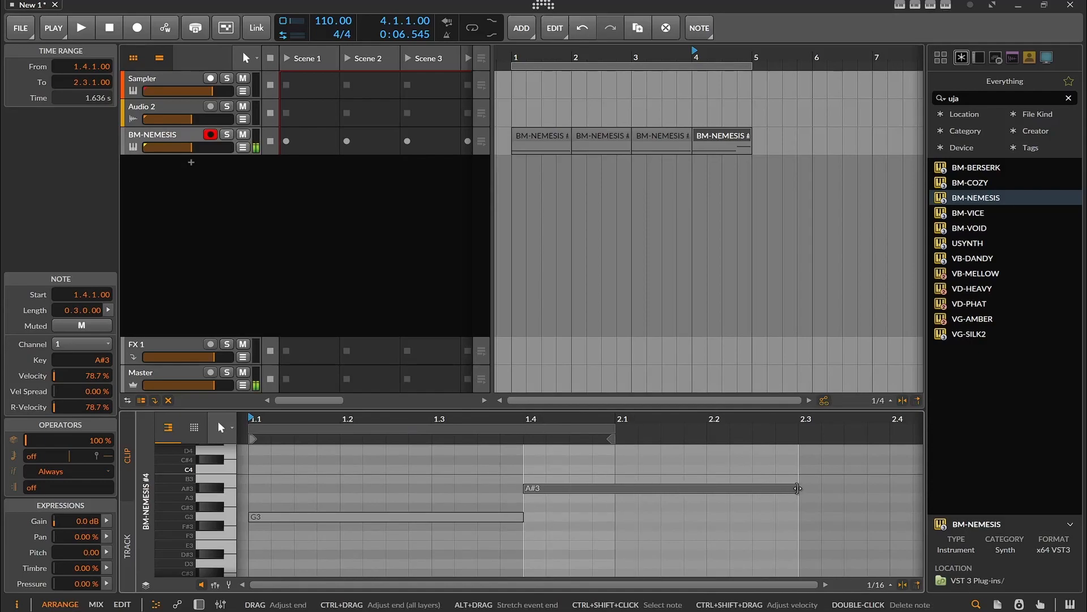
pyautogui.moveTo(798, 489); pyautogui.dragTo(615, 492)
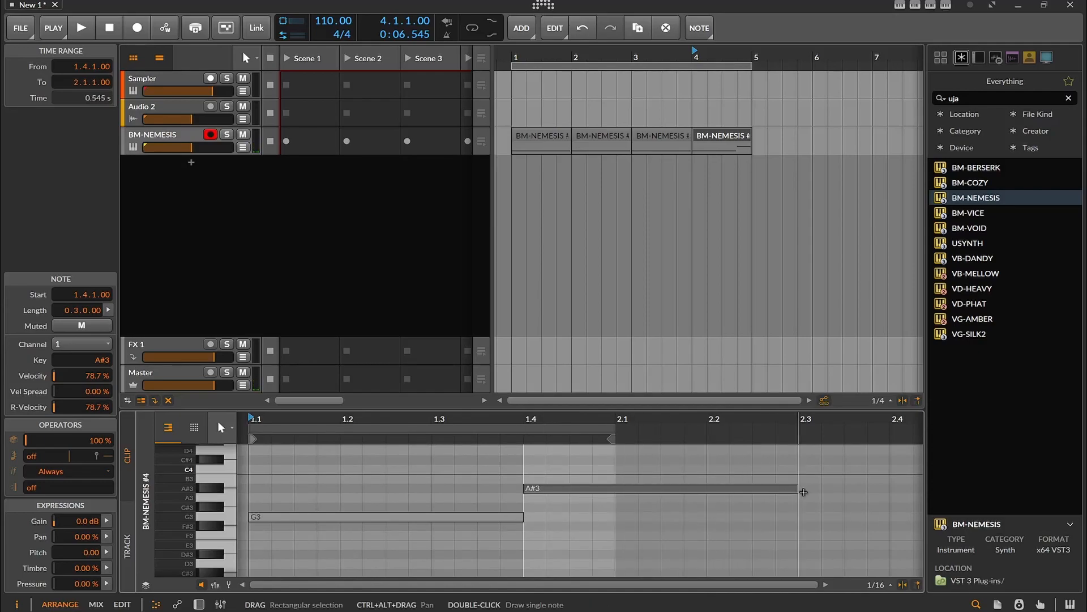
pyautogui.moveTo(790, 491); pyautogui.dragTo(610, 498)
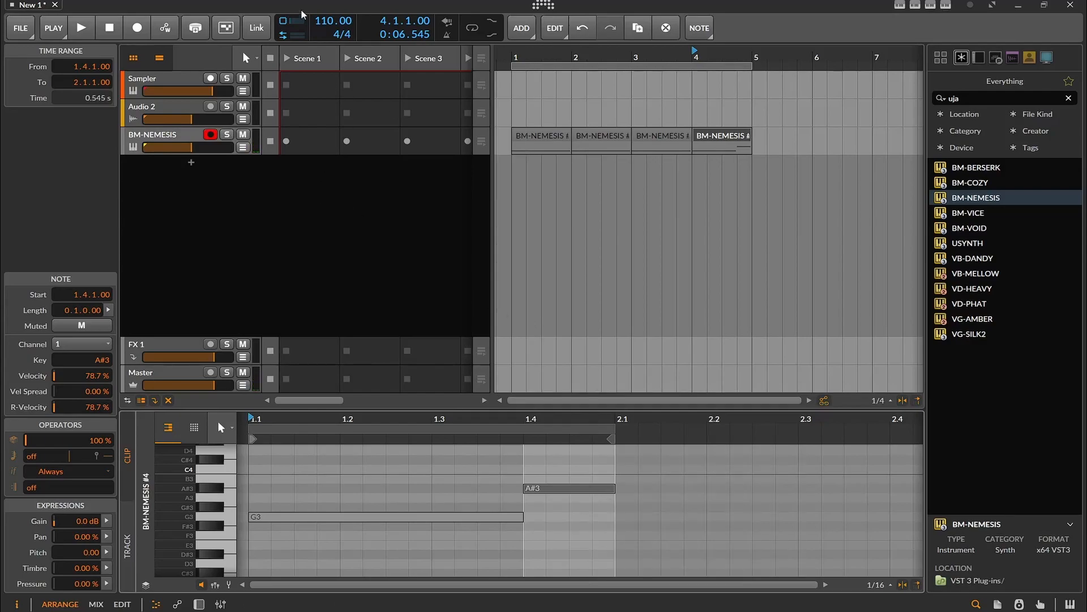
# Step: Play the arrangement looped, raise the BM-NEMESIS track volume to about -1.8 dB and arm the Sampler track to play along
pyautogui.click(470, 29)
pyautogui.press('space')
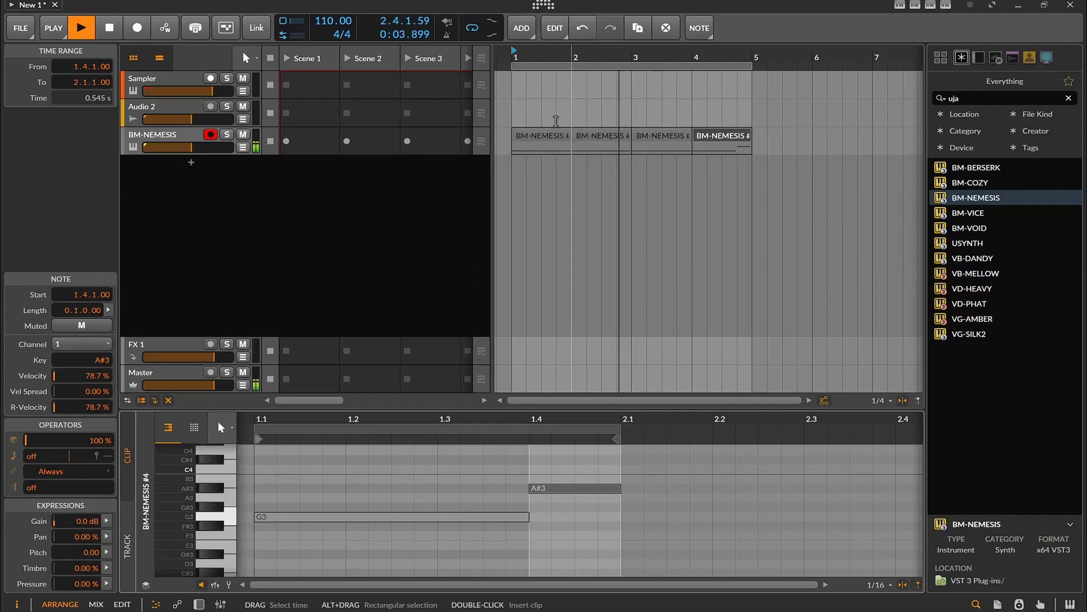
pyautogui.moveTo(196, 147); pyautogui.dragTo(209, 147)
pyautogui.click(211, 134)
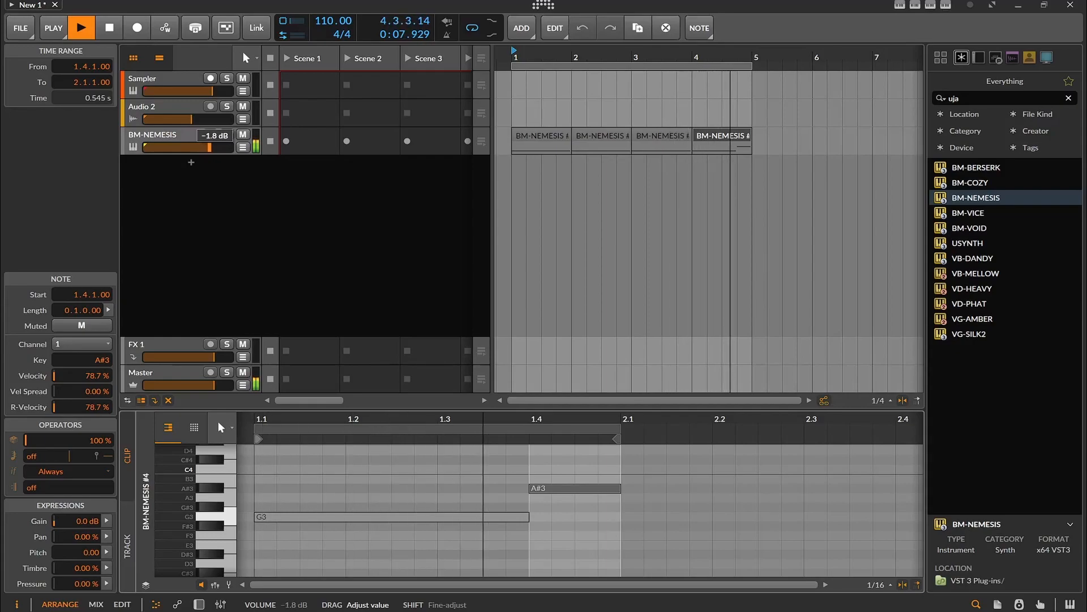
pyautogui.click(192, 79)
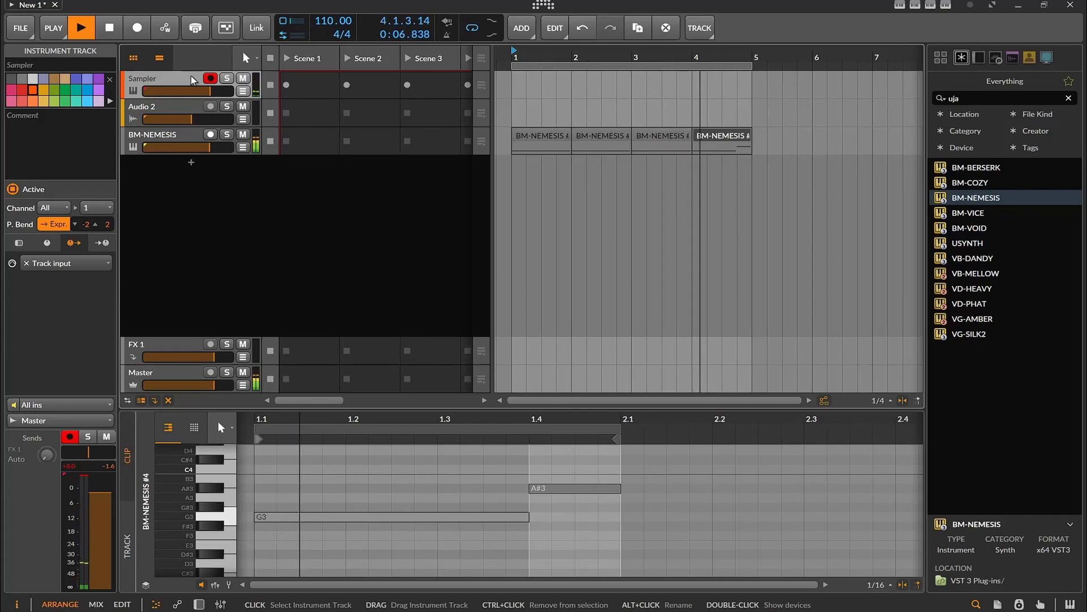
pyautogui.click(107, 29)
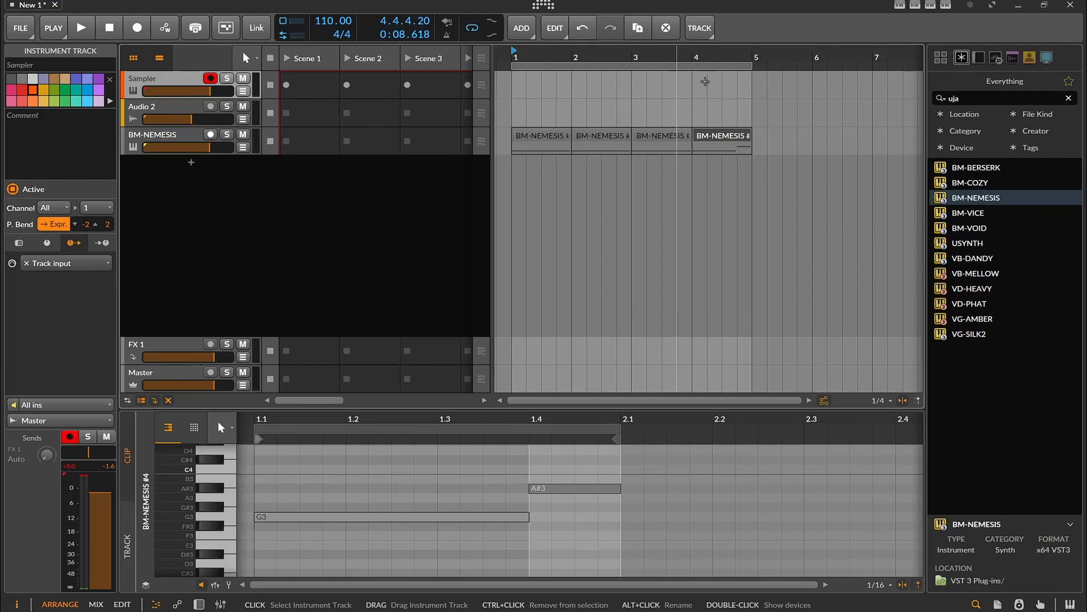
# Step: Clear the browser search and insert a Note Grid before the Sampler in the Sampler track's device chain
pyautogui.click(199, 604)
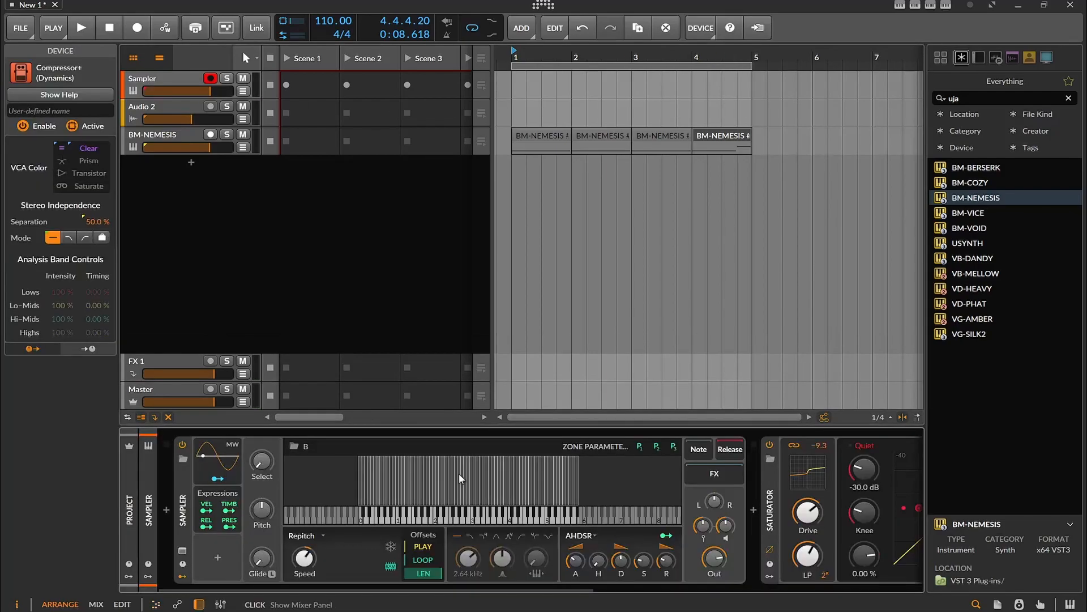
pyautogui.click(1068, 99)
pyautogui.scroll(15, 1013, 184)
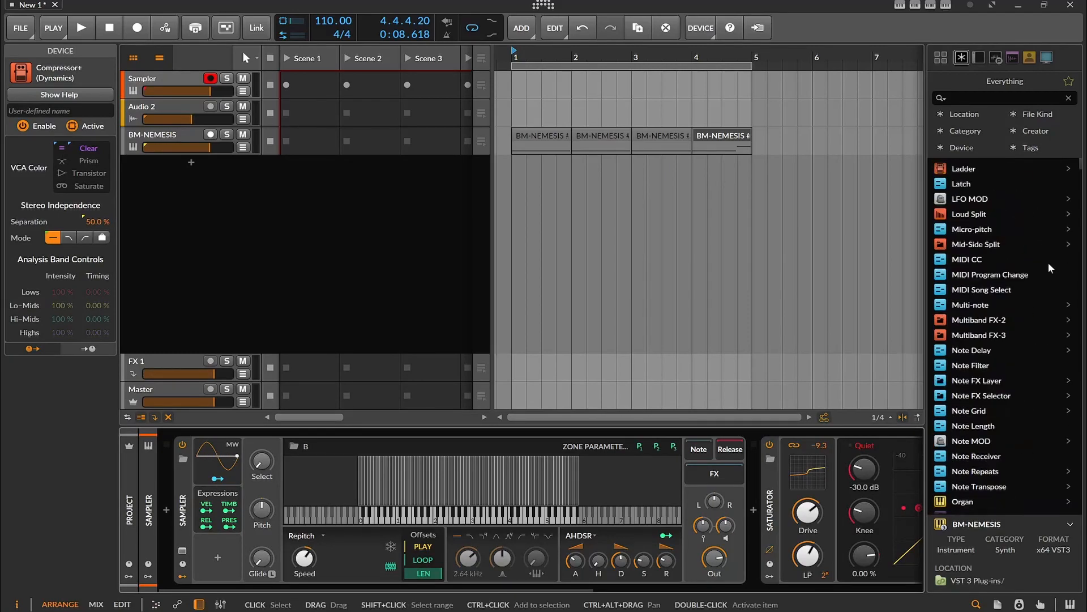
pyautogui.moveTo(963, 409); pyautogui.dragTo(166, 509)
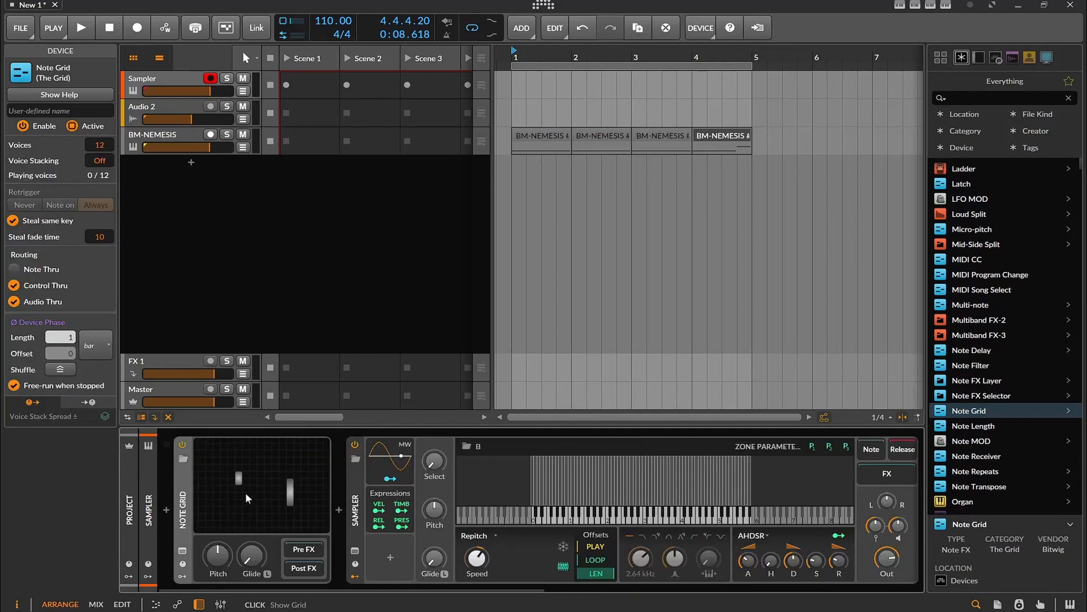
# Step: Open the Note Grid patch and remove the pitch and gate cables between the note input and note output modules
pyautogui.click(262, 489)
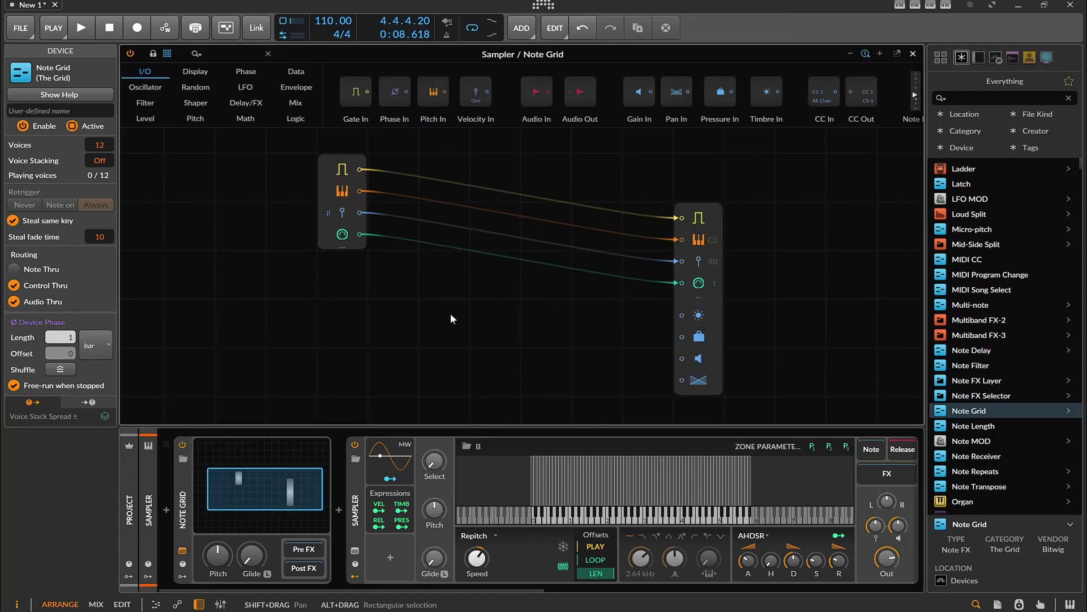
pyautogui.doubleClick(360, 191)
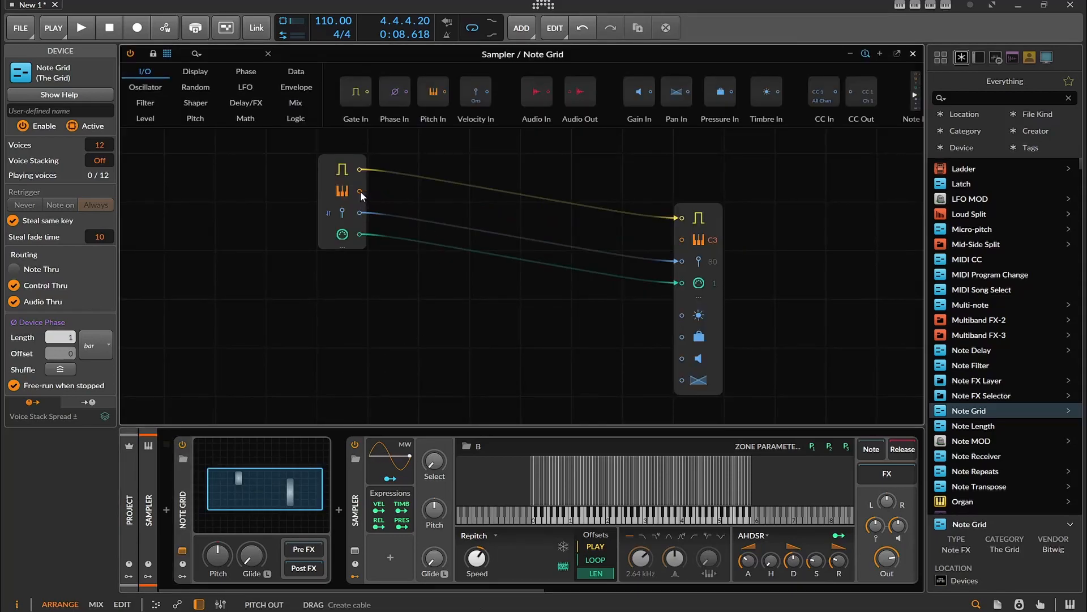
pyautogui.doubleClick(359, 170)
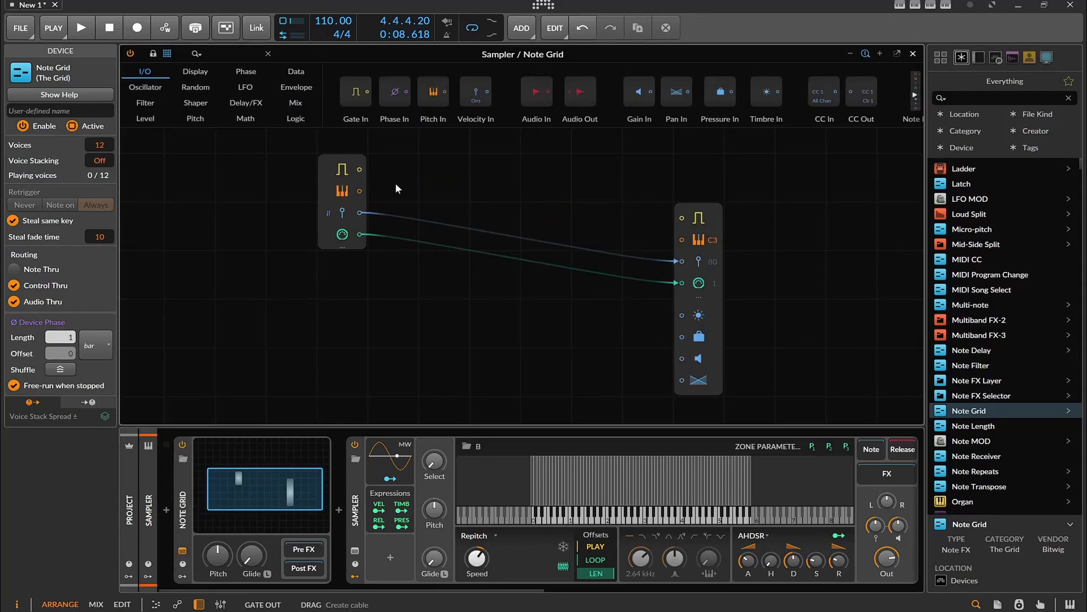
# Step: Add a Triggers module below the note input and connect its output to the gate input of the note output
pyautogui.click(294, 73)
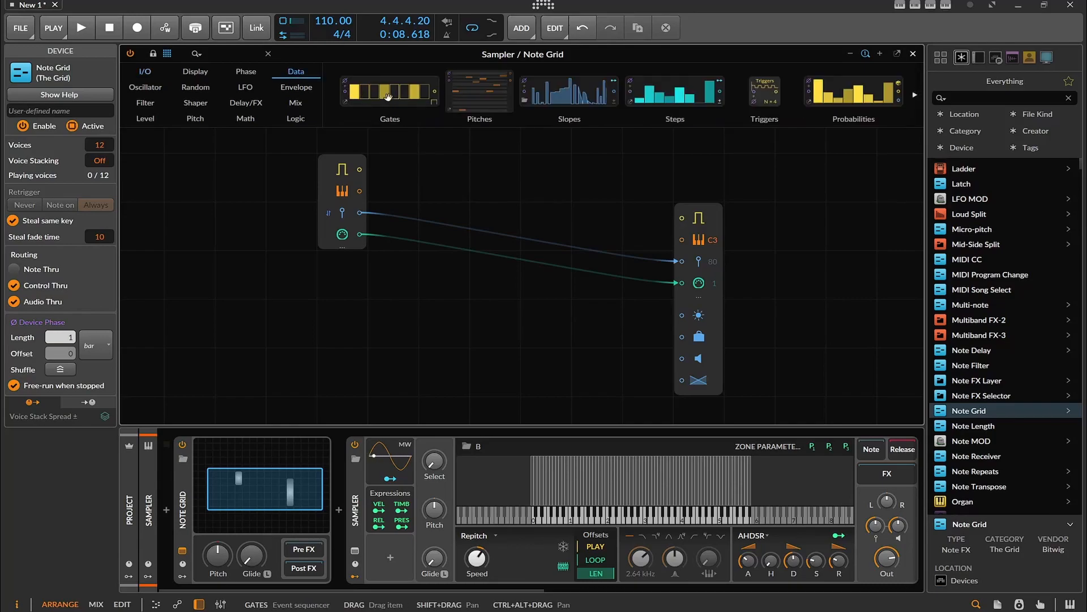
pyautogui.scroll(-3, 508, 97)
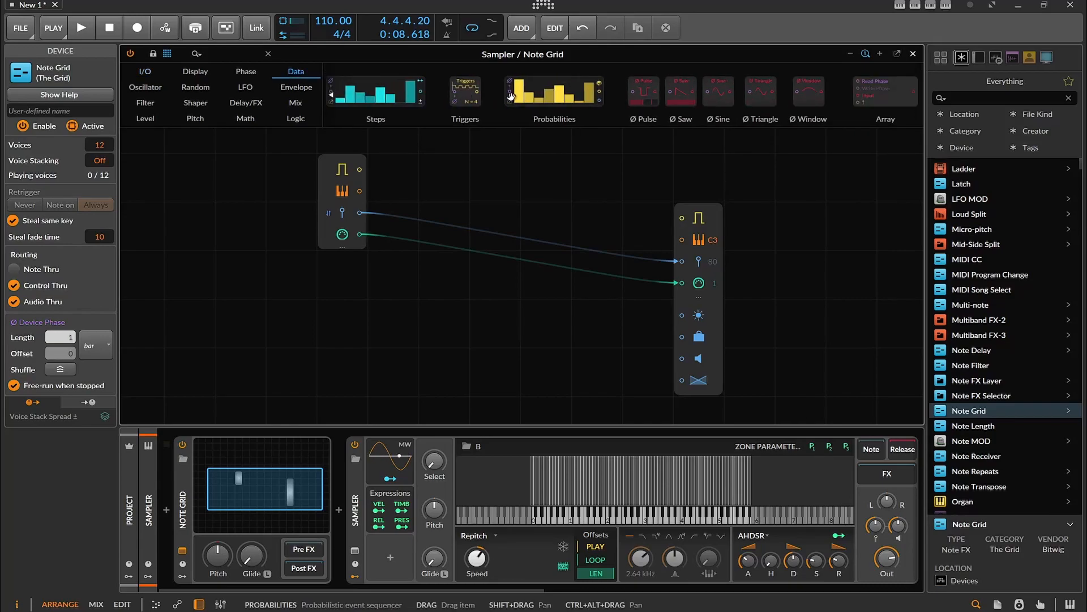
pyautogui.scroll(3, 511, 97)
pyautogui.moveTo(764, 93); pyautogui.dragTo(680, 221)
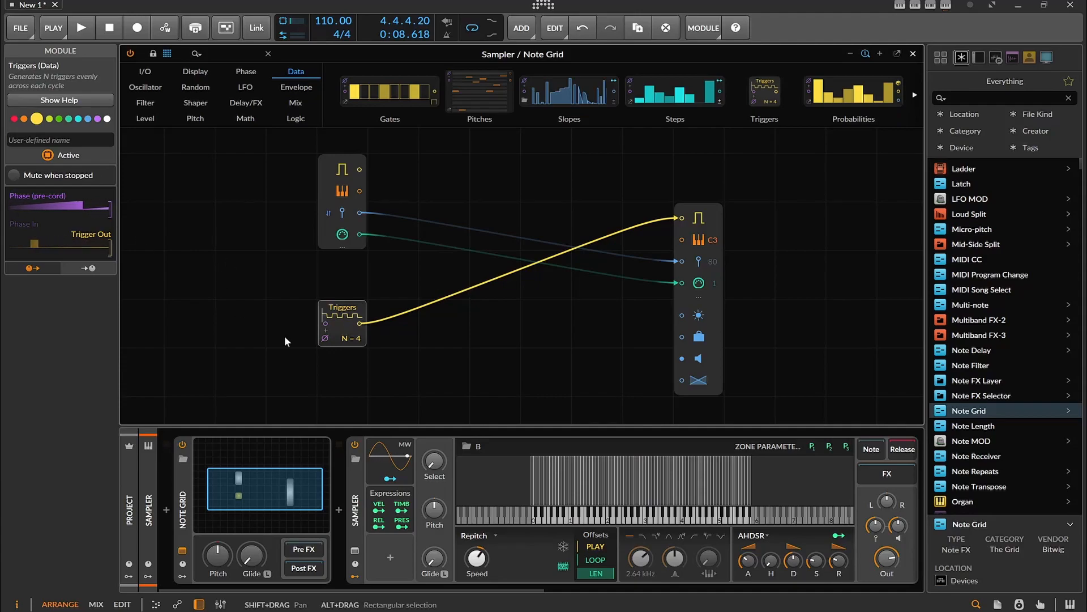
# Step: Set the Note Grid's voices to Mono with Free-run when stopped disabled, and place an Octaver module just above Triggers
pyautogui.click(326, 339)
pyautogui.click(325, 340)
pyautogui.click(148, 204)
pyautogui.moveTo(99, 144); pyautogui.dragTo(99, 193)
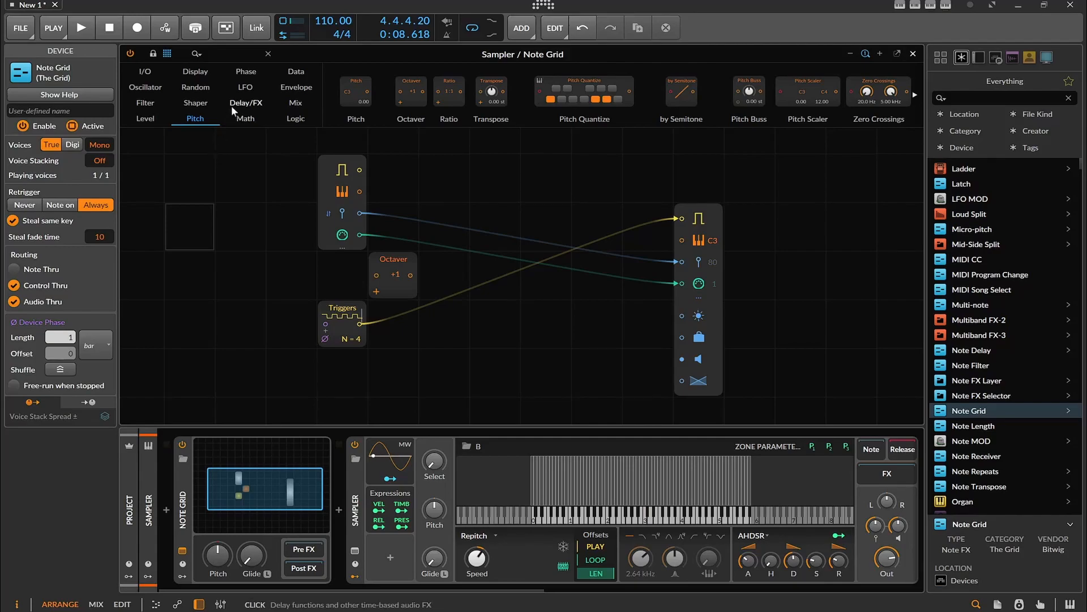
# Step: Add an S/H LFO random module and place it directly above the note input module
pyautogui.click(246, 88)
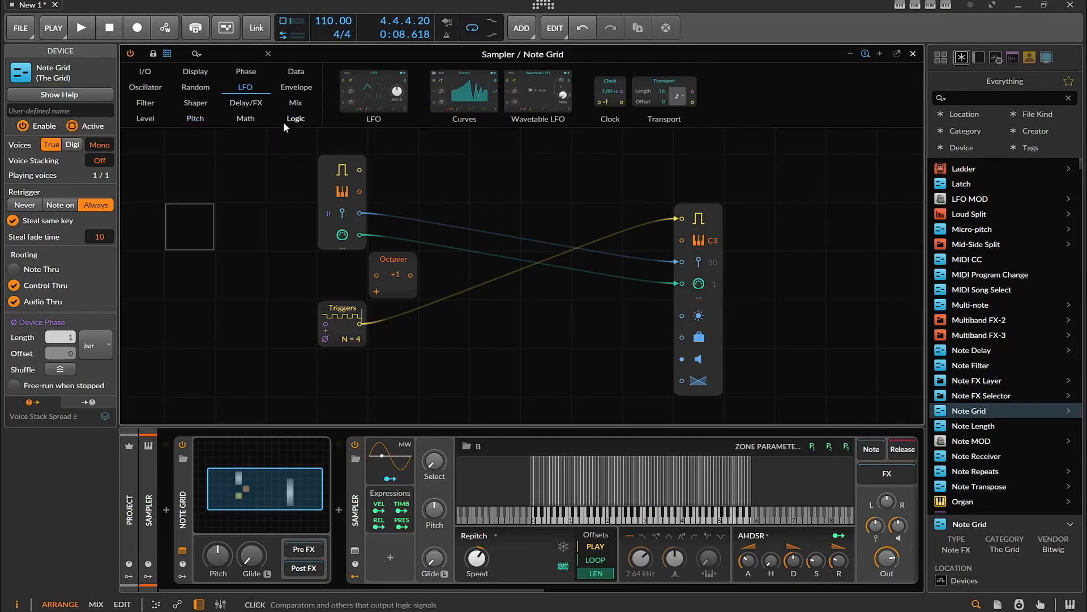
pyautogui.click(203, 90)
pyautogui.moveTo(421, 92); pyautogui.dragTo(446, 174)
pyautogui.scroll(2, 461, 208)
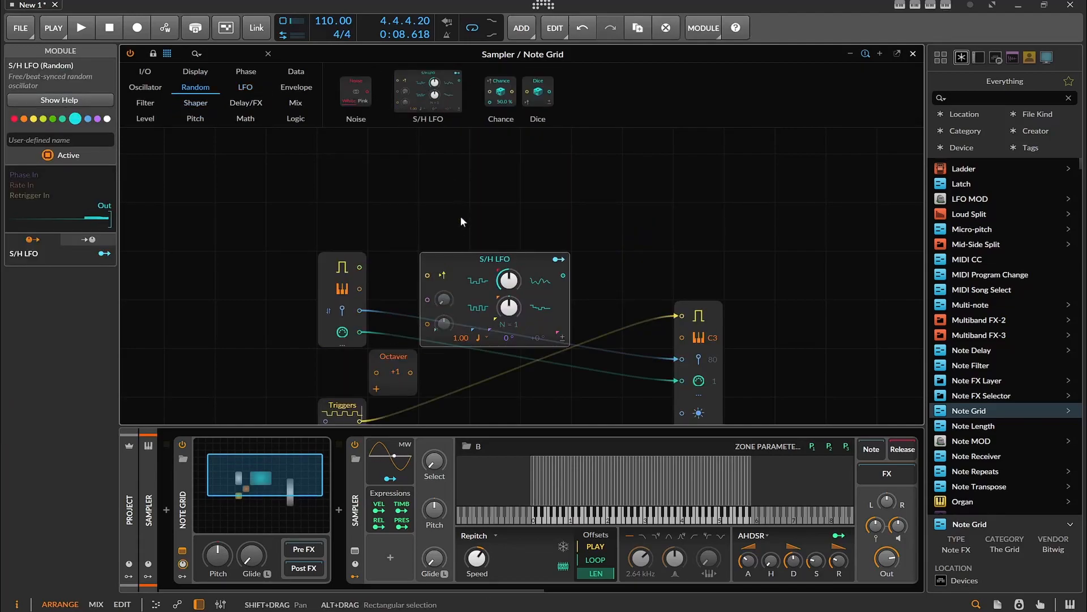
pyautogui.moveTo(453, 277); pyautogui.dragTo(351, 180)
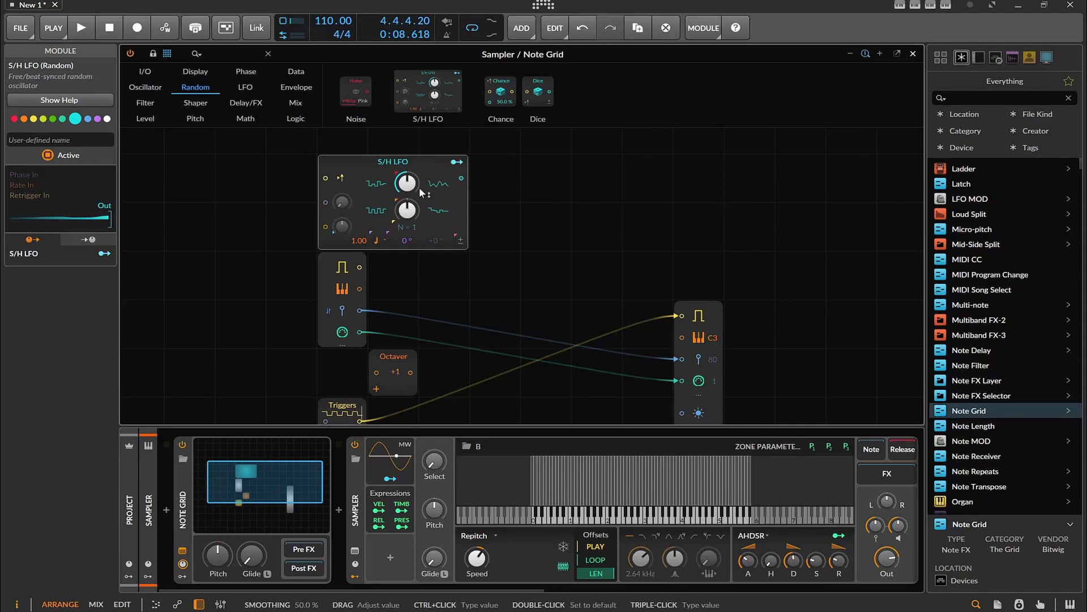
# Step: Modulate the Octaver's octave shift from the S/H LFO by 4.400 and move the Octaver clear of the note input
pyautogui.click(456, 162)
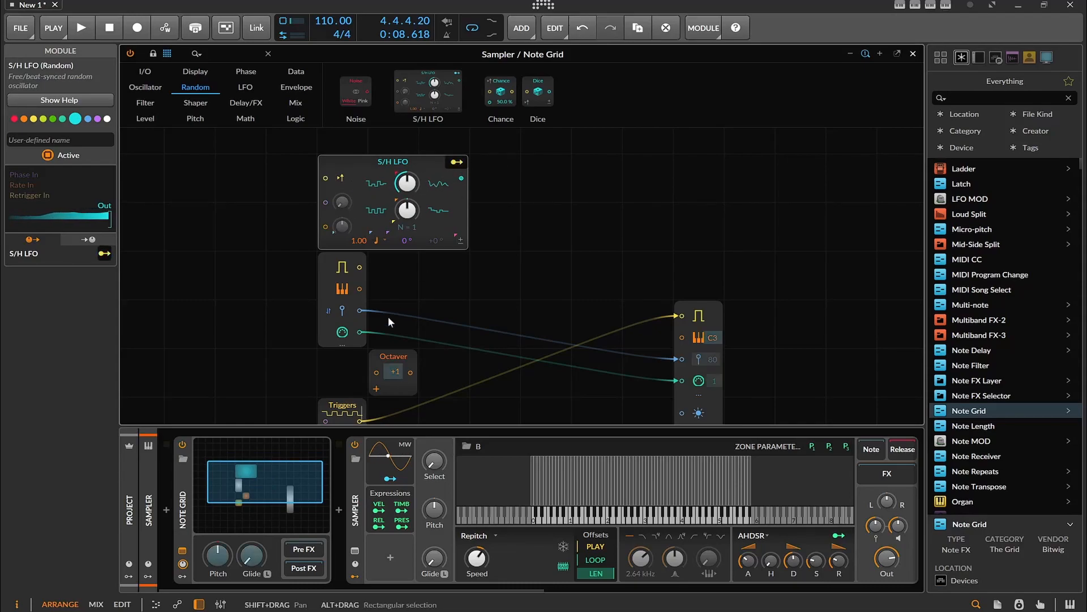
pyautogui.moveTo(389, 371); pyautogui.dragTo(389, 349)
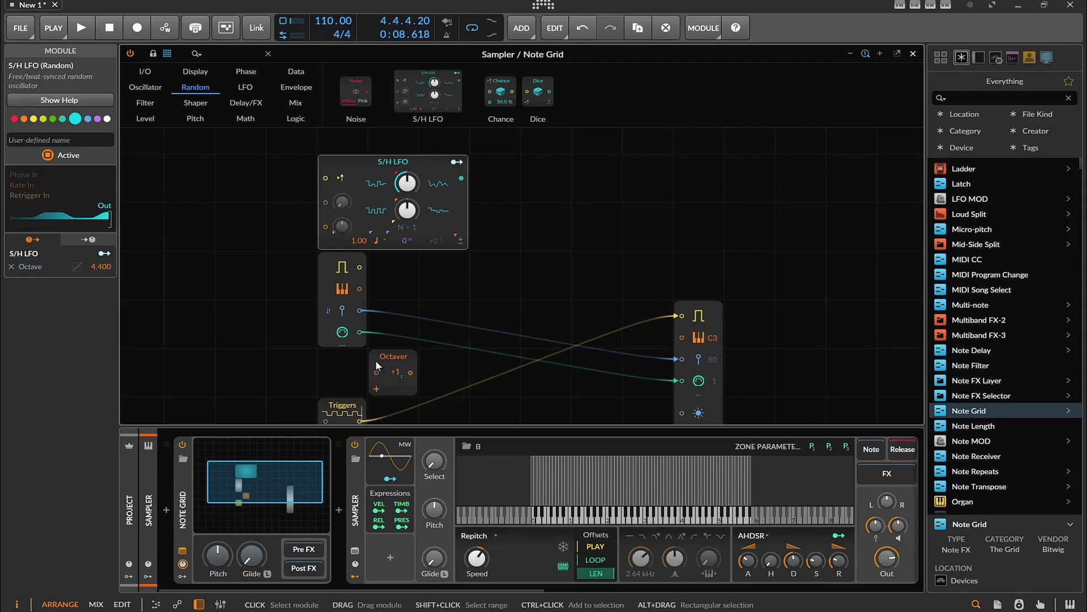
pyautogui.moveTo(376, 361); pyautogui.dragTo(427, 362)
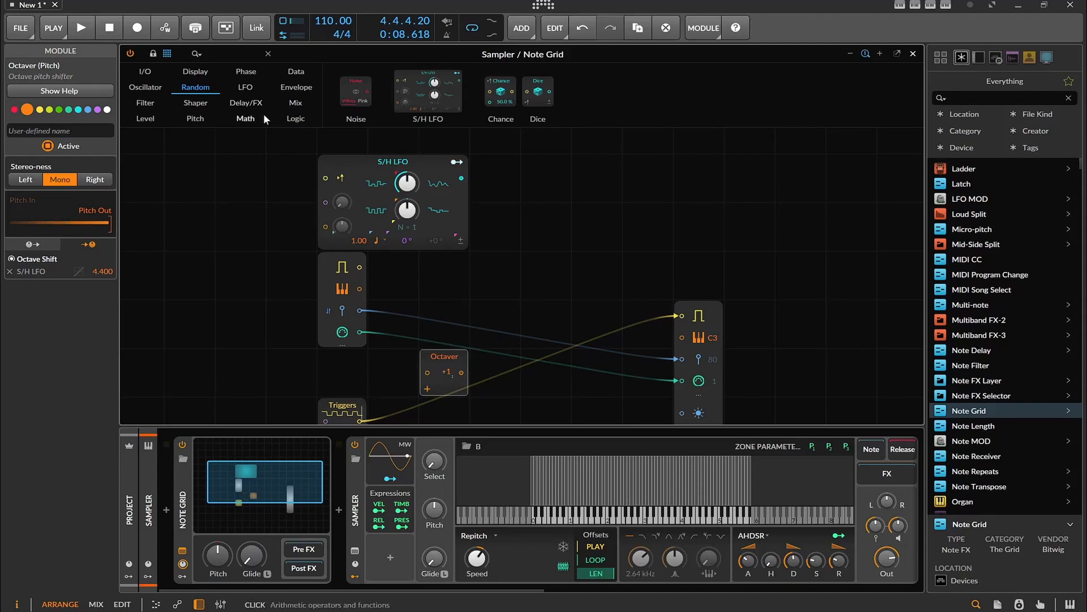
# Step: Add a Pitch Quantize module before the note output and enable all twelve of its notes
pyautogui.click(195, 118)
pyautogui.moveTo(594, 90); pyautogui.dragTo(478, 332)
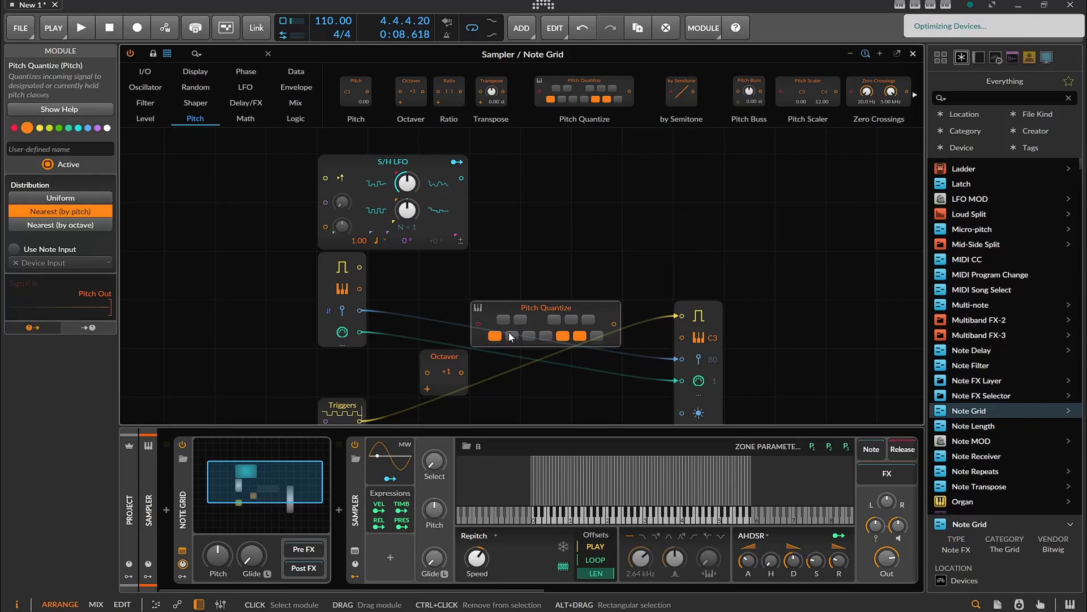
pyautogui.click(511, 336)
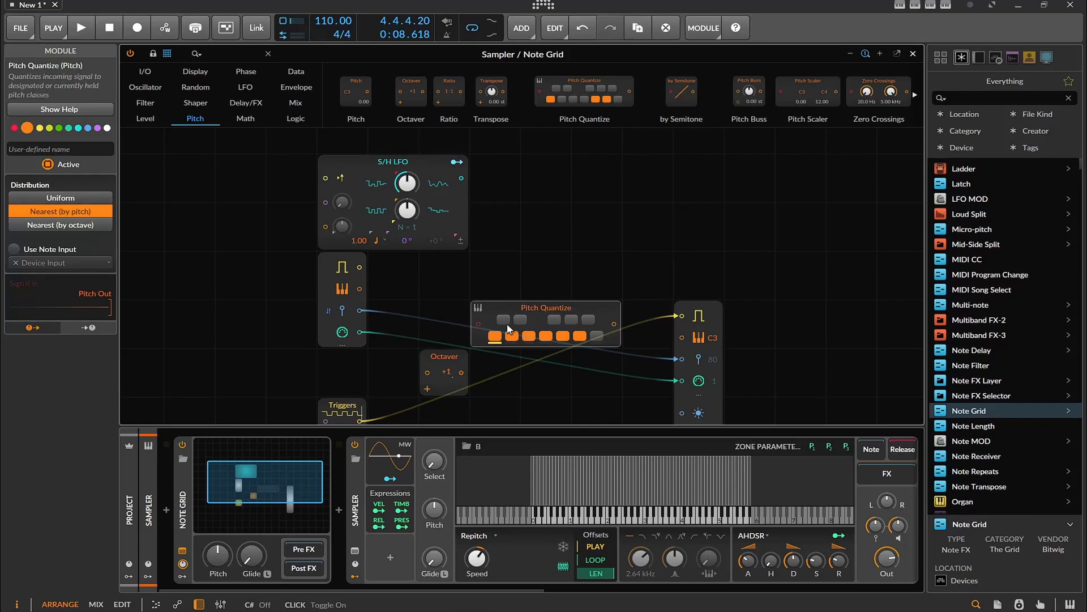
pyautogui.click(516, 320)
pyautogui.click(555, 319)
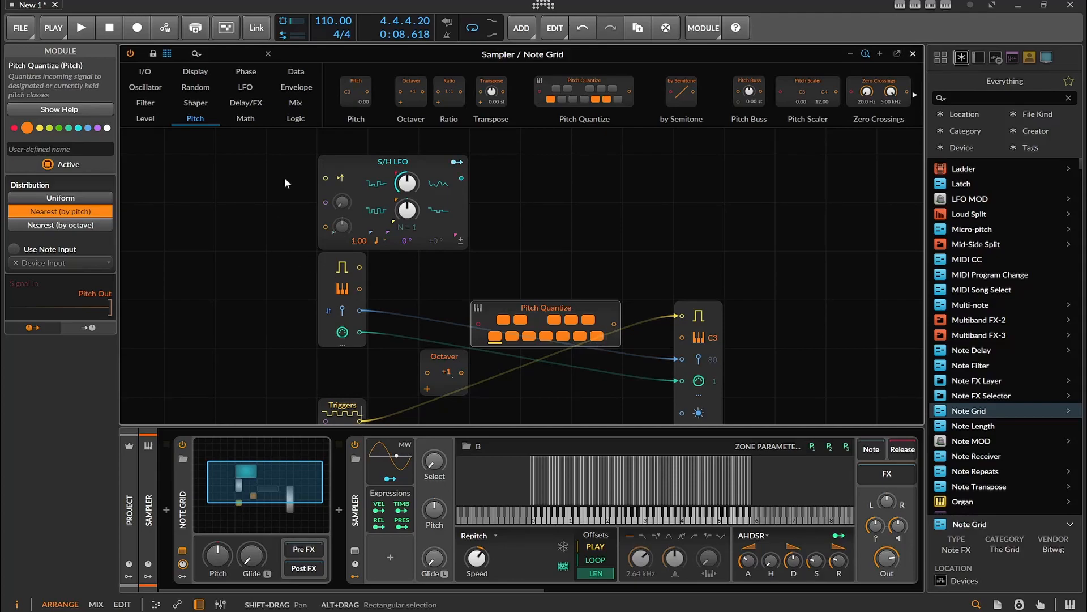
# Step: Add a Sinemod phase module and wire it through Pitch Quantize to the pitch input of the note output
pyautogui.click(242, 72)
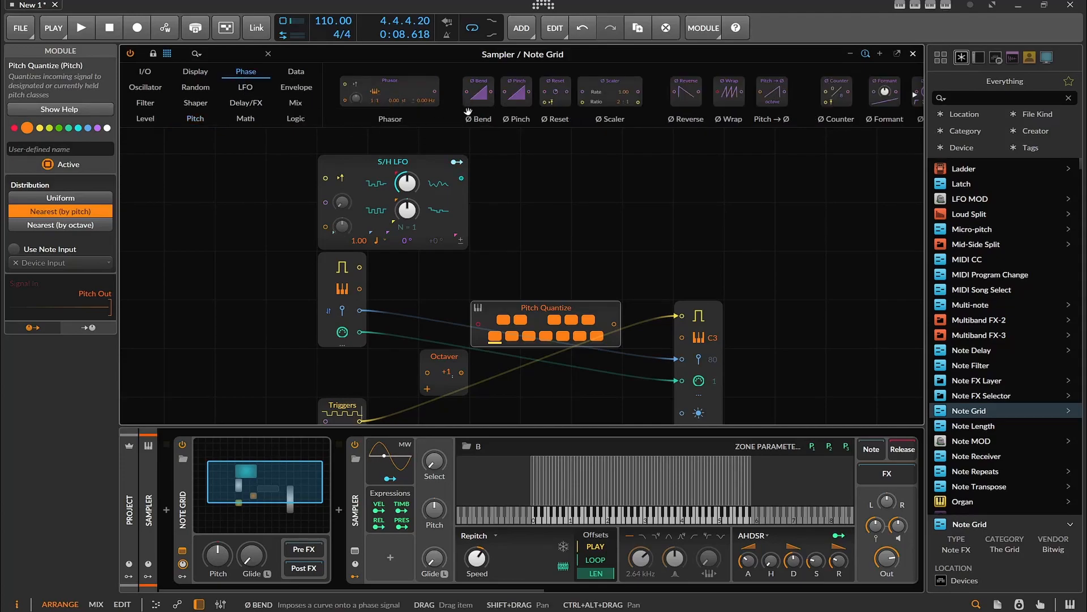
pyautogui.scroll(-5, 537, 102)
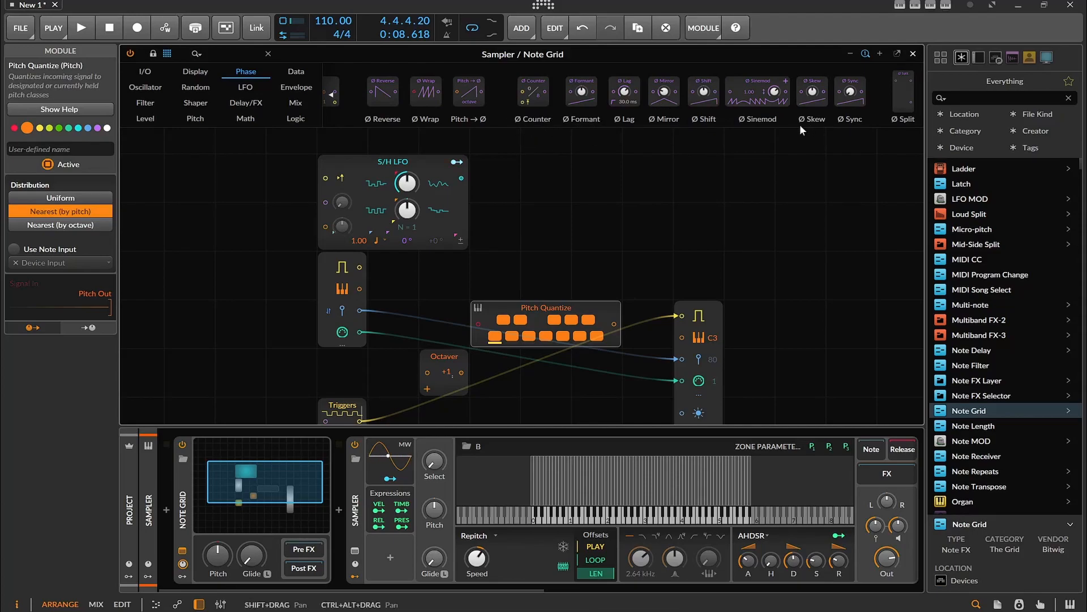
pyautogui.scroll(5, 805, 117)
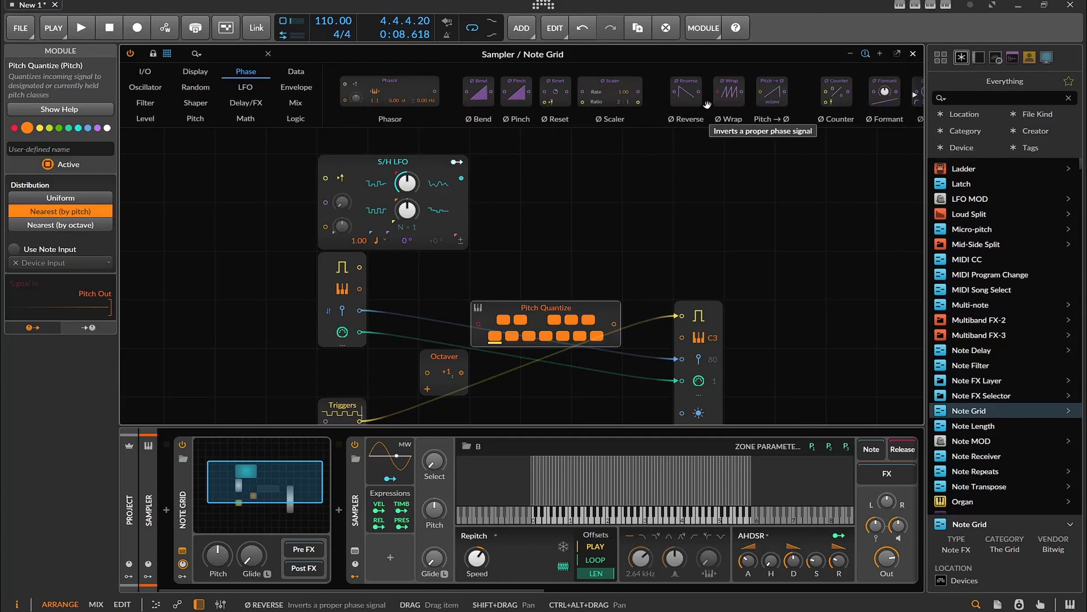
pyautogui.scroll(-5, 714, 96)
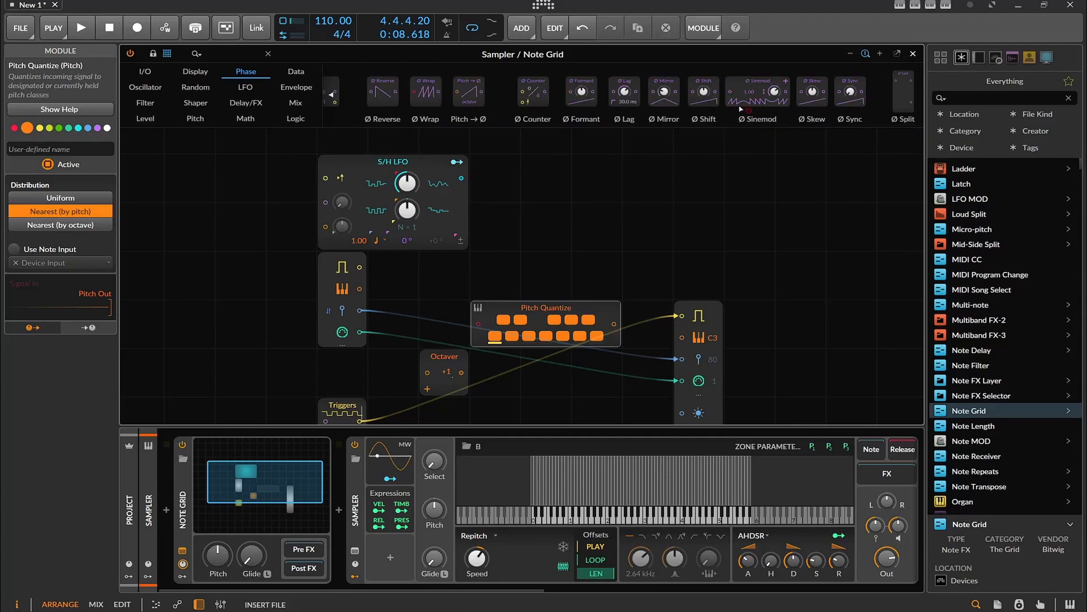
pyautogui.moveTo(455, 287); pyautogui.dragTo(528, 251)
pyautogui.moveTo(615, 227); pyautogui.dragTo(477, 324)
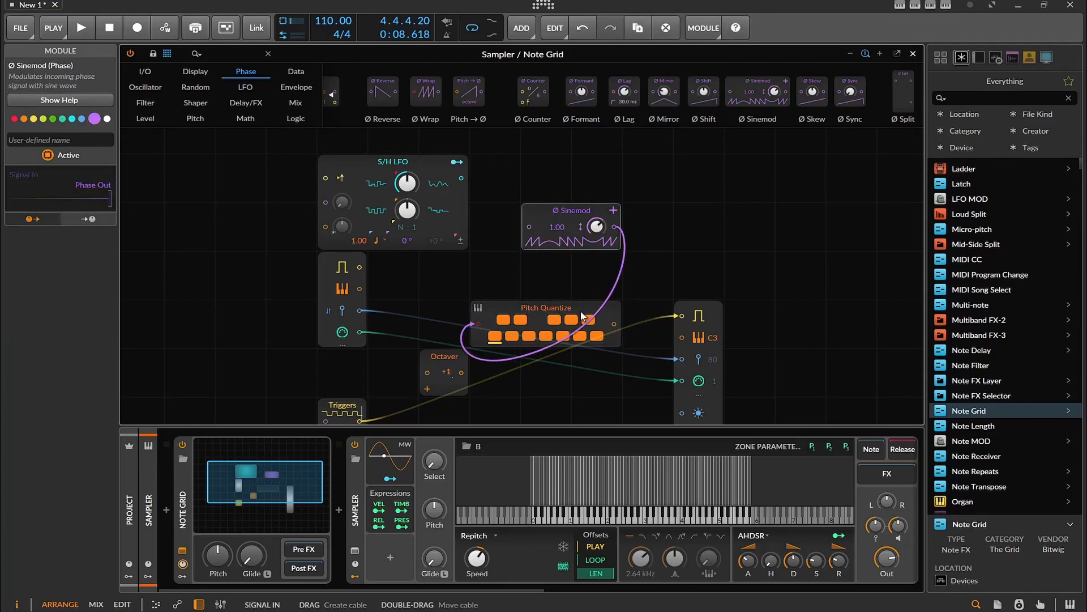
pyautogui.moveTo(615, 324); pyautogui.dragTo(687, 338)
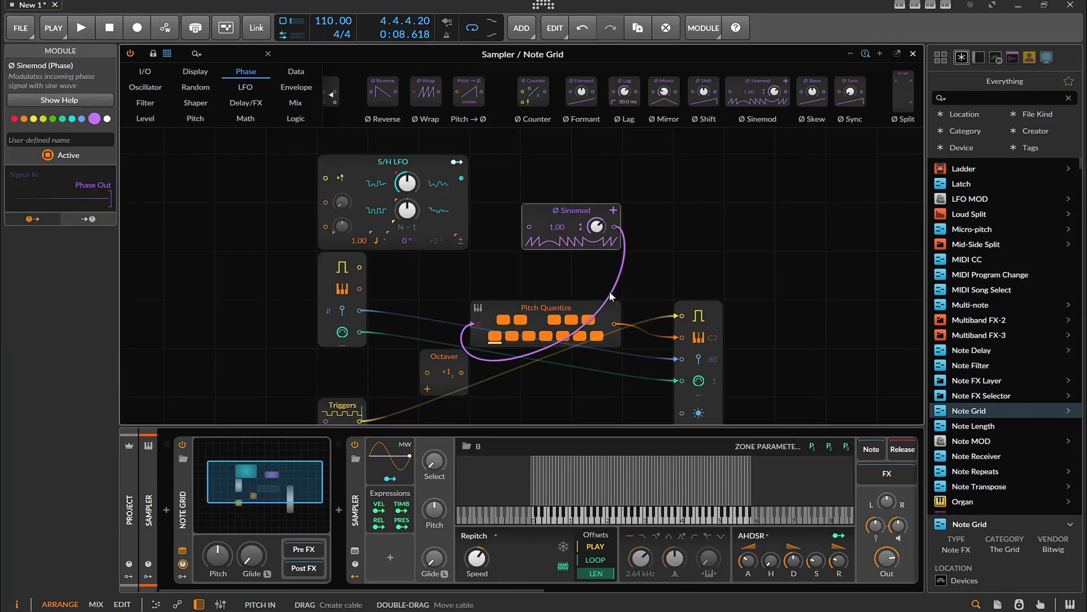
# Step: Set the Sinemod ratio to 2.00 and feed its signal input from a new Phase In module
pyautogui.moveTo(553, 226); pyautogui.dragTo(553, 204)
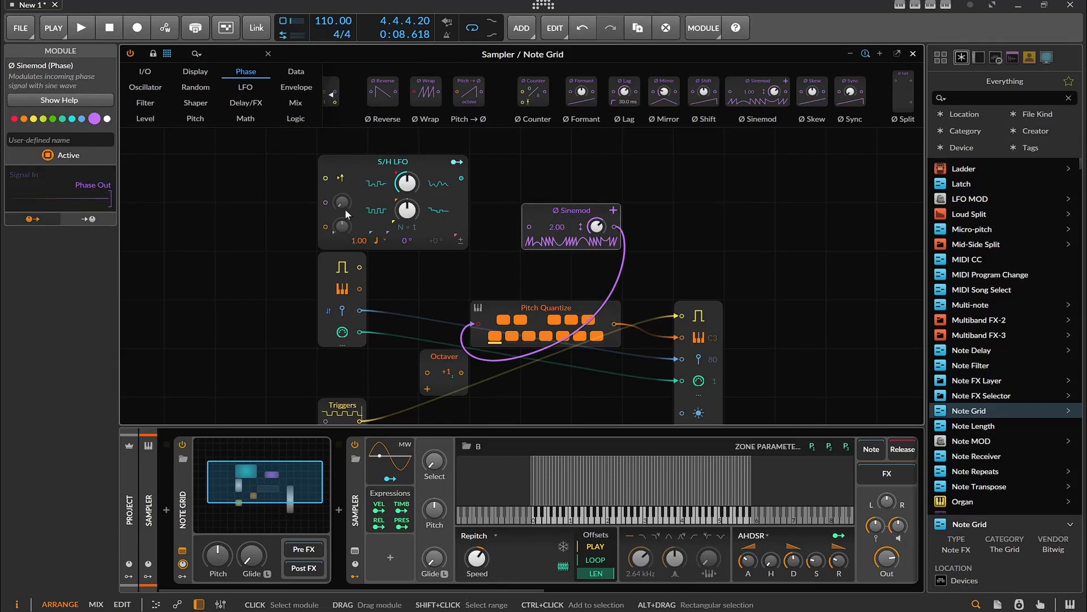
pyautogui.scroll(3, 390, 108)
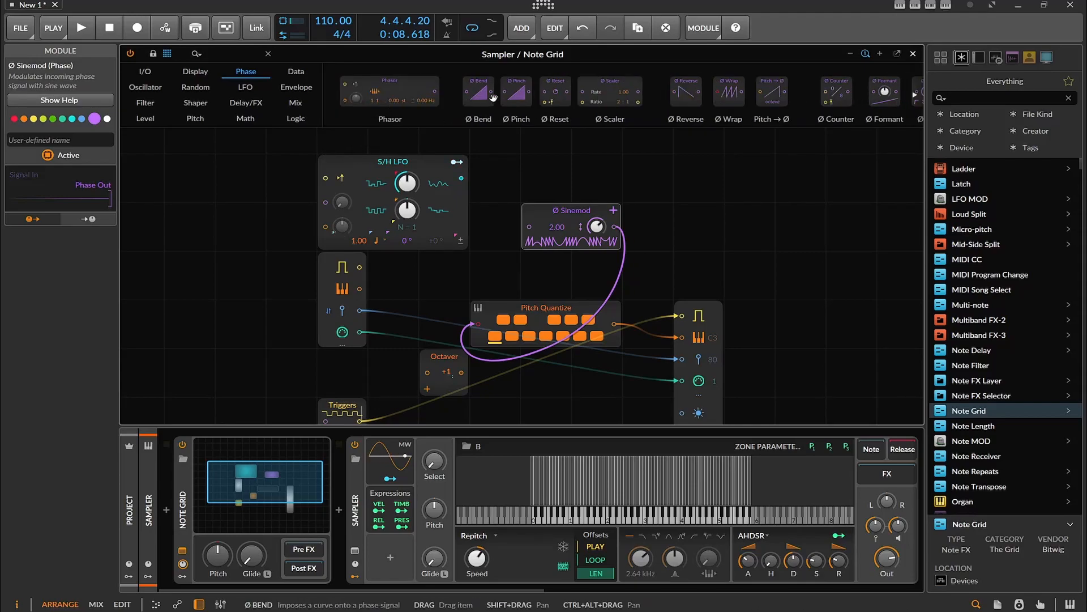
pyautogui.click(152, 75)
pyautogui.moveTo(419, 111); pyautogui.dragTo(479, 172)
pyautogui.moveTo(511, 179); pyautogui.dragTo(530, 226)
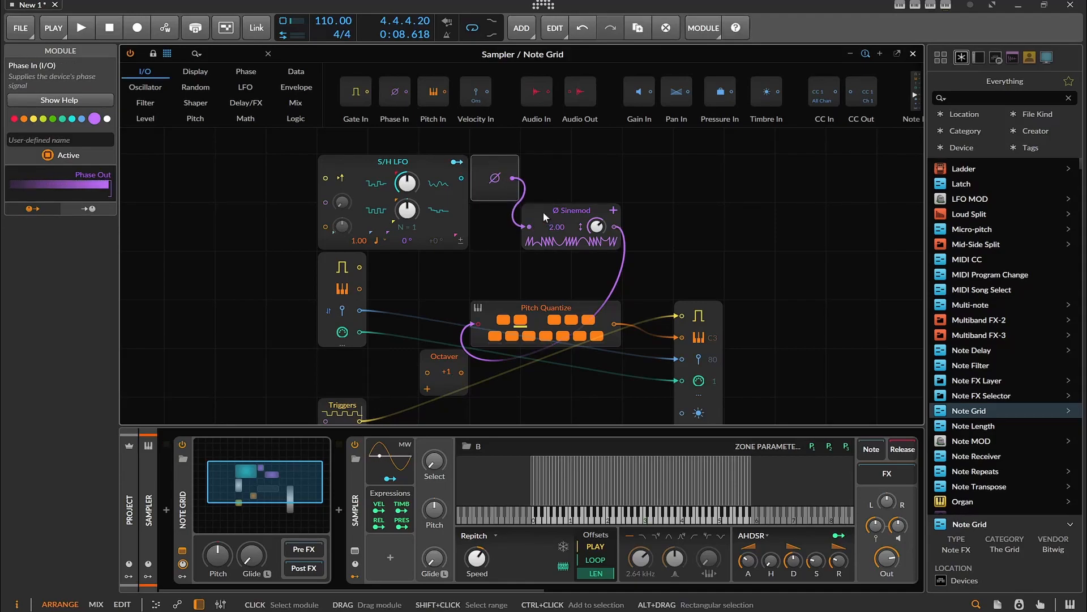
# Step: Play the loop and insert the Octaver between Pitch Quantize and the pitch input of the note output
pyautogui.click(81, 28)
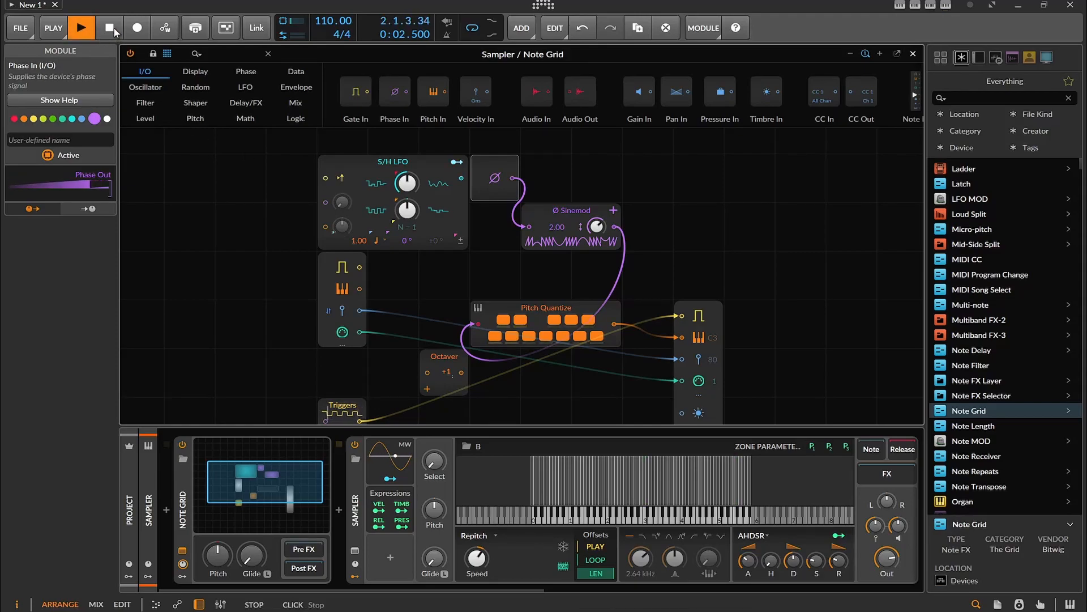
pyautogui.scroll(-5, 348, 274)
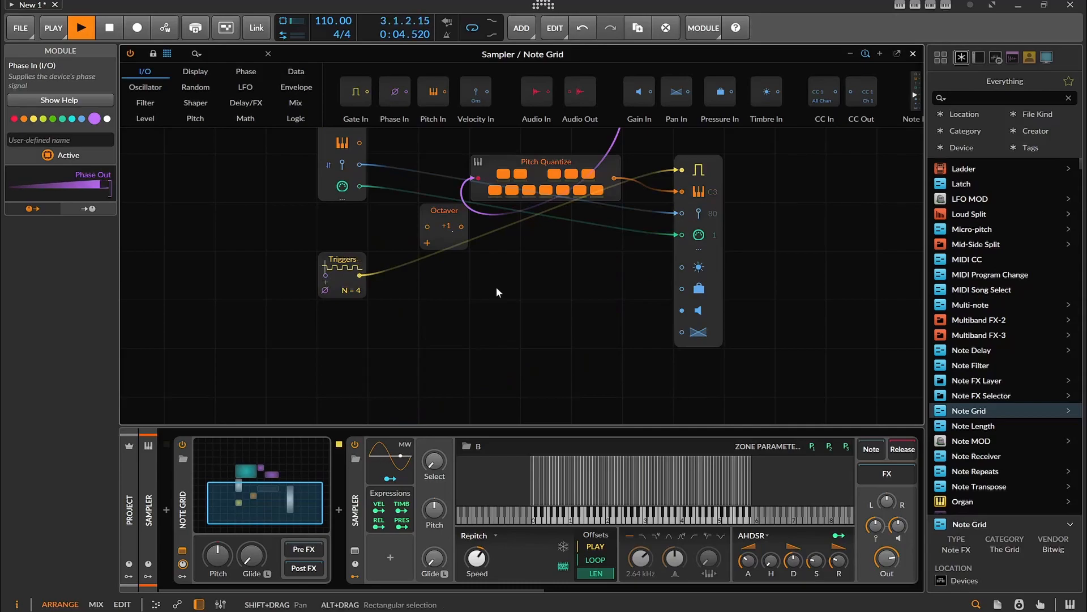
pyautogui.scroll(3, 496, 287)
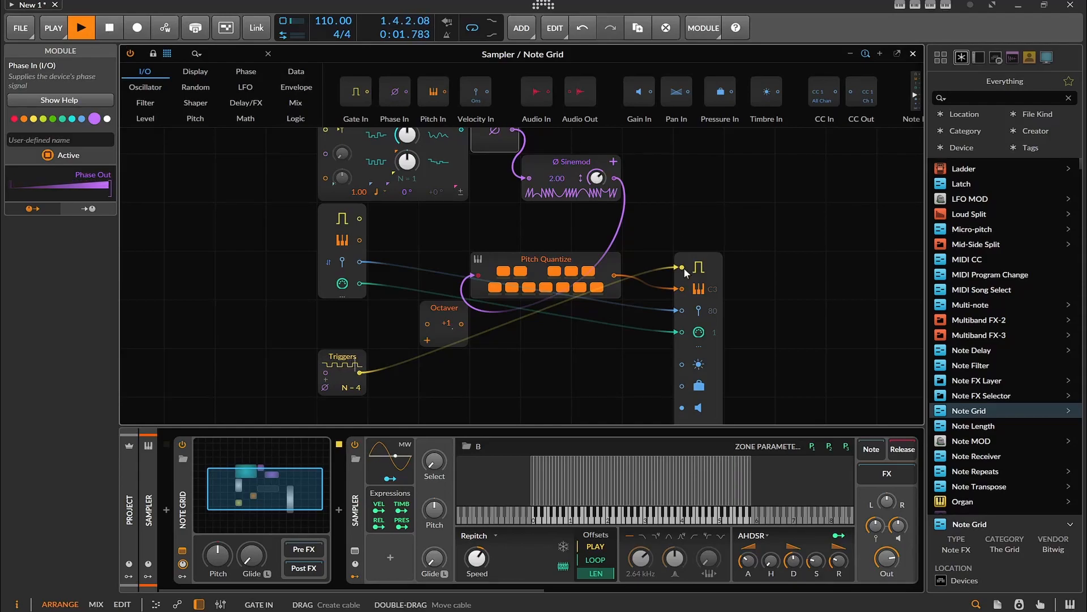
pyautogui.click(681, 290)
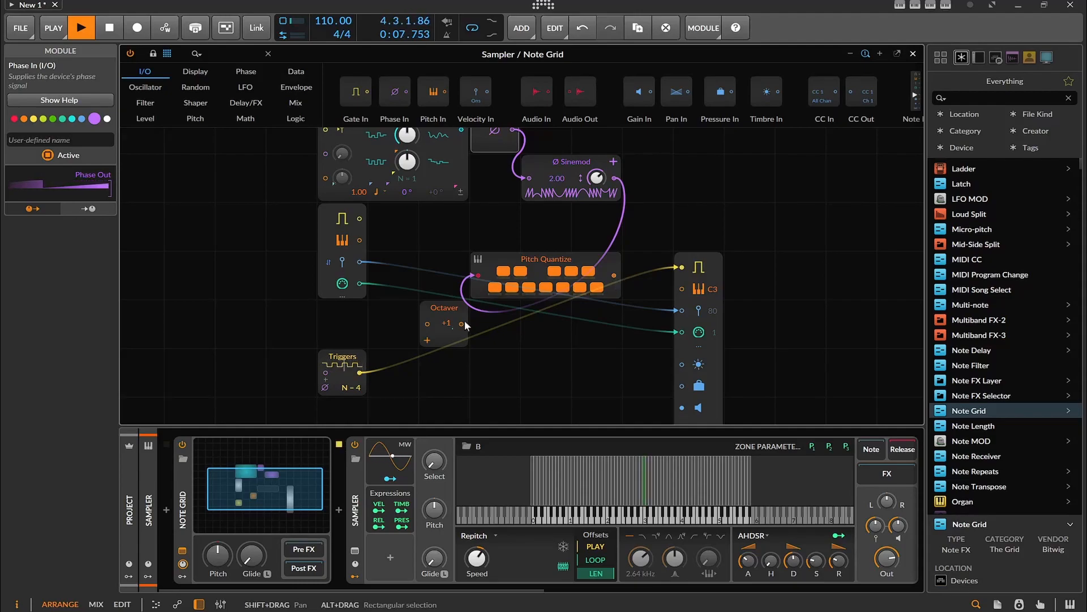
pyautogui.moveTo(426, 330); pyautogui.dragTo(683, 288)
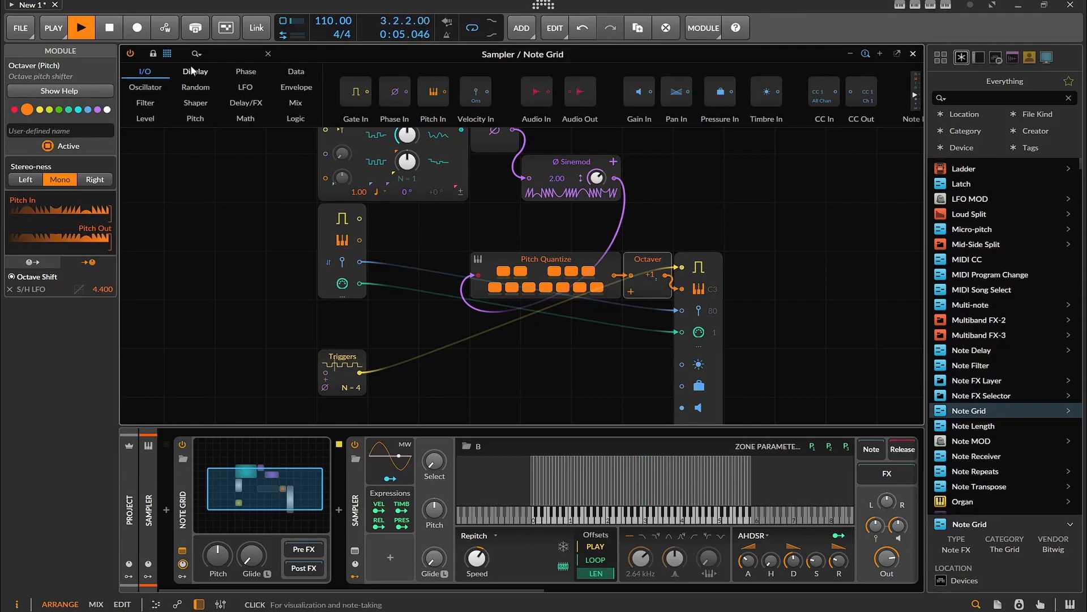
# Step: Restart playback, space Pitch Quantize and the Octaver away from the note output while listening, and stop the transport
pyautogui.click(105, 27)
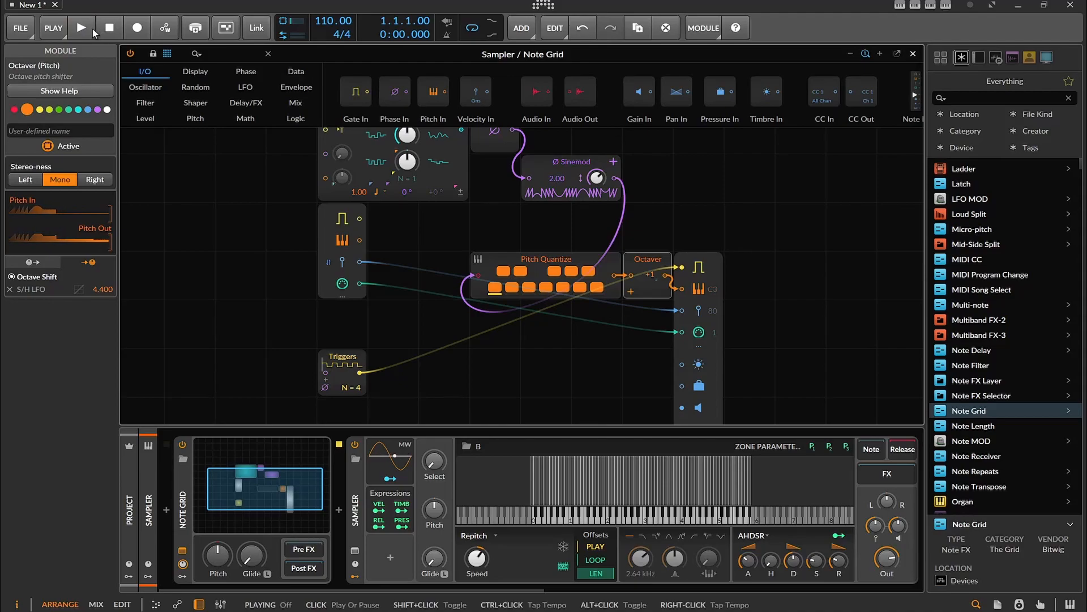
pyautogui.click(93, 30)
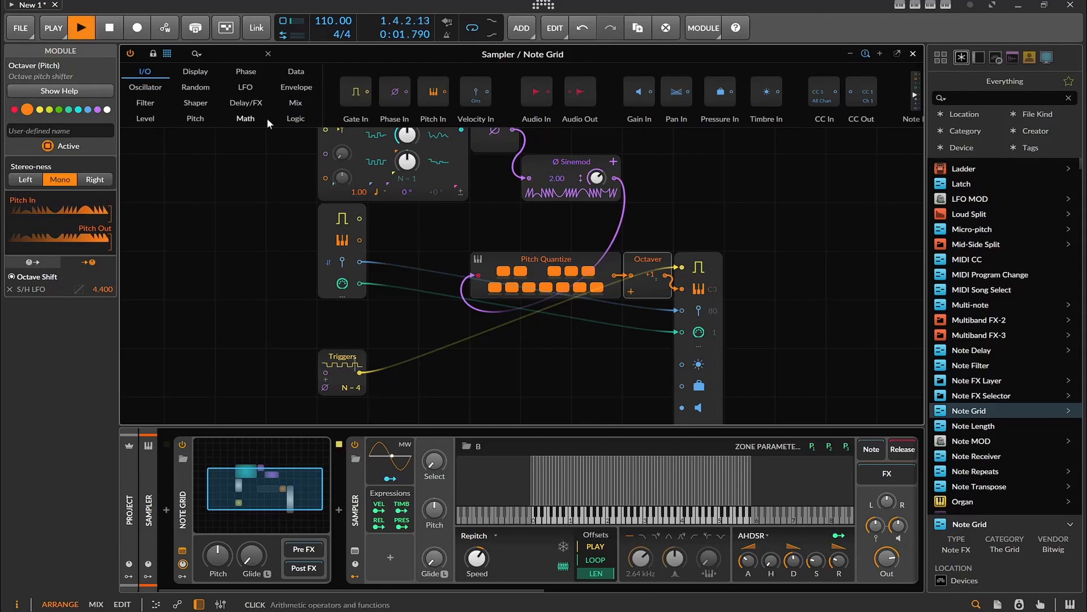
pyautogui.moveTo(502, 258); pyautogui.dragTo(451, 257)
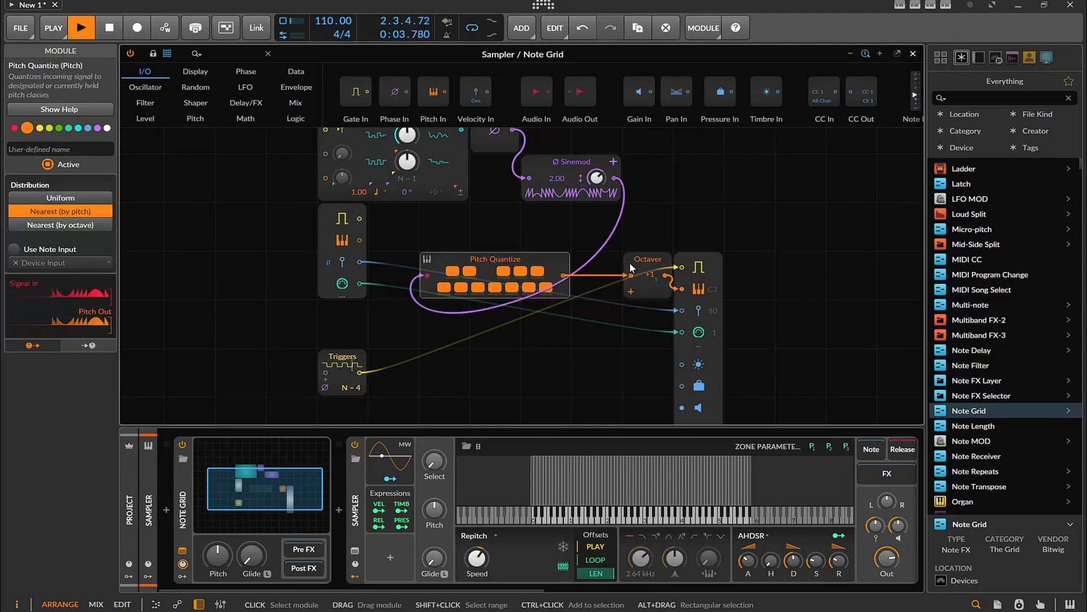
pyautogui.moveTo(647, 258); pyautogui.dragTo(596, 259)
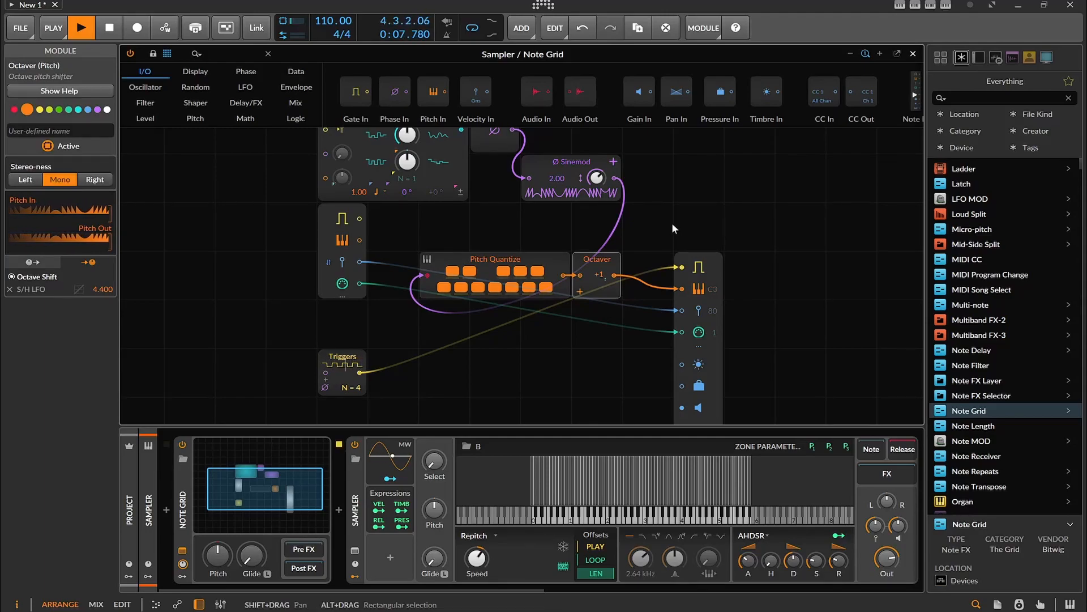
pyautogui.click(108, 30)
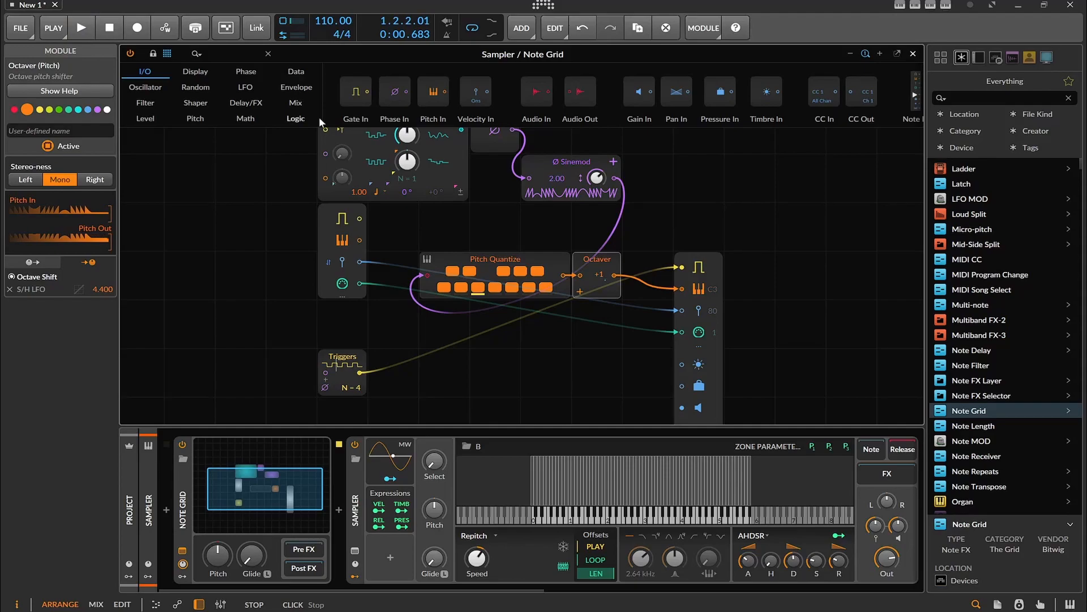
# Step: Set the Sinemod ratio to 1.00 and audition the patch with a short playback
pyautogui.moveTo(556, 177); pyautogui.dragTo(556, 192)
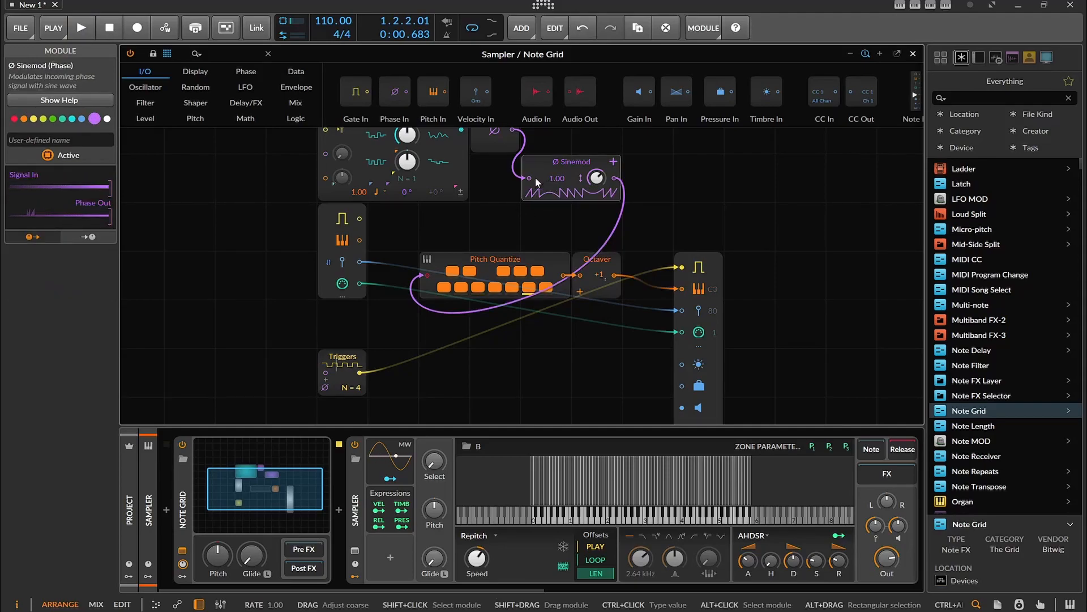
pyautogui.click(80, 29)
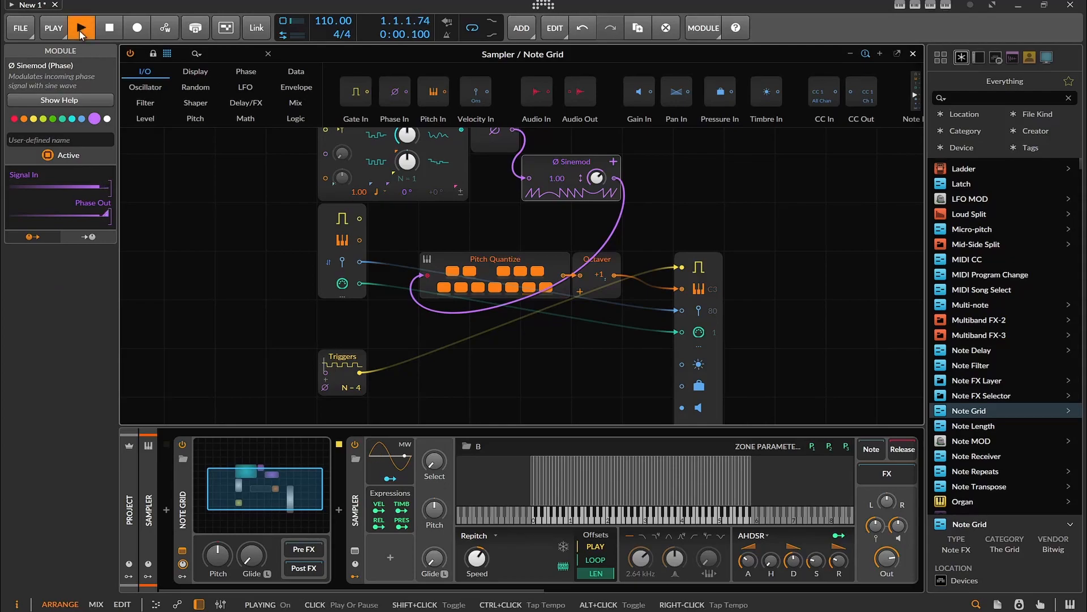
pyautogui.click(120, 29)
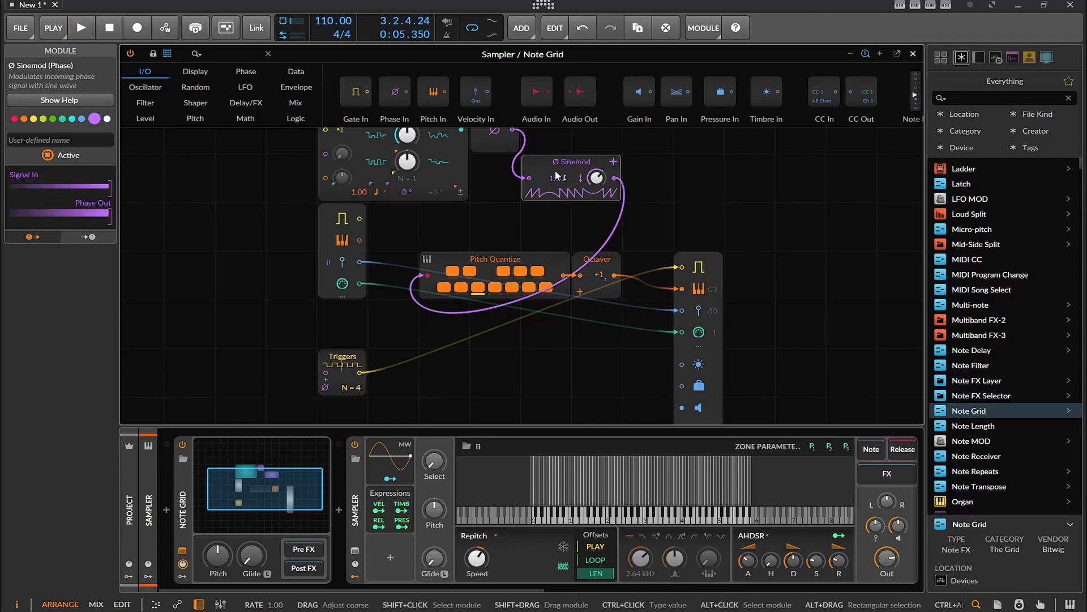
# Step: Move the S/H LFO aside and add a second S/H LFO, wiring its output to the Sinemod signal input
pyautogui.scroll(2, 460, 174)
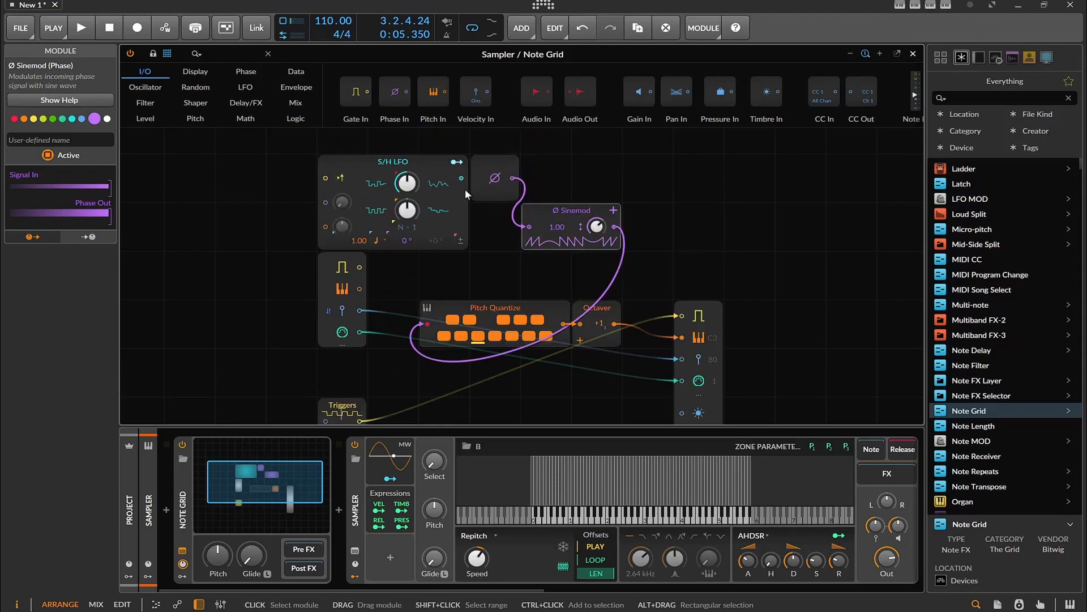
pyautogui.moveTo(422, 165); pyautogui.dragTo(223, 199)
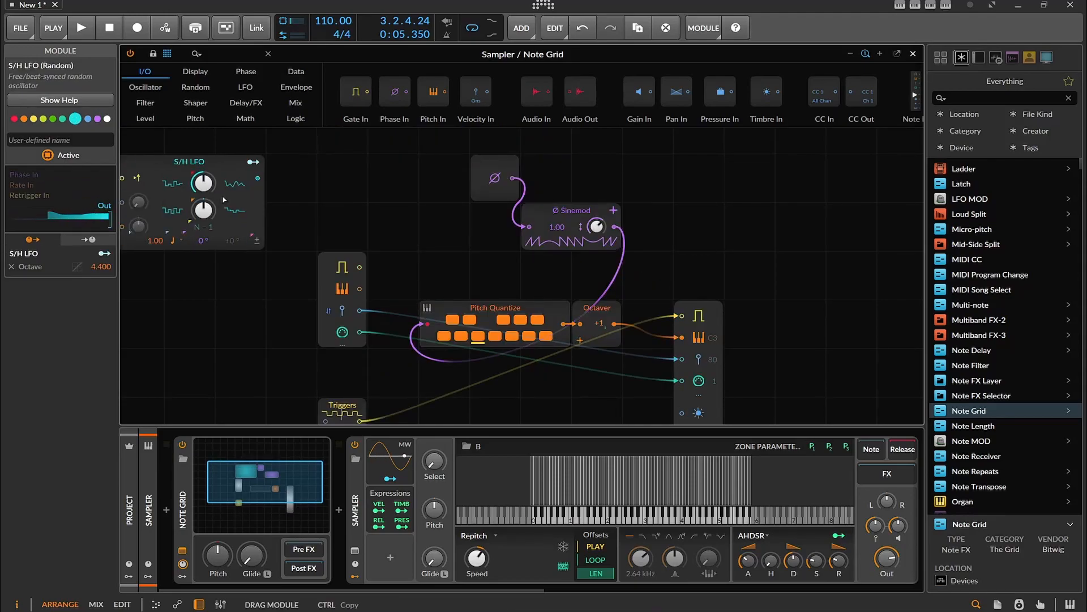
pyautogui.click(187, 87)
pyautogui.moveTo(425, 102); pyautogui.dragTo(356, 163)
pyautogui.moveTo(464, 179); pyautogui.dragTo(528, 225)
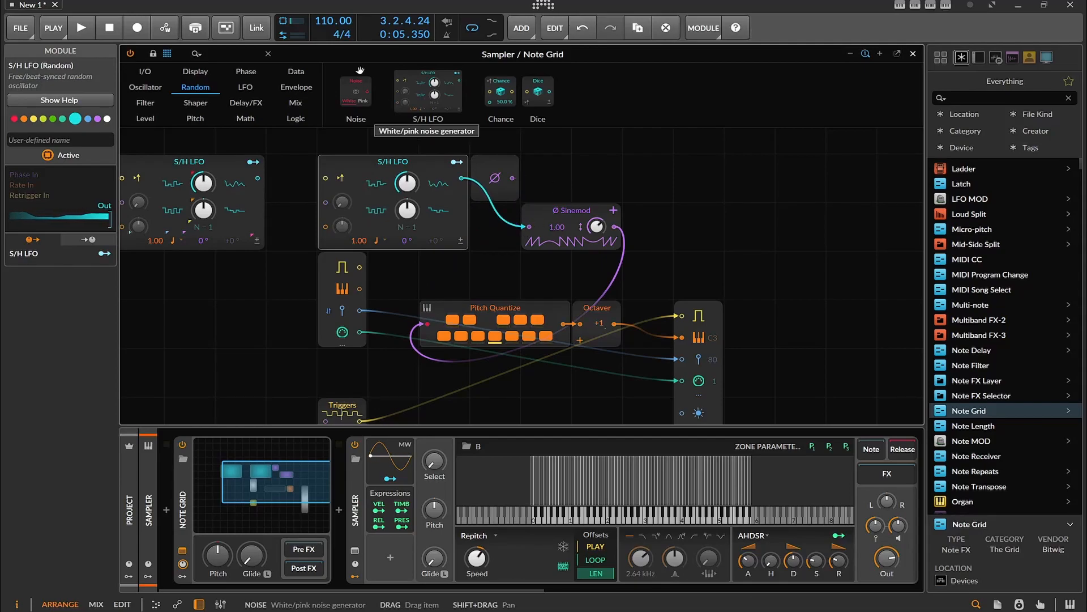
# Step: While the loop plays, set the second S/H LFO's timebase to Bar, then stop the transport
pyautogui.click(81, 33)
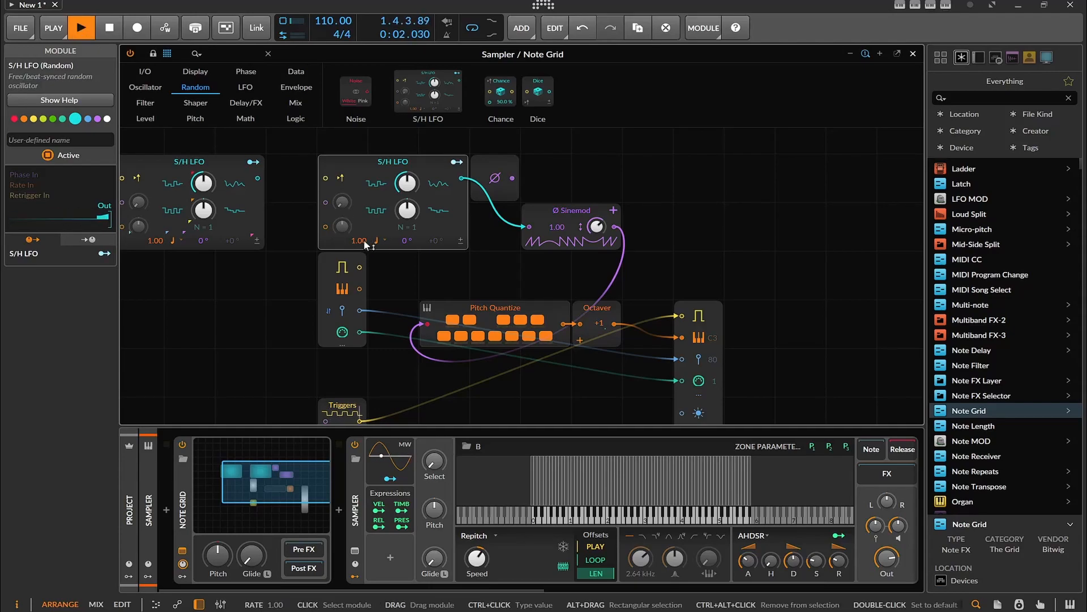
pyautogui.moveTo(344, 247)
pyautogui.mouseDown()
pyautogui.moveTo(343, 204)
pyautogui.moveTo(343, 257)
pyautogui.mouseUp()
pyautogui.click(378, 240)
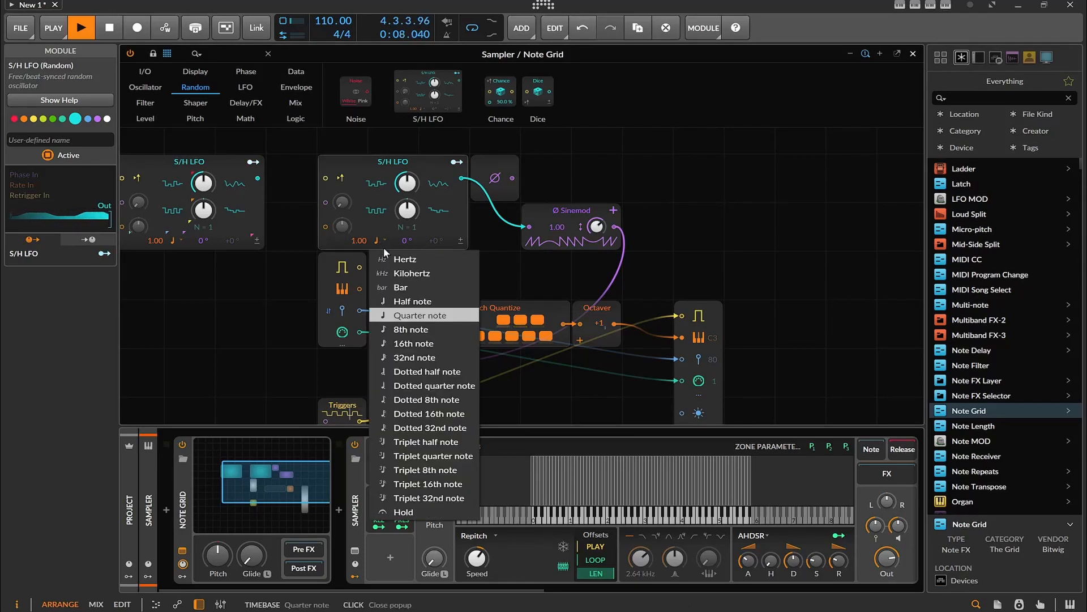
pyautogui.click(466, 286)
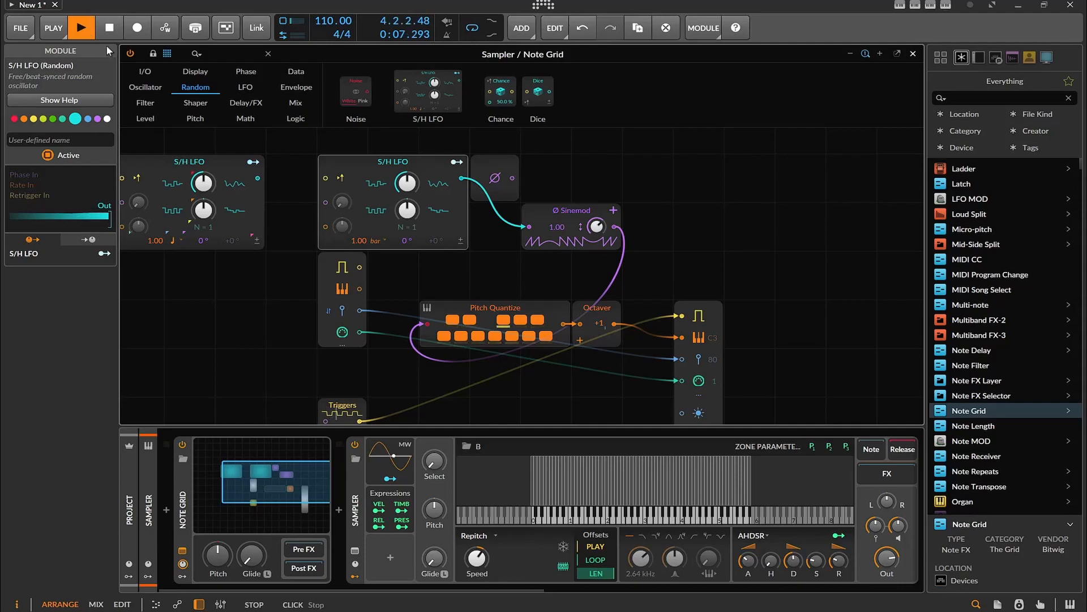
pyautogui.click(110, 28)
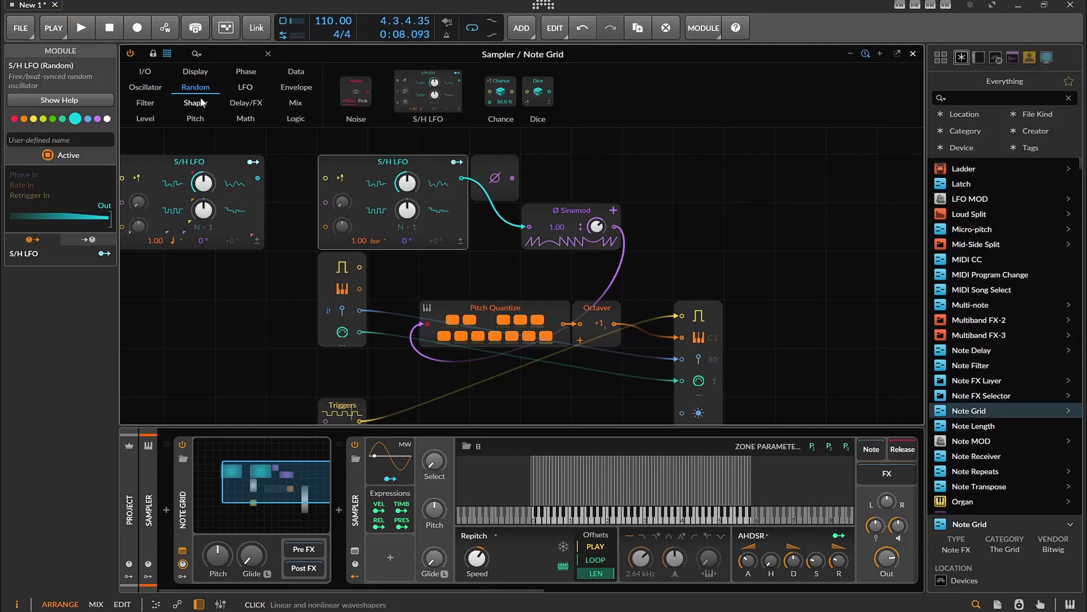
# Step: Add a Value Readout module, feed it from the Octaver's output, and set its unit to semitones (st)
pyautogui.click(188, 71)
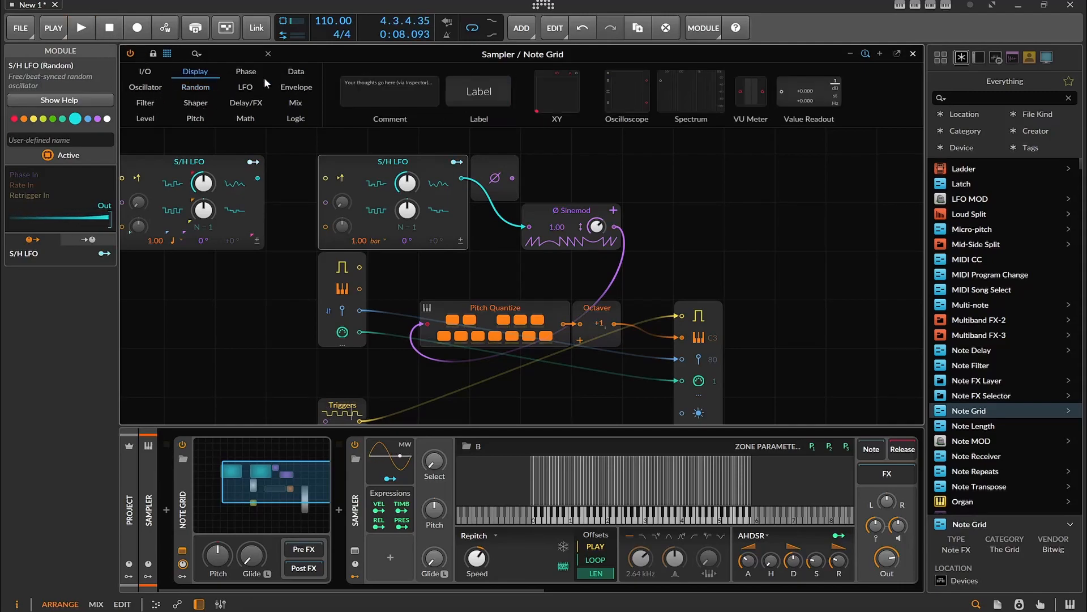
pyautogui.moveTo(809, 91); pyautogui.dragTo(720, 272)
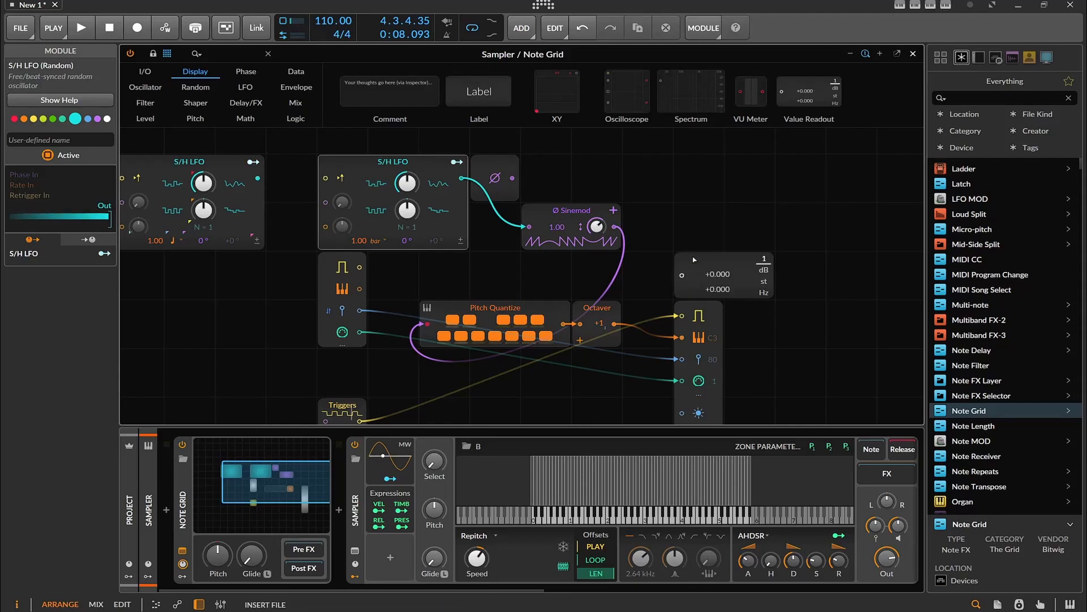
pyautogui.moveTo(615, 324); pyautogui.dragTo(686, 274)
pyautogui.click(764, 281)
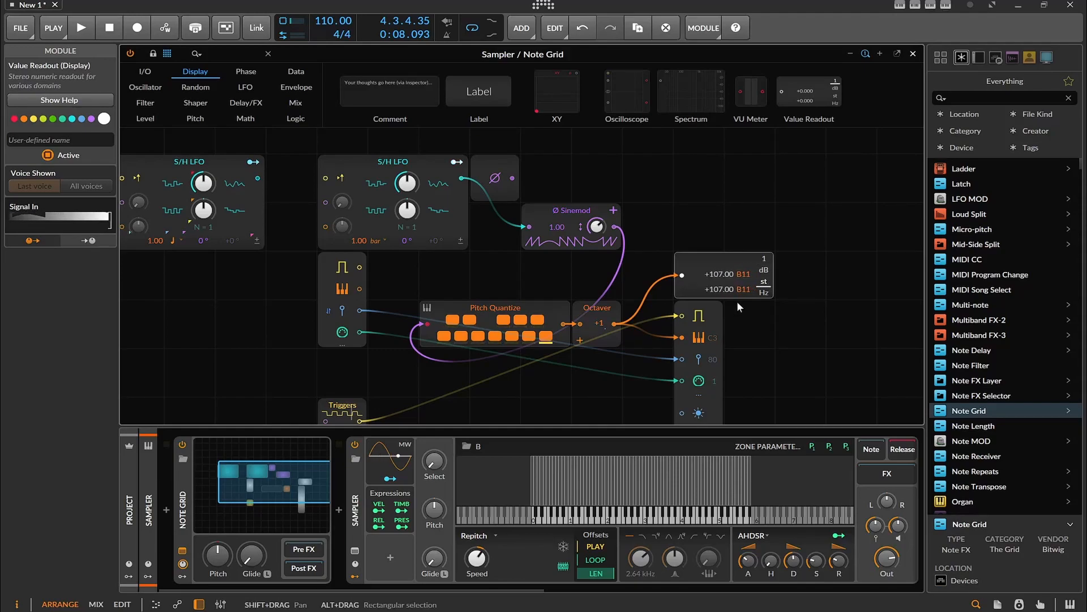
# Step: Delete the Octaver and reduce the Sinemod amount to 48.2 %
pyautogui.click(602, 341)
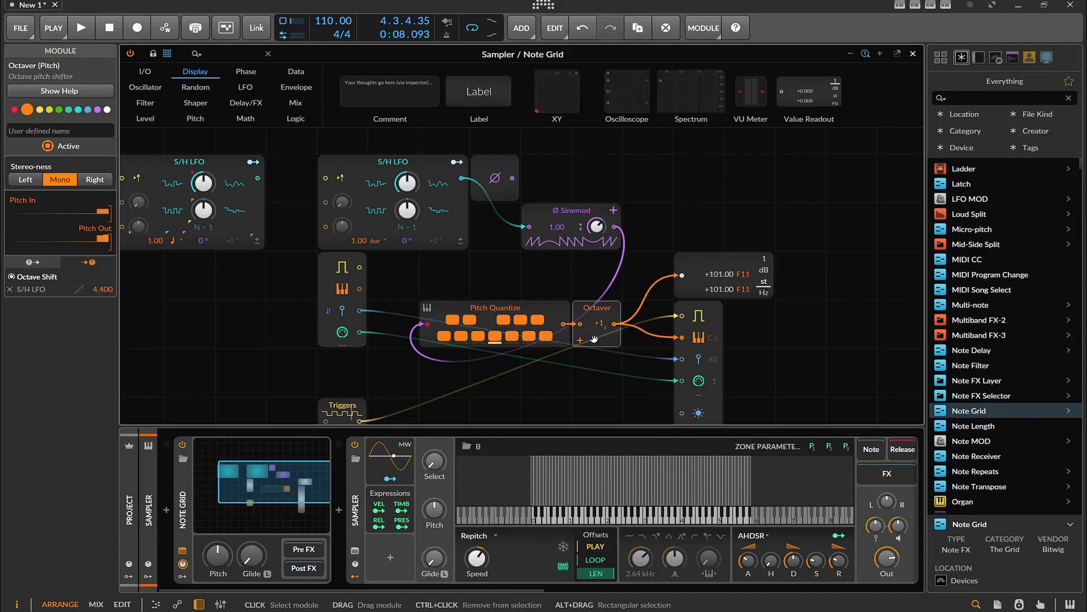
pyautogui.press('Delete')
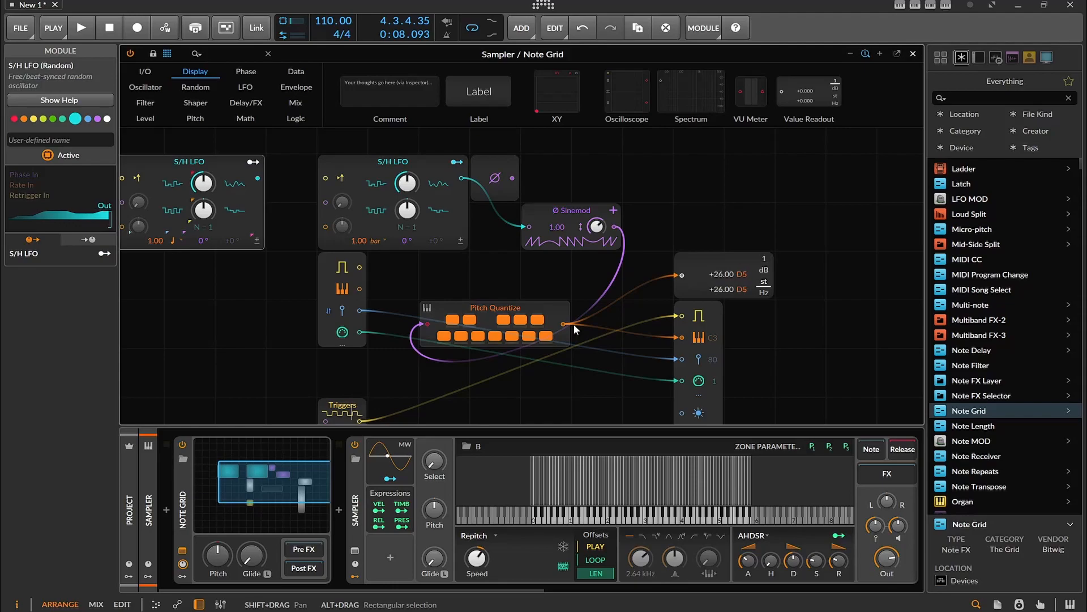
pyautogui.moveTo(591, 231); pyautogui.dragTo(590, 290)
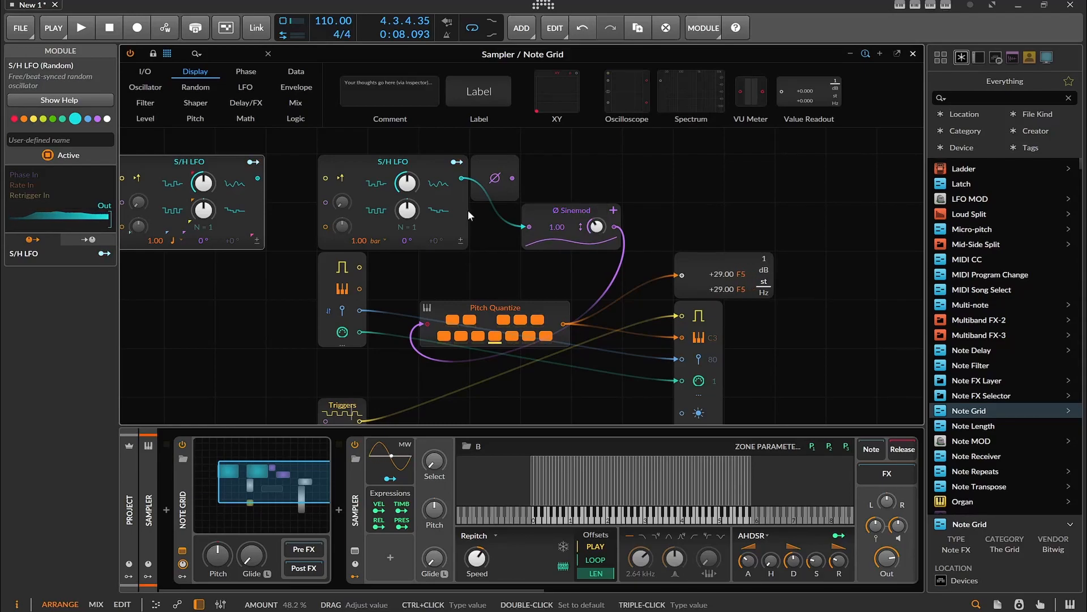
# Step: Set the second S/H LFO's rate to 6.00 bars and its phase to -2°, and turn down its upper waveform-shape knob
pyautogui.moveTo(351, 243); pyautogui.dragTo(351, 241)
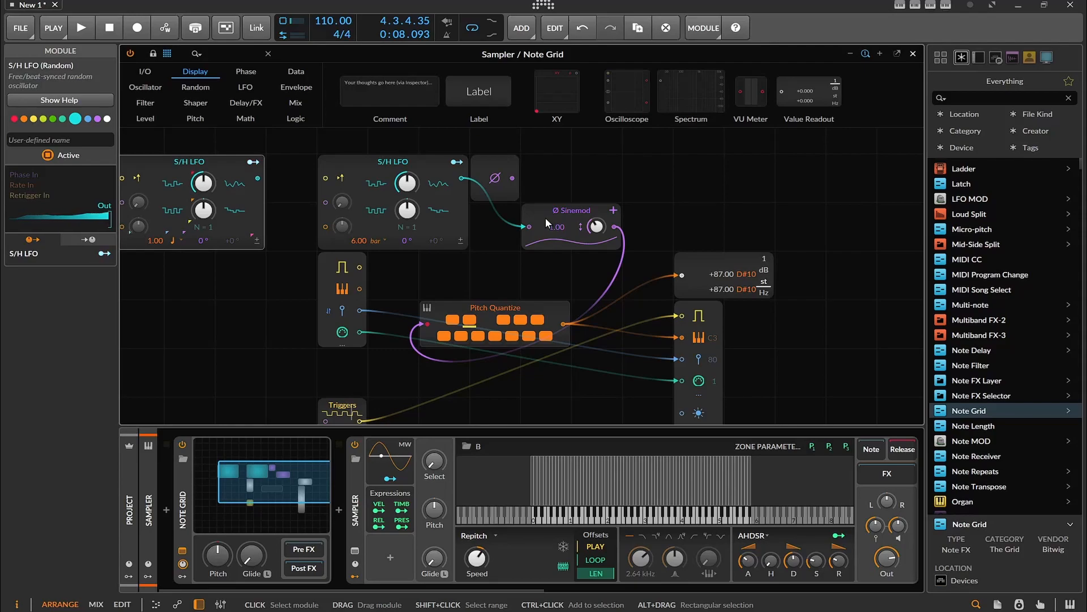
pyautogui.moveTo(405, 240); pyautogui.dragTo(405, 229)
pyautogui.moveTo(403, 241); pyautogui.dragTo(404, 251)
pyautogui.moveTo(406, 183); pyautogui.dragTo(409, 190)
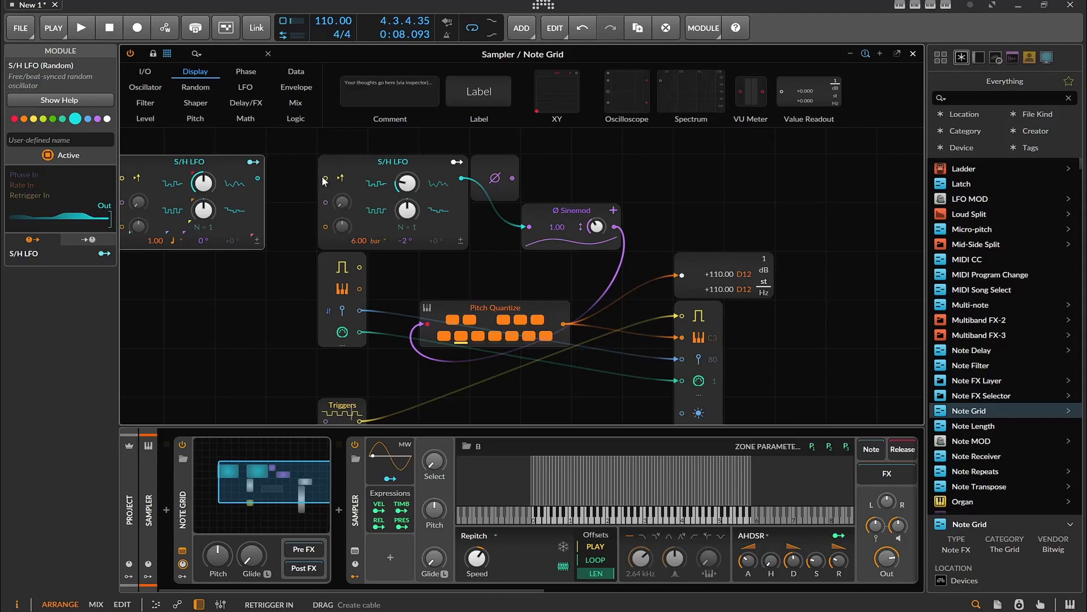
# Step: Insert an Attenuate module after Pitch Quantize, ahead of the note output, and set it to 10.8 %
pyautogui.click(242, 119)
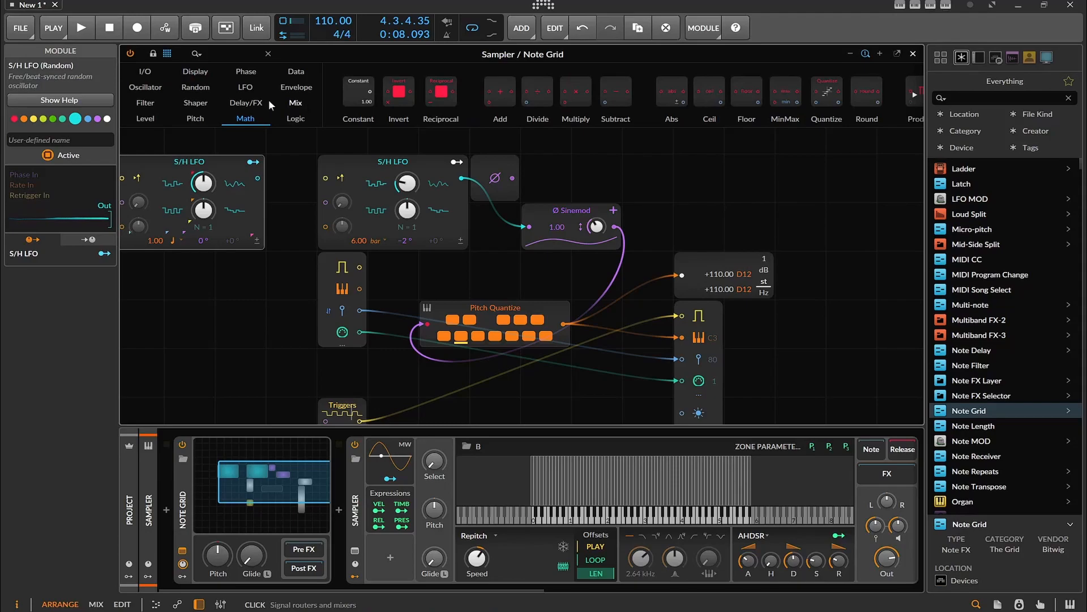
pyautogui.click(164, 119)
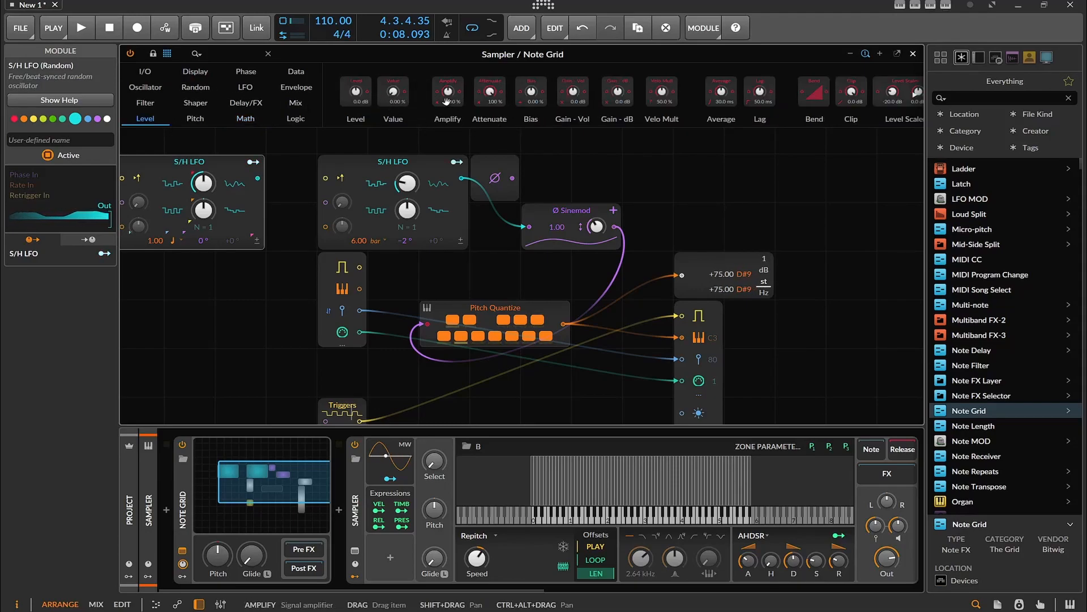
pyautogui.moveTo(490, 92); pyautogui.dragTo(597, 371)
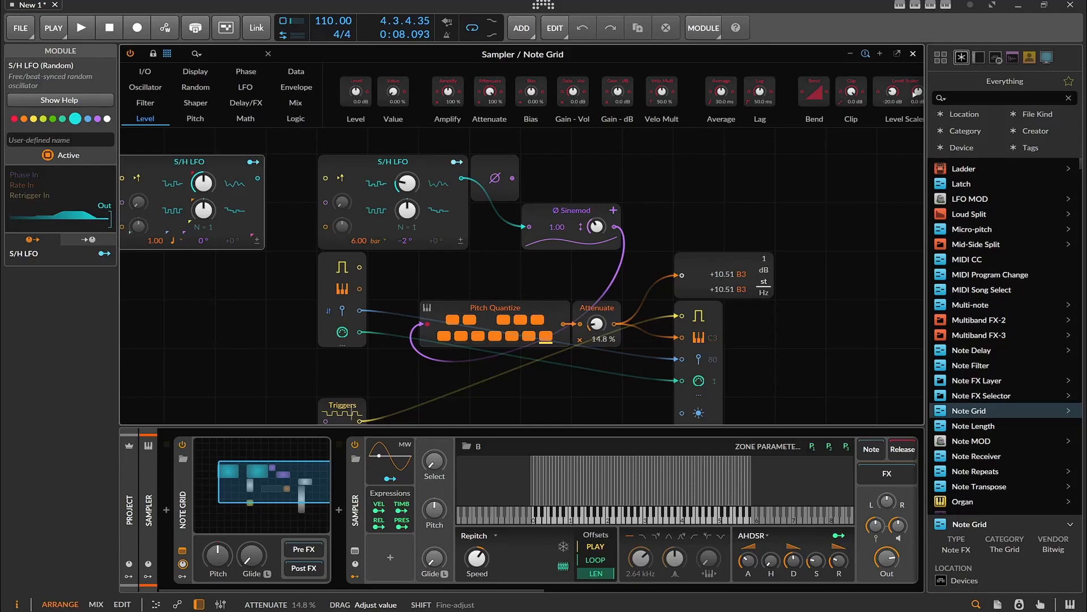
pyautogui.moveTo(597, 374); pyautogui.dragTo(597, 376)
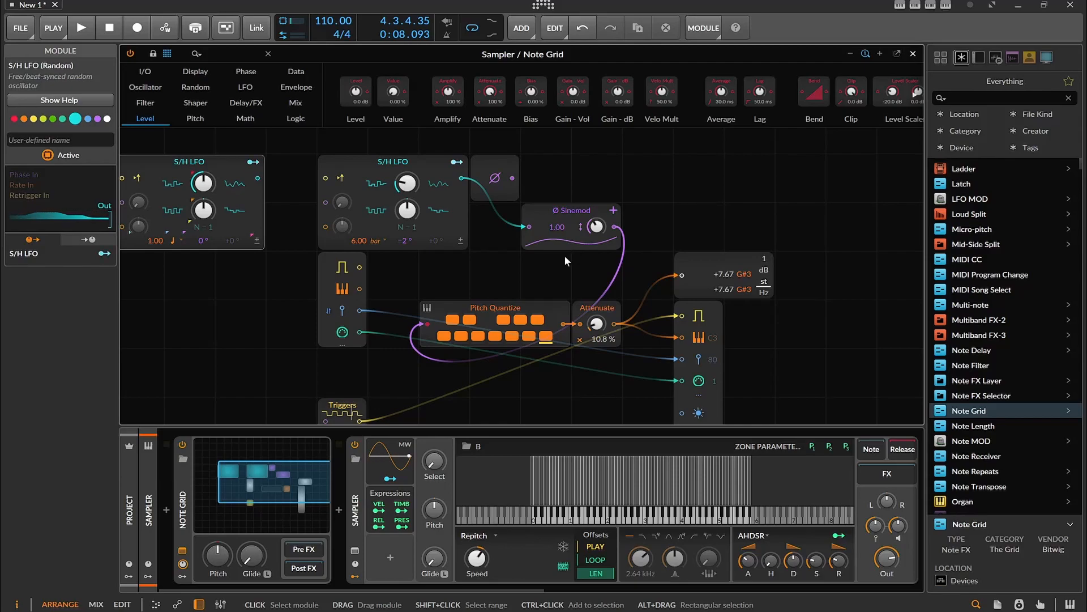
# Step: Space Pitch Quantize away from Attenuate and, with the loop playing, reduce the second S/H LFO's rate to 1.00 bar
pyautogui.moveTo(353, 242); pyautogui.dragTo(352, 246)
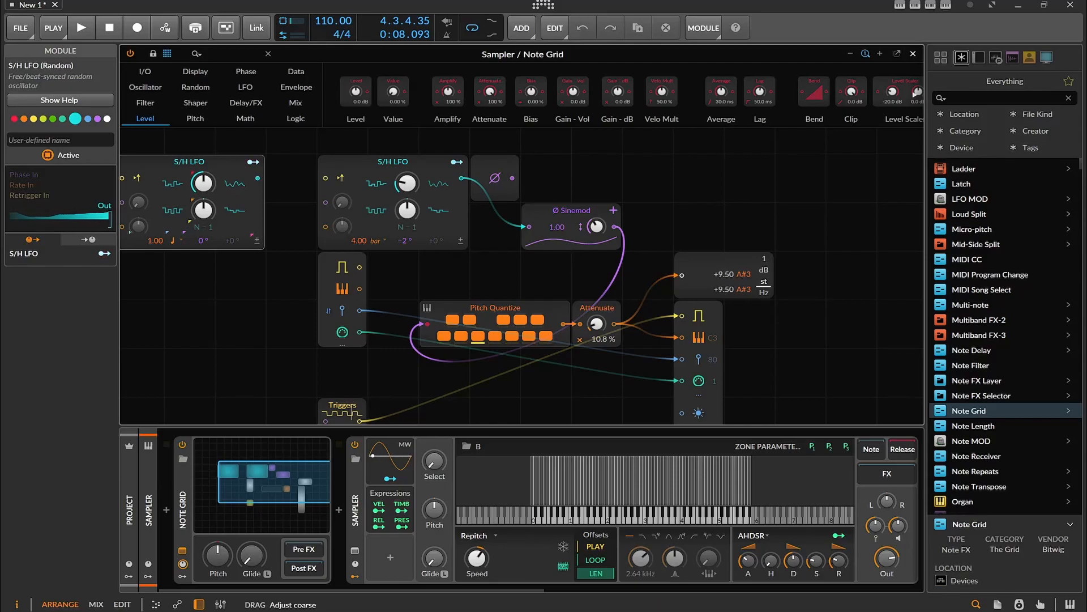
pyautogui.moveTo(359, 241); pyautogui.dragTo(359, 205)
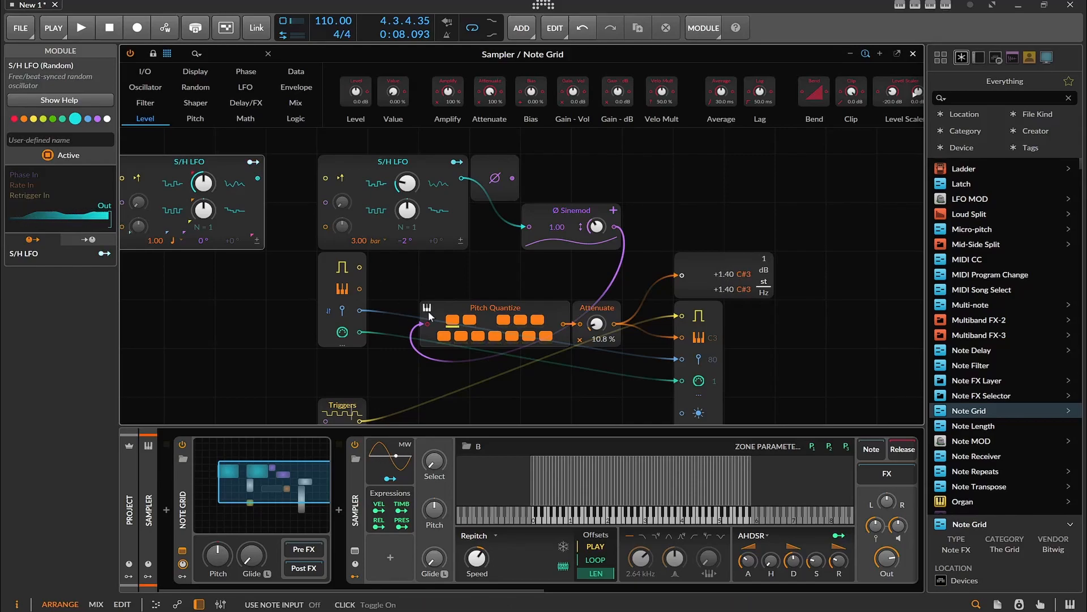
pyautogui.moveTo(436, 308); pyautogui.dragTo(385, 309)
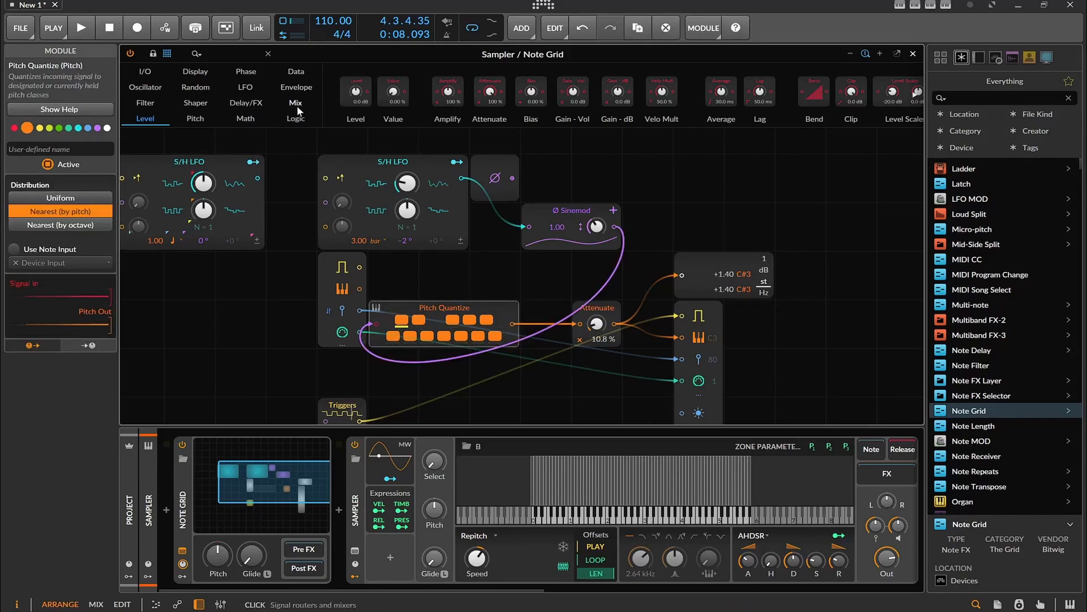
pyautogui.click(91, 28)
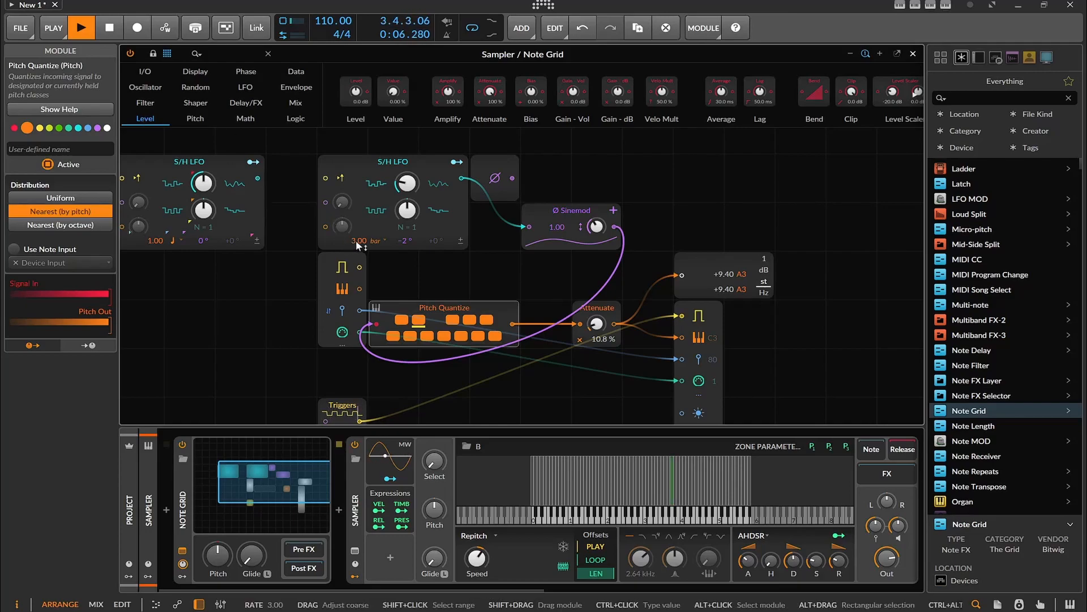
pyautogui.moveTo(355, 240); pyautogui.dragTo(354, 277)
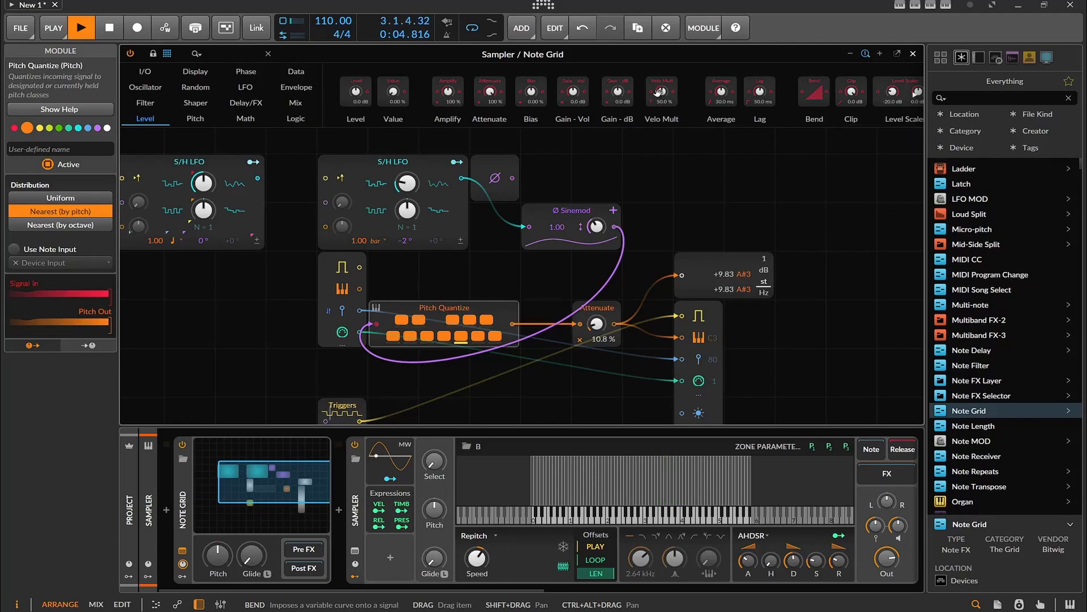
# Step: Insert an Octaver between Pitch Quantize and Attenuate, and modulate its octave shift from the second S/H LFO by -1.48
pyautogui.click(199, 117)
pyautogui.moveTo(412, 93); pyautogui.dragTo(514, 331)
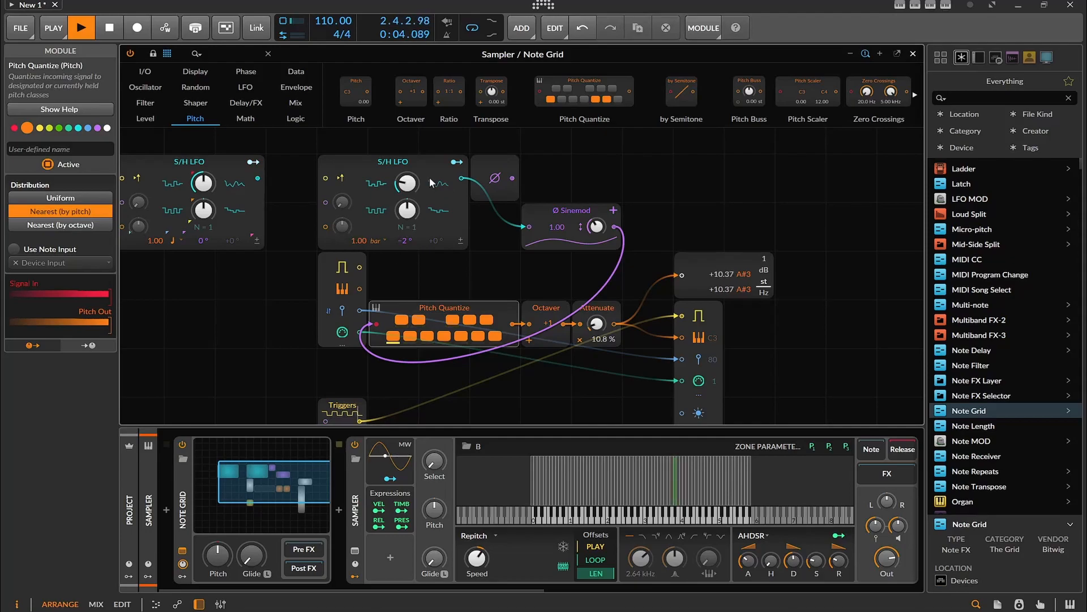
pyautogui.moveTo(456, 165); pyautogui.dragTo(547, 323)
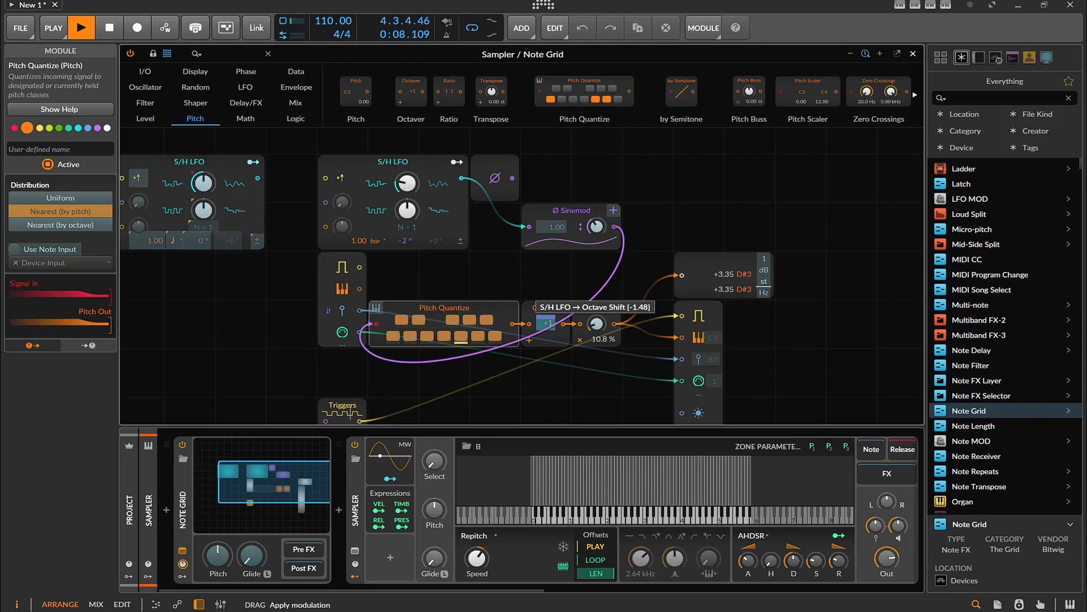
pyautogui.moveTo(548, 323); pyautogui.dragTo(508, 250)
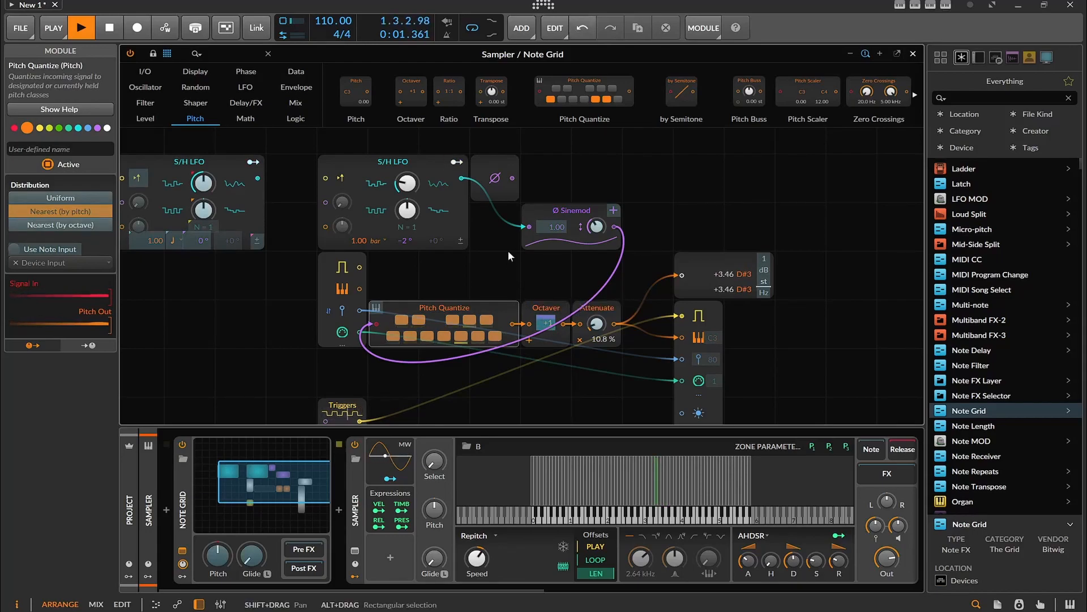
# Step: Deepen the second S/H LFO's modulation of the Octaver's octave shift to -4.48 while listening
pyautogui.moveTo(456, 162); pyautogui.dragTo(547, 323)
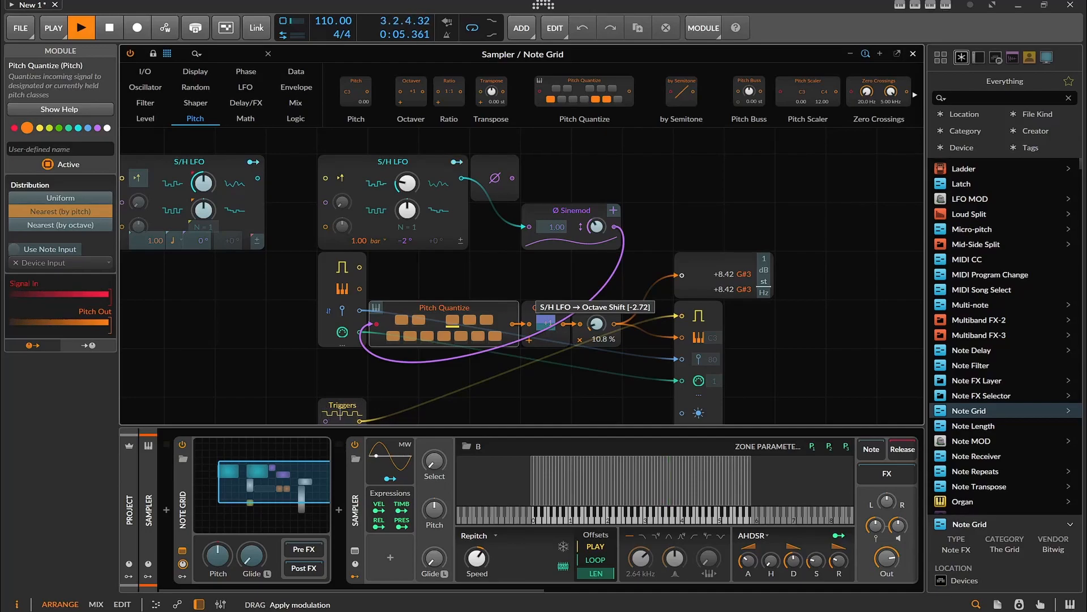
pyautogui.moveTo(547, 323); pyautogui.dragTo(447, 251)
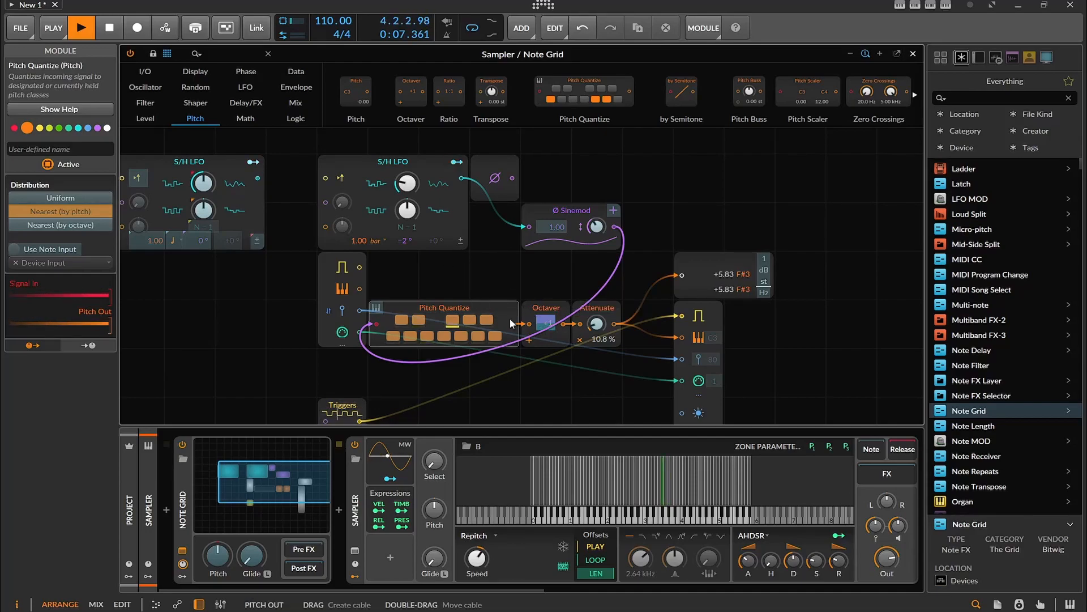
pyautogui.click(534, 342)
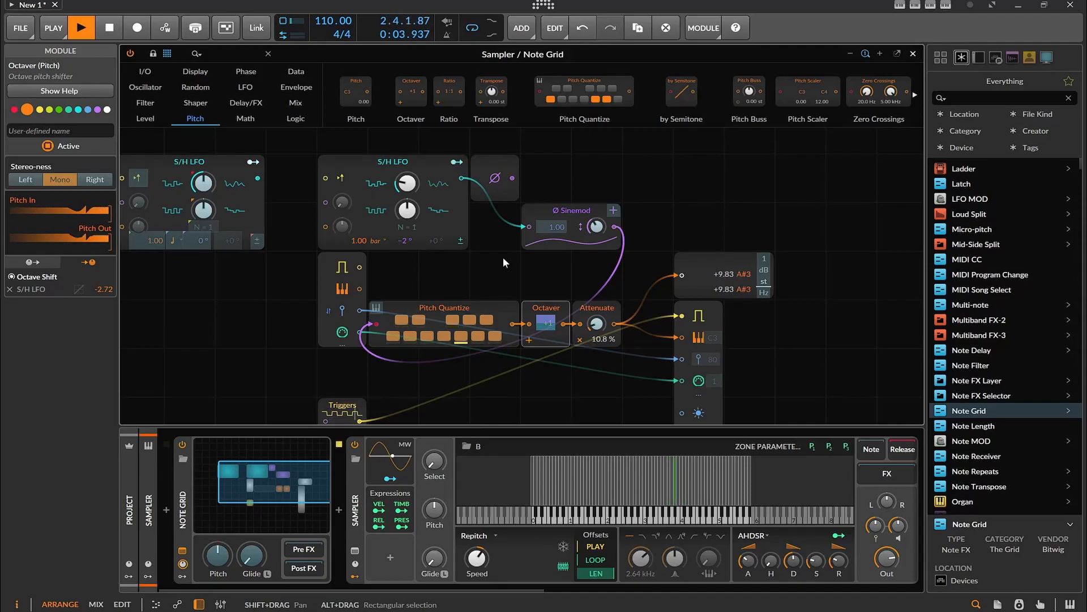
pyautogui.moveTo(546, 323); pyautogui.dragTo(546, 331)
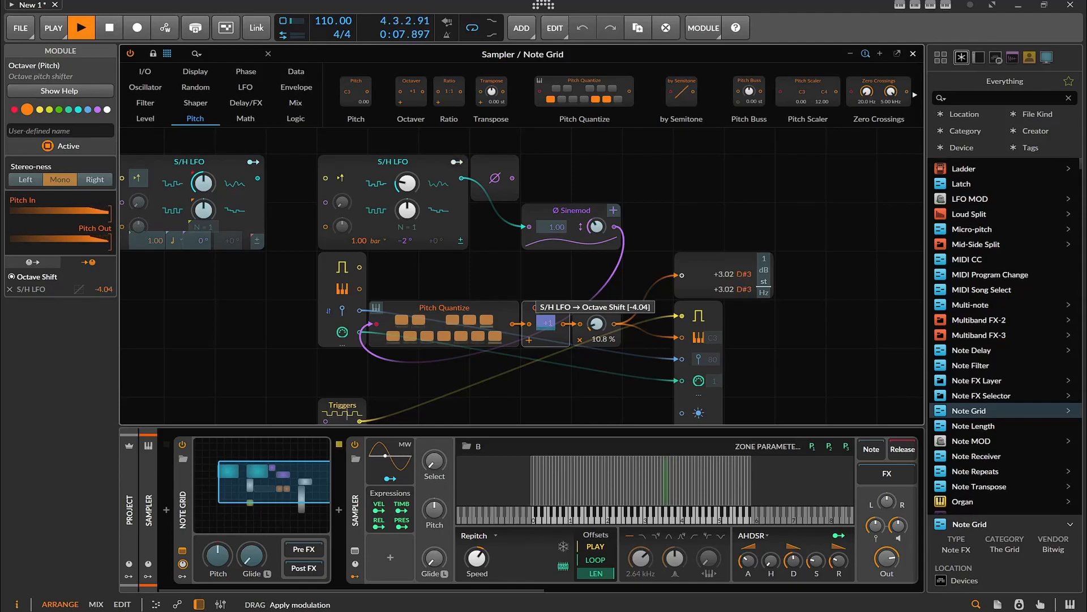
pyautogui.moveTo(546, 323); pyautogui.dragTo(546, 324)
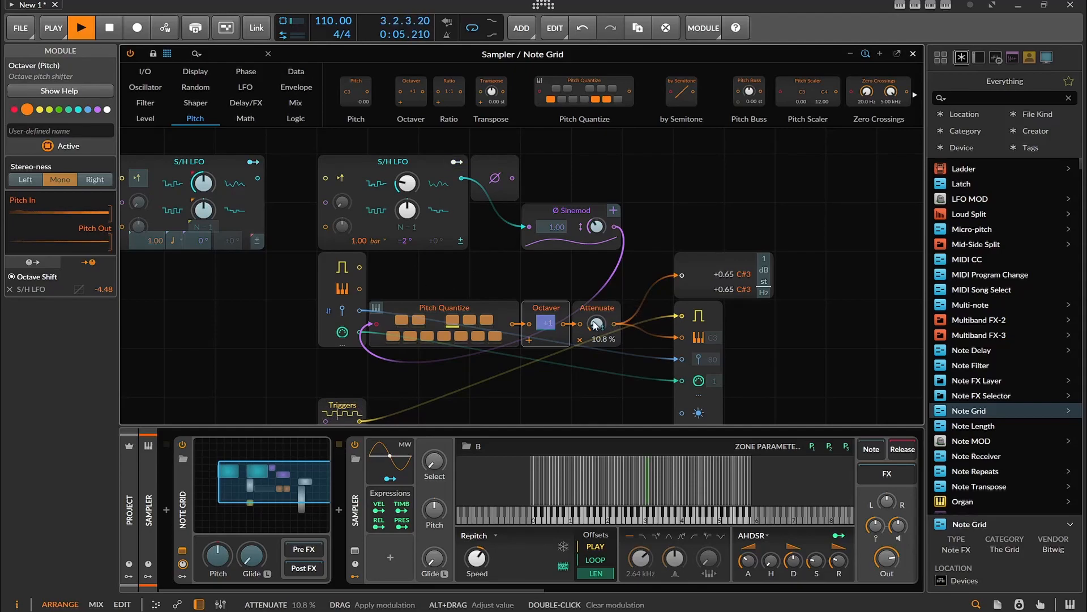
# Step: Place the Octaver after Attenuate and set the second S/H LFO's modulation of its octave shift to 1.680 while listening
pyautogui.moveTo(534, 313); pyautogui.dragTo(629, 322)
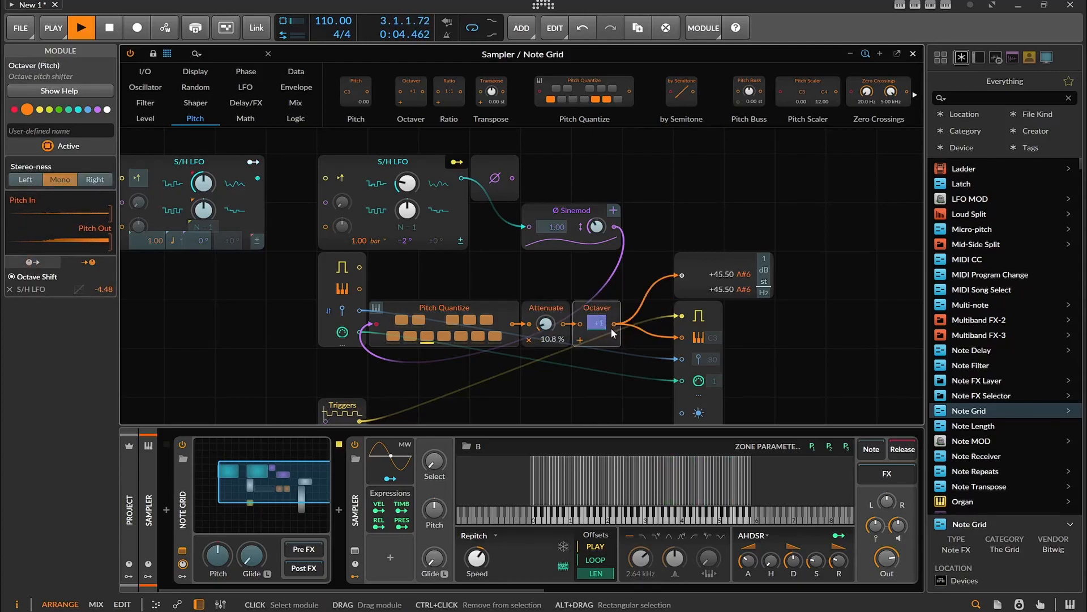
pyautogui.moveTo(607, 328); pyautogui.dragTo(604, 324)
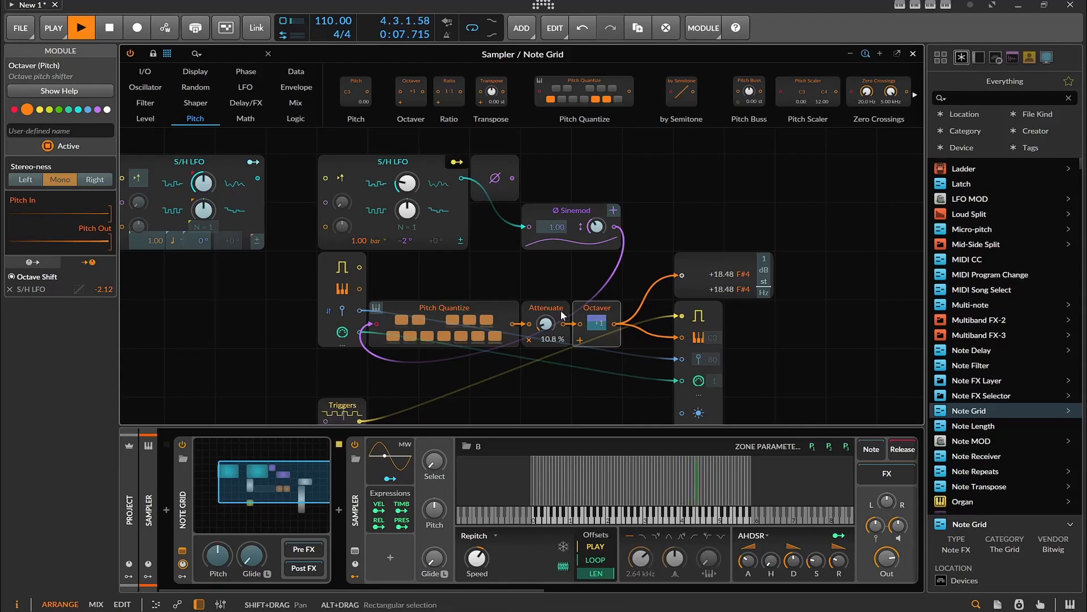
pyautogui.moveTo(594, 323); pyautogui.dragTo(595, 311)
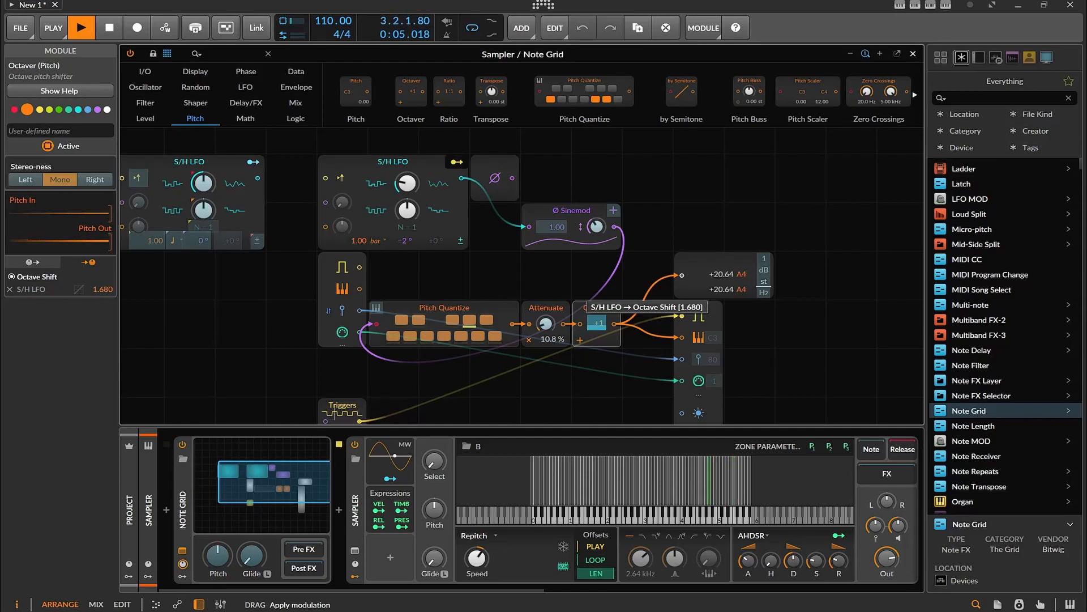
pyautogui.moveTo(595, 323); pyautogui.dragTo(595, 312)
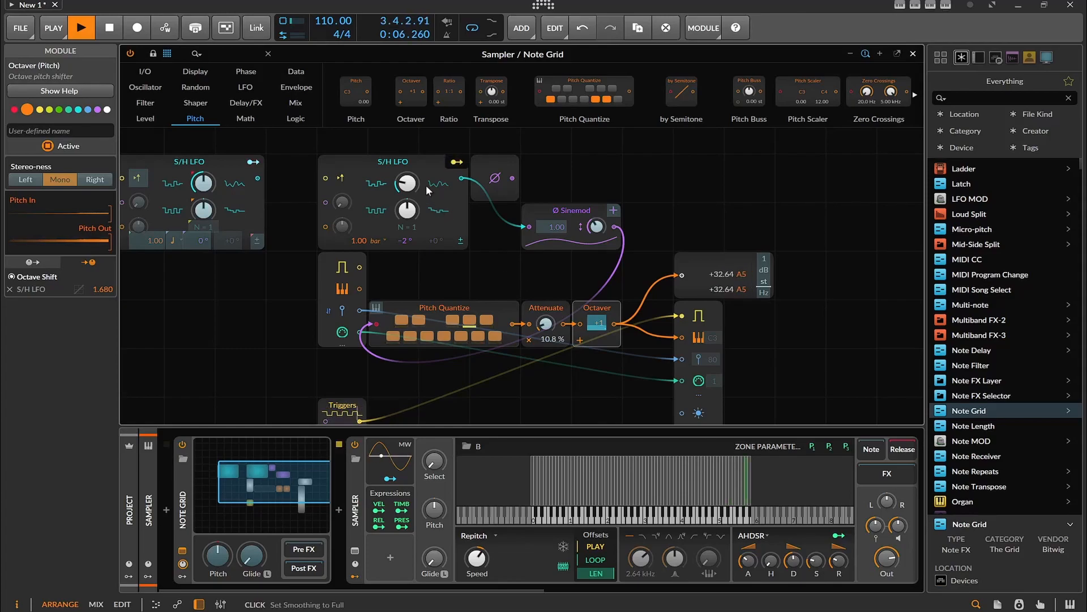
# Step: Set the second S/H LFO's smoothing to 85.2 % and its epoch to N – 3, and close the Note Grid editor
pyautogui.moveTo(407, 184); pyautogui.dragTo(407, 144)
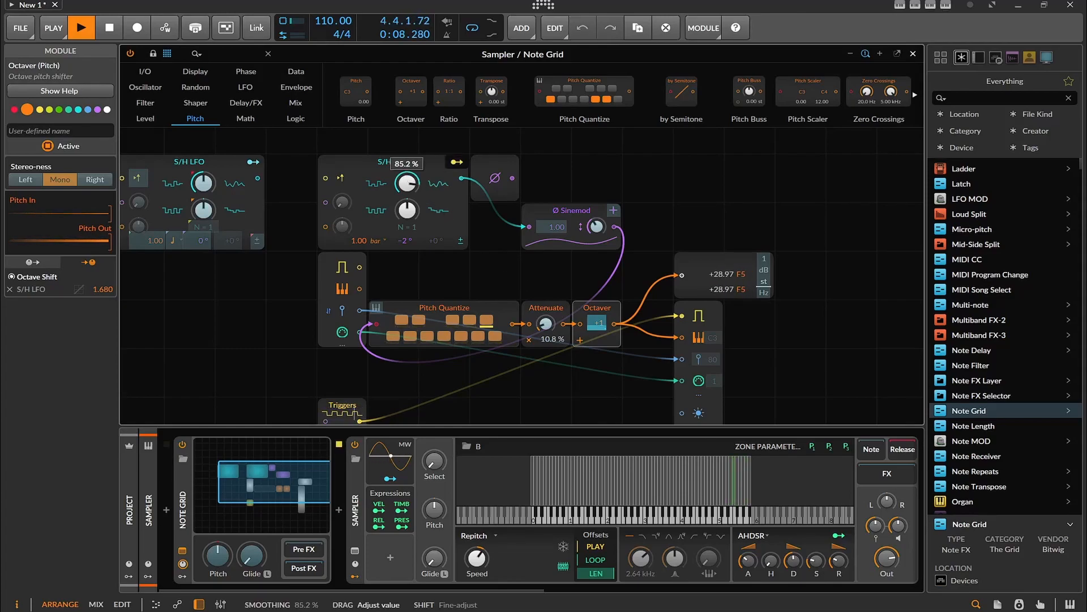
pyautogui.moveTo(408, 182); pyautogui.dragTo(412, 227)
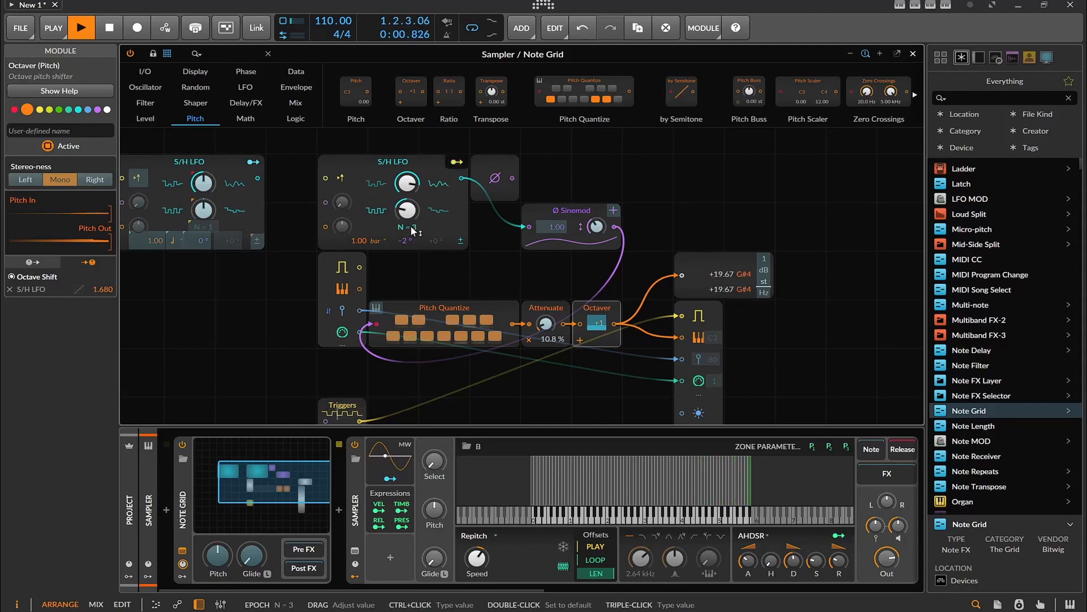
pyautogui.click(911, 55)
# Step: Lower the BM-NEMESIS track's volume slightly and insert a Compressor+ on the Master track
pyautogui.moveTo(210, 146); pyautogui.dragTo(202, 147)
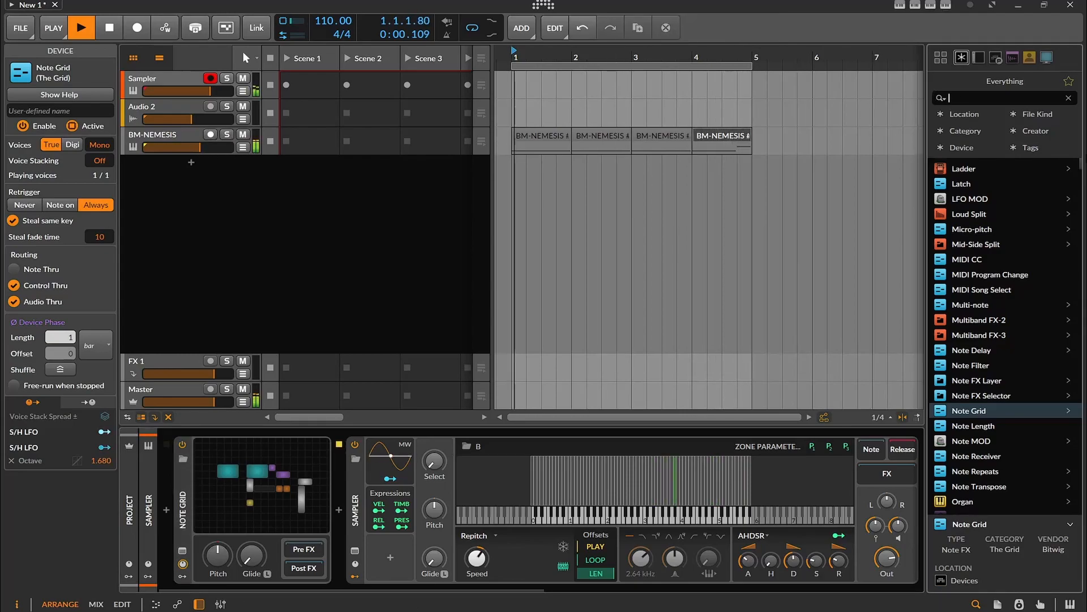
pyautogui.scroll(5, 1042, 244)
pyautogui.scroll(10, 1041, 245)
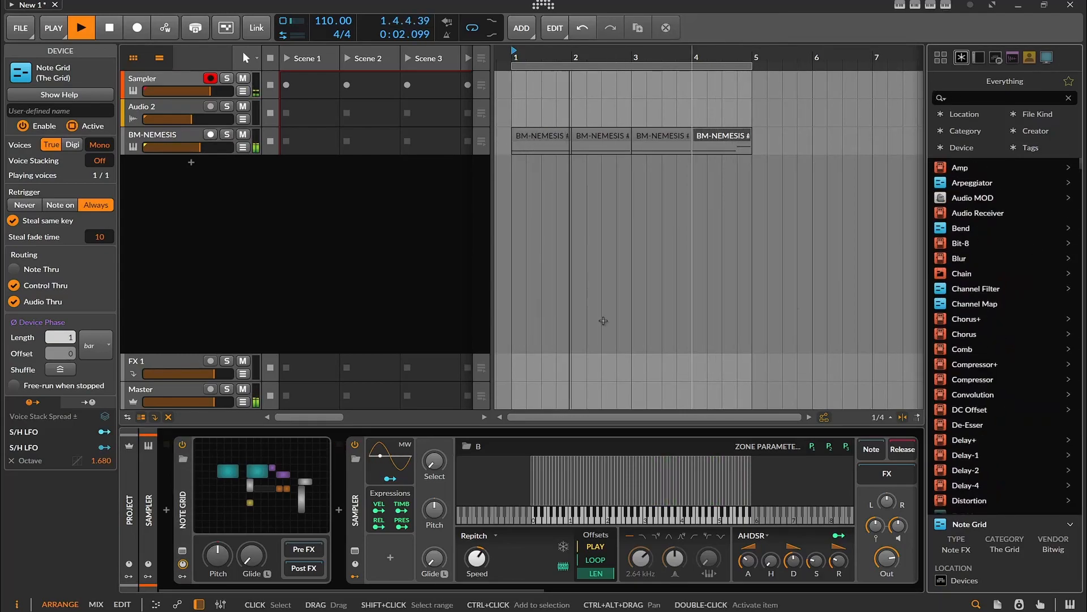
pyautogui.click(166, 391)
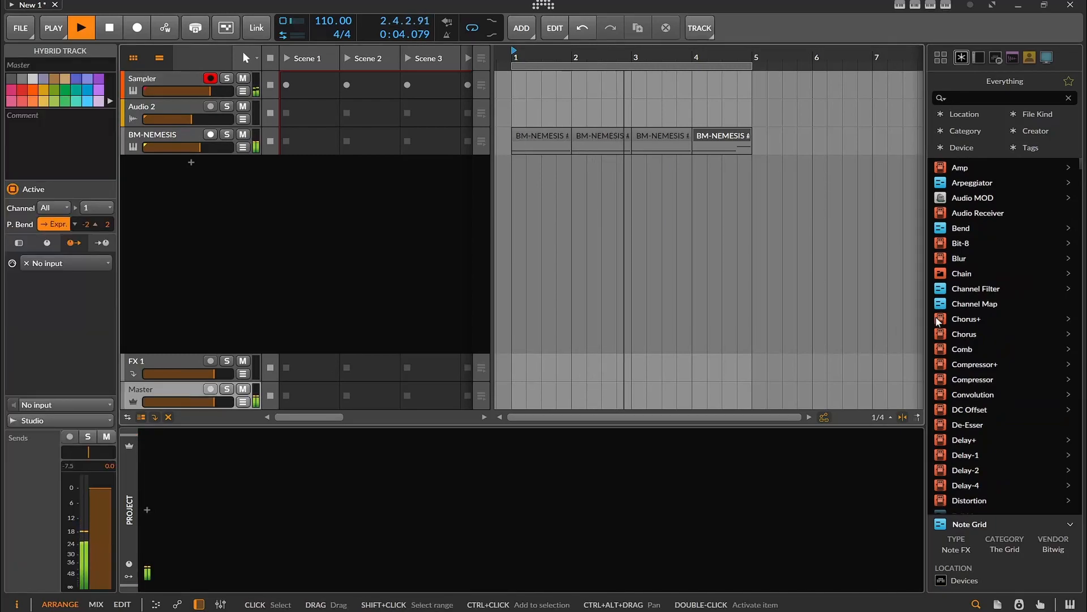
pyautogui.moveTo(974, 364); pyautogui.dragTo(578, 495)
# Step: Raise the input gain of the Master track's Compressor+ and adjust its threshold while the loop plays
pyautogui.moveTo(202, 558); pyautogui.dragTo(201, 528)
pyautogui.moveTo(251, 556); pyautogui.dragTo(290, 538)
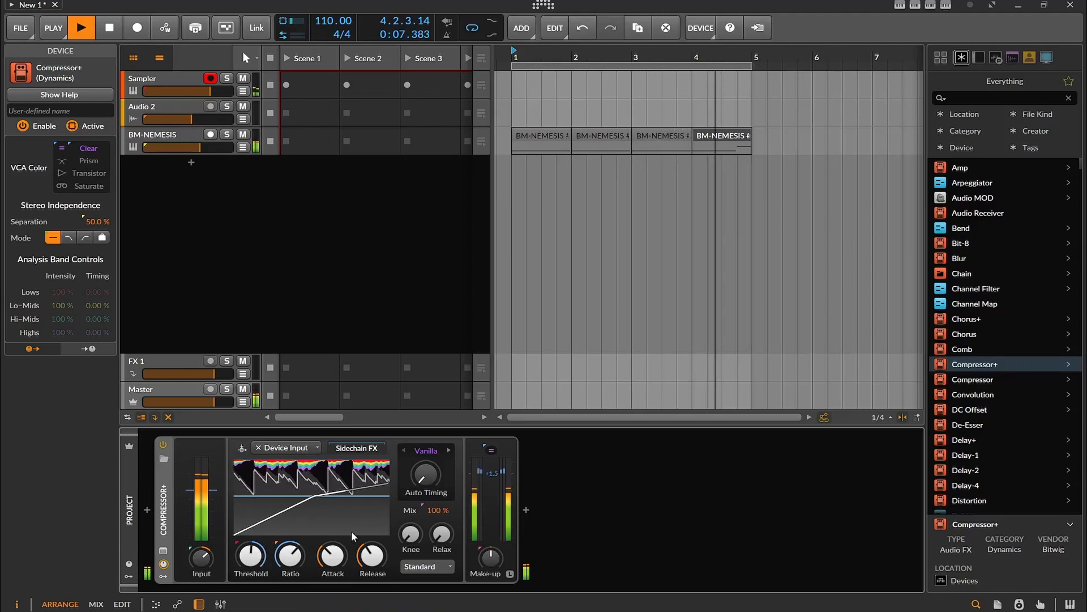
pyautogui.moveTo(201, 557); pyautogui.dragTo(201, 548)
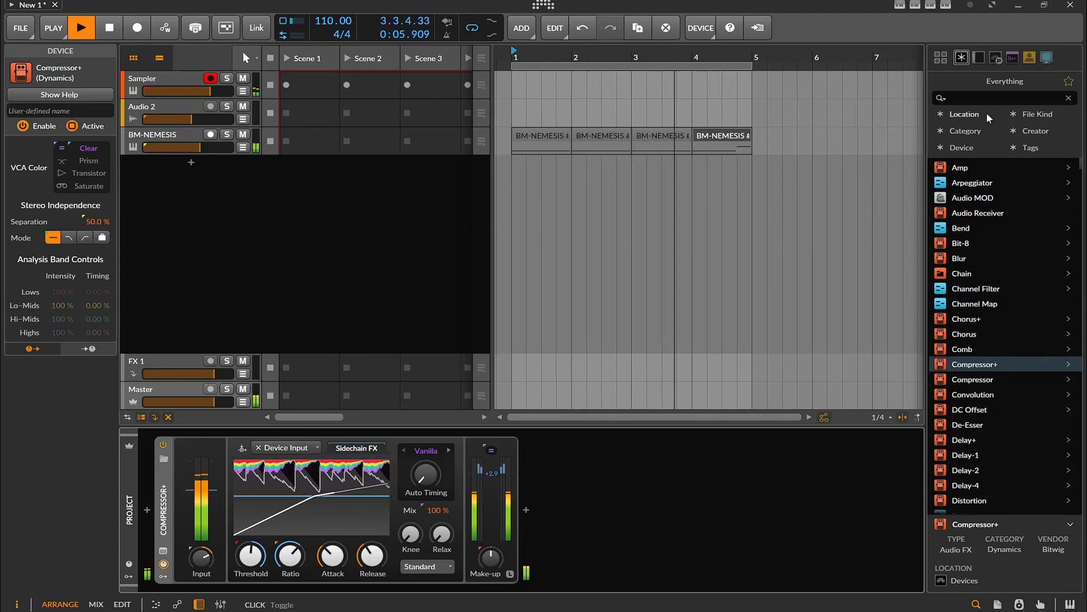
# Step: Add a Peak Limiter after Compressor+ on the Master track, lower its ceiling to about -0.7 dB and raise its input
pyautogui.click(981, 97)
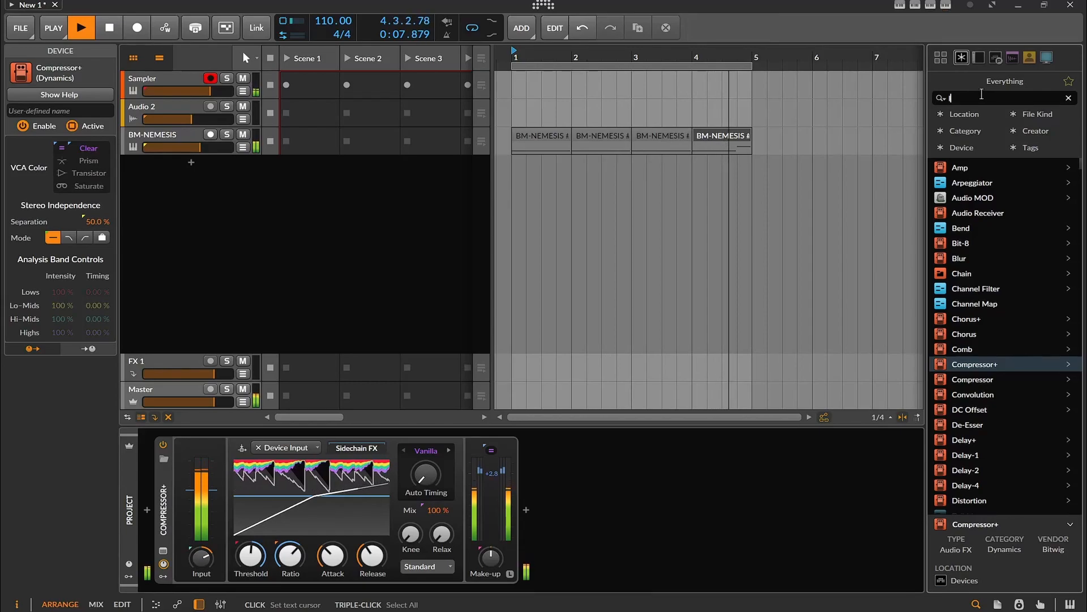
pyautogui.write('lim')
pyautogui.moveTo(973, 168)
pyautogui.mouseDown()
pyautogui.moveTo(906, 255)
pyautogui.moveTo(675, 463)
pyautogui.mouseUp()
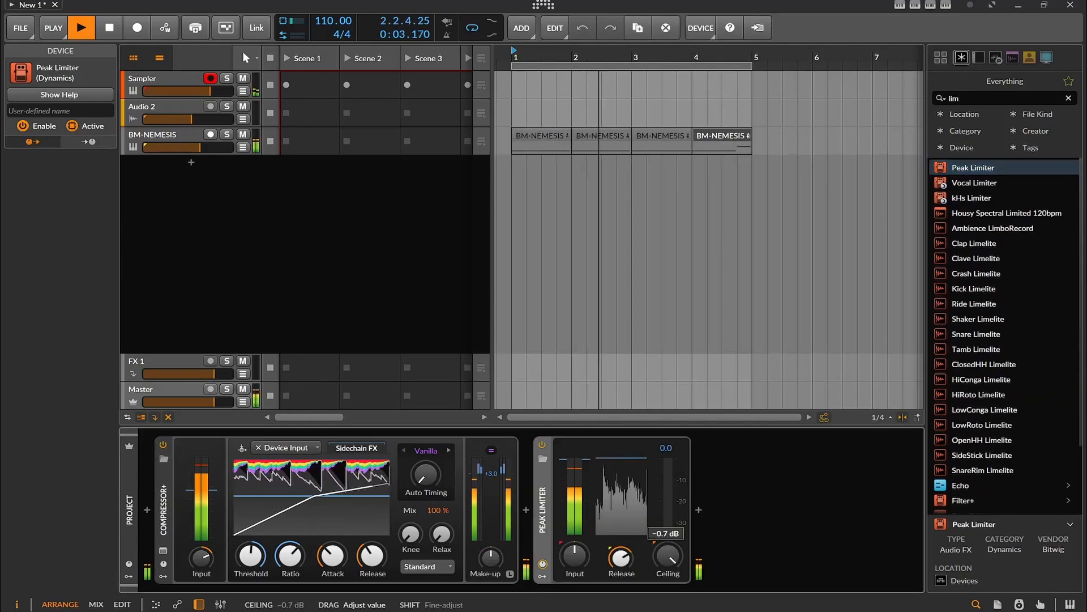
pyautogui.moveTo(668, 555); pyautogui.dragTo(668, 561)
pyautogui.moveTo(574, 558); pyautogui.dragTo(619, 589)
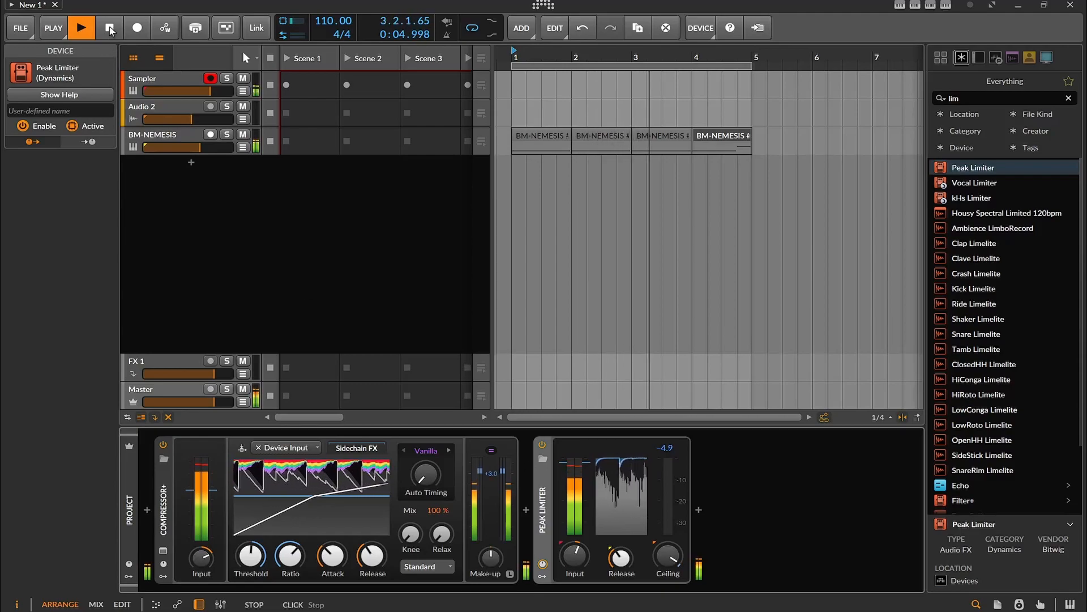
# Step: Mute the BM-NEMESIS track, audition the generative Sampler part on its own, and stop playback
pyautogui.click(243, 135)
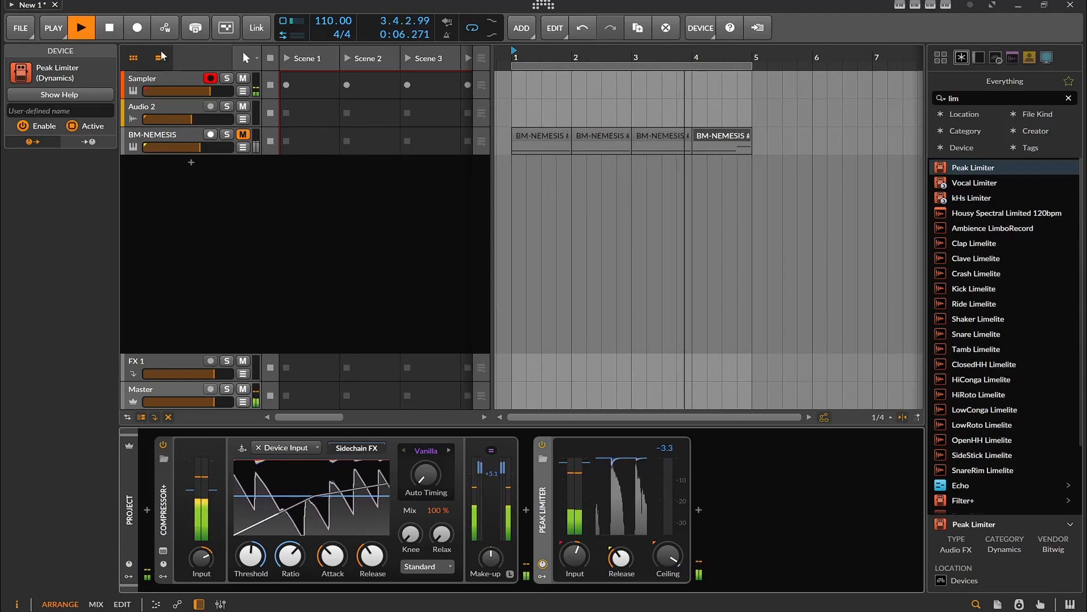
pyautogui.click(110, 27)
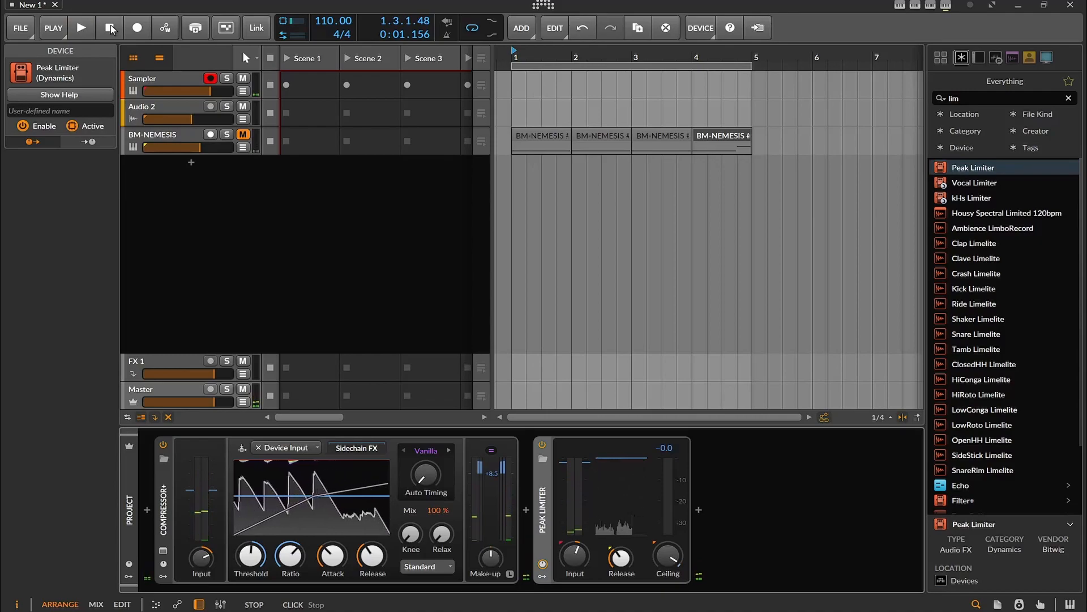
pyautogui.click(82, 27)
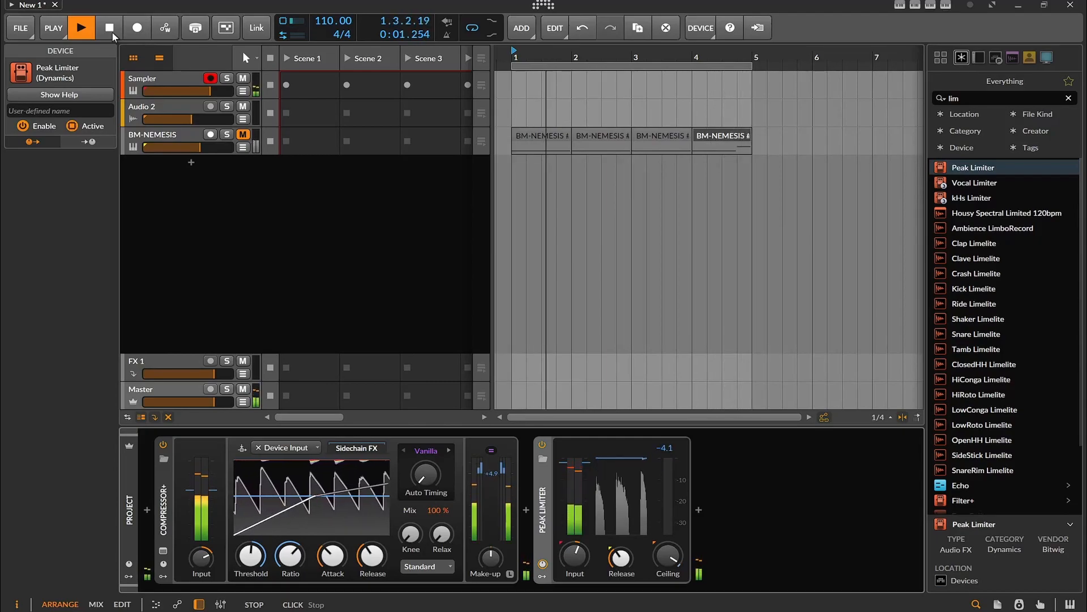
pyautogui.click(111, 31)
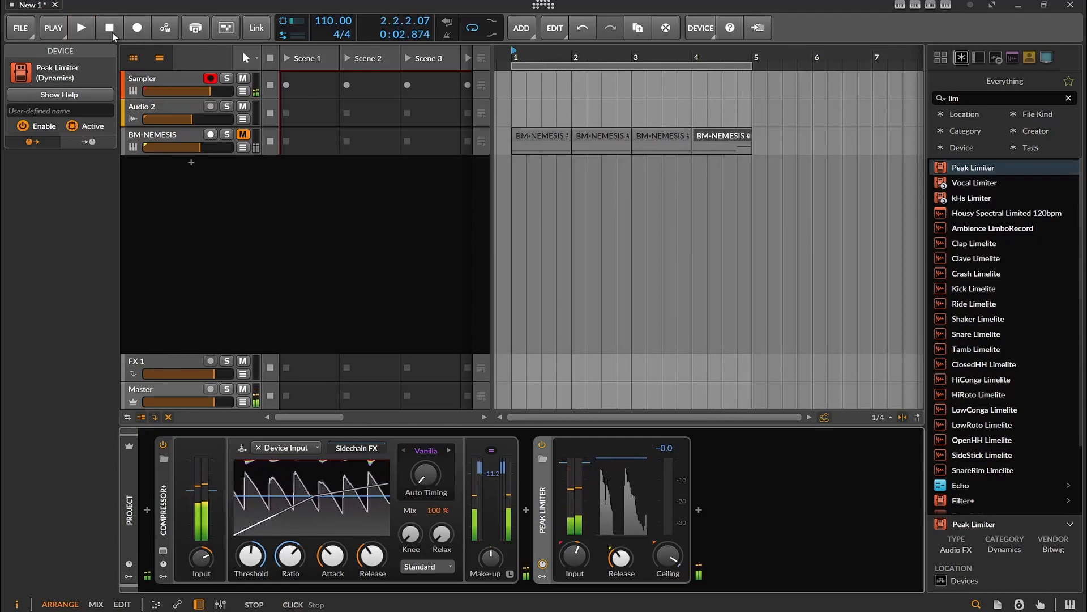
pyautogui.click(162, 77)
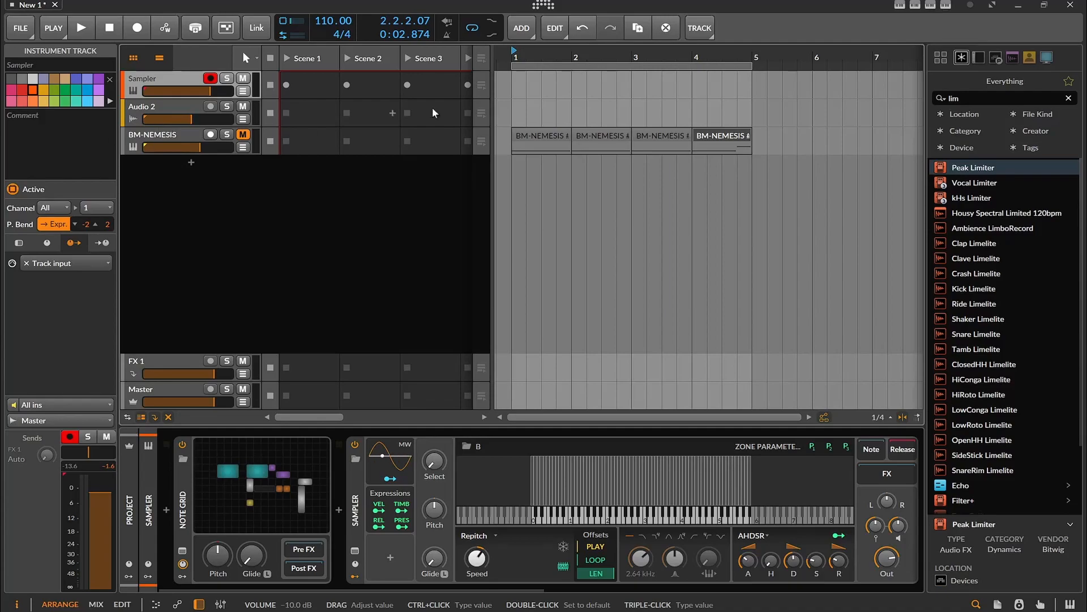
pyautogui.moveTo(976, 100); pyautogui.dragTo(891, 94)
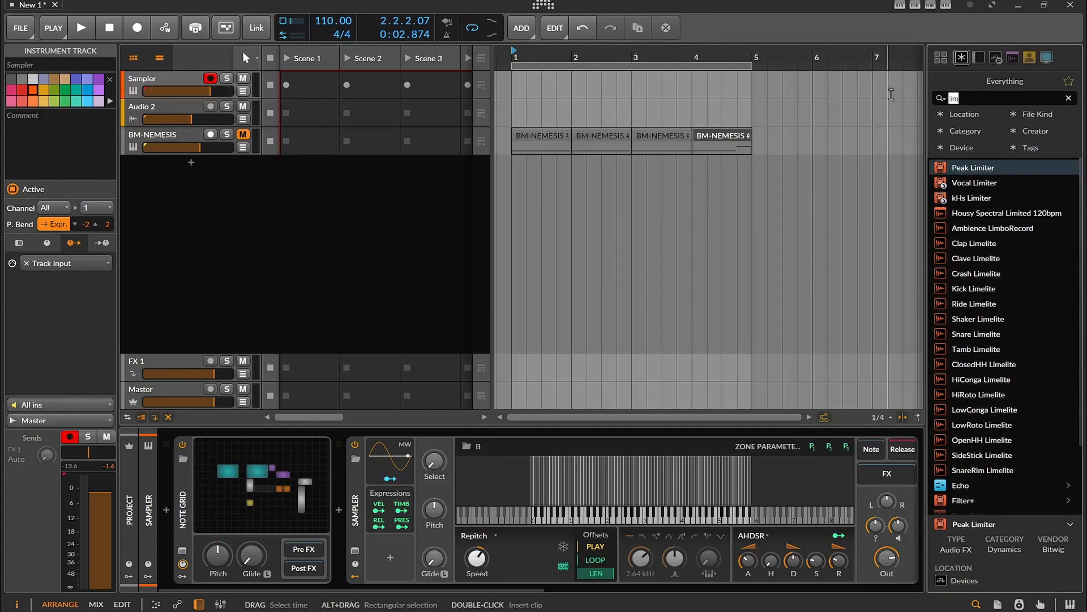
pyautogui.write('au')
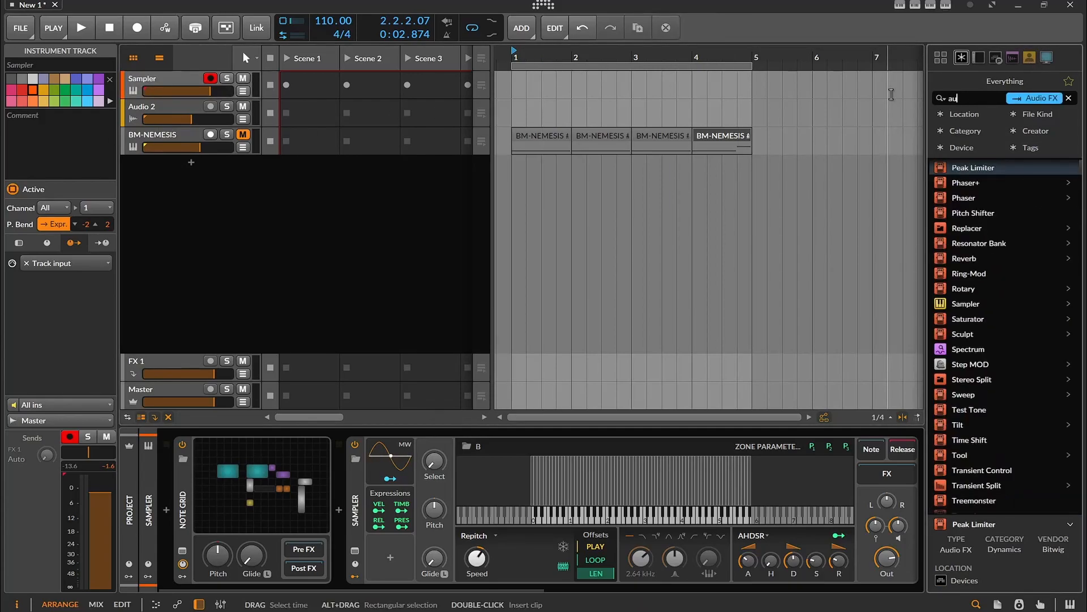
pyautogui.press('BackSpace')
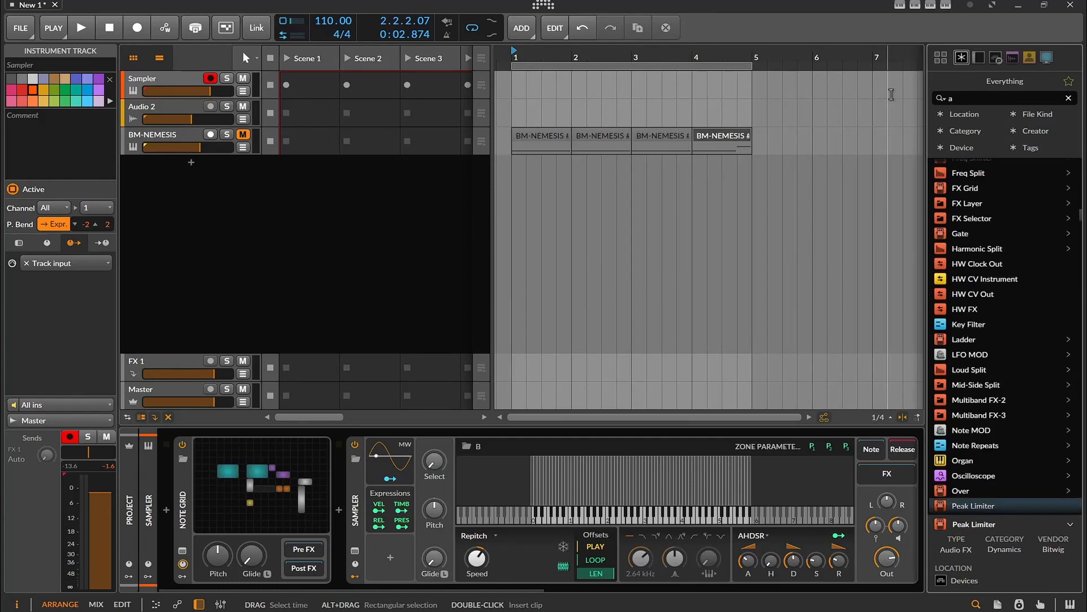
pyautogui.write('ru')
pyautogui.press('BackSpace')
pyautogui.press('BackSpace')
pyautogui.write('ur')
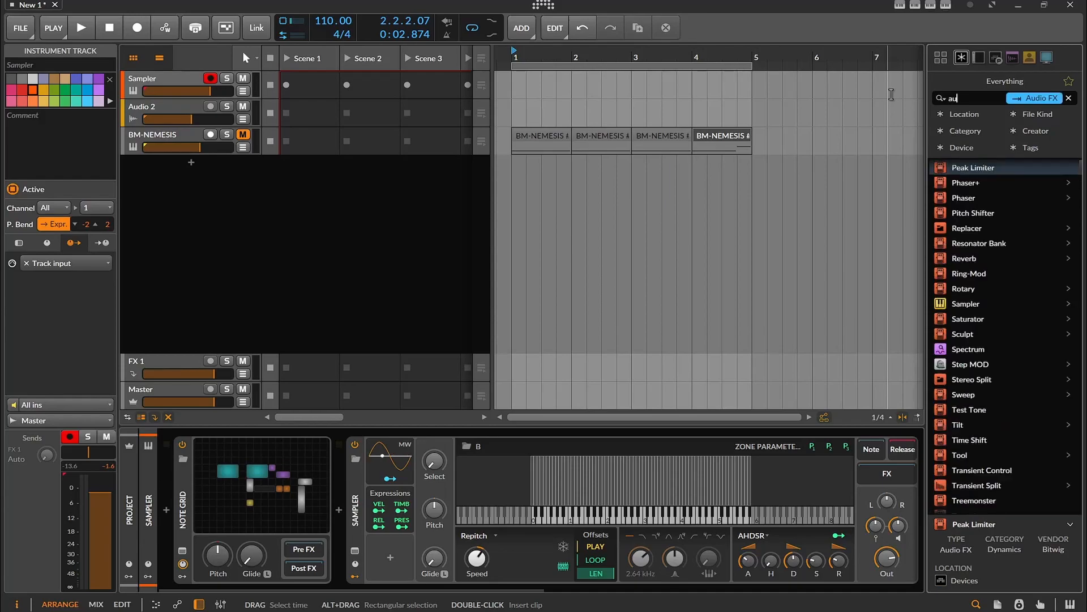
pyautogui.press('BackSpace')
pyautogui.press('BackSpace')
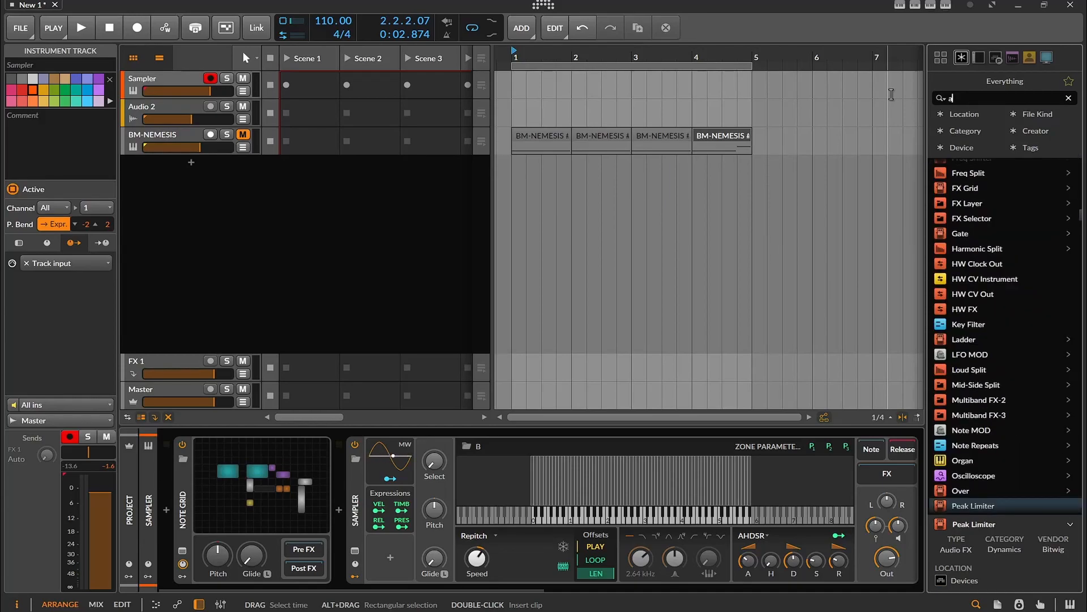
pyautogui.write('tul')
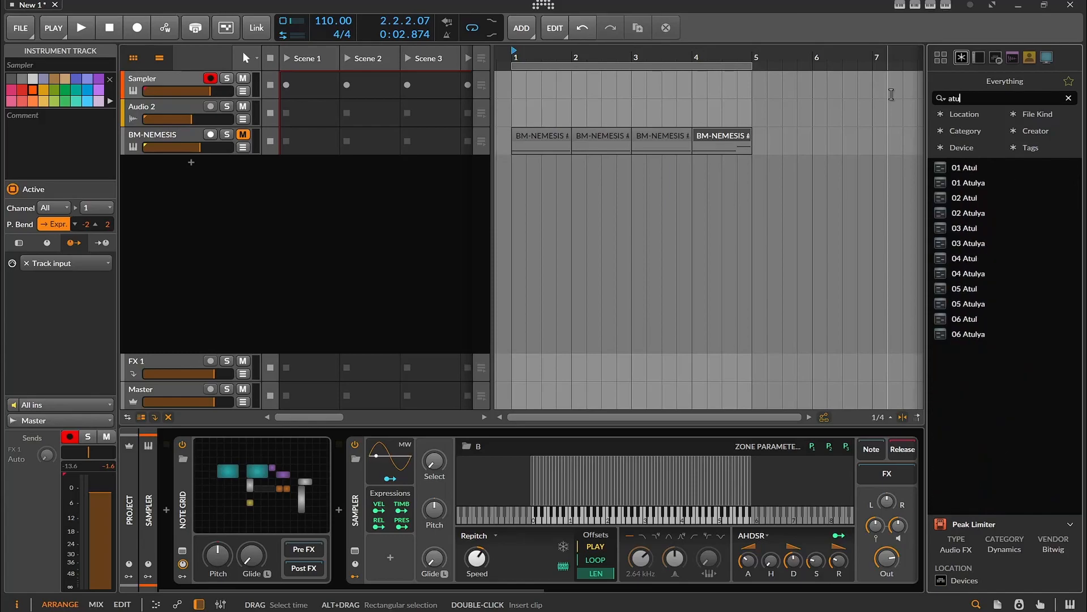
pyautogui.press('BackSpace')
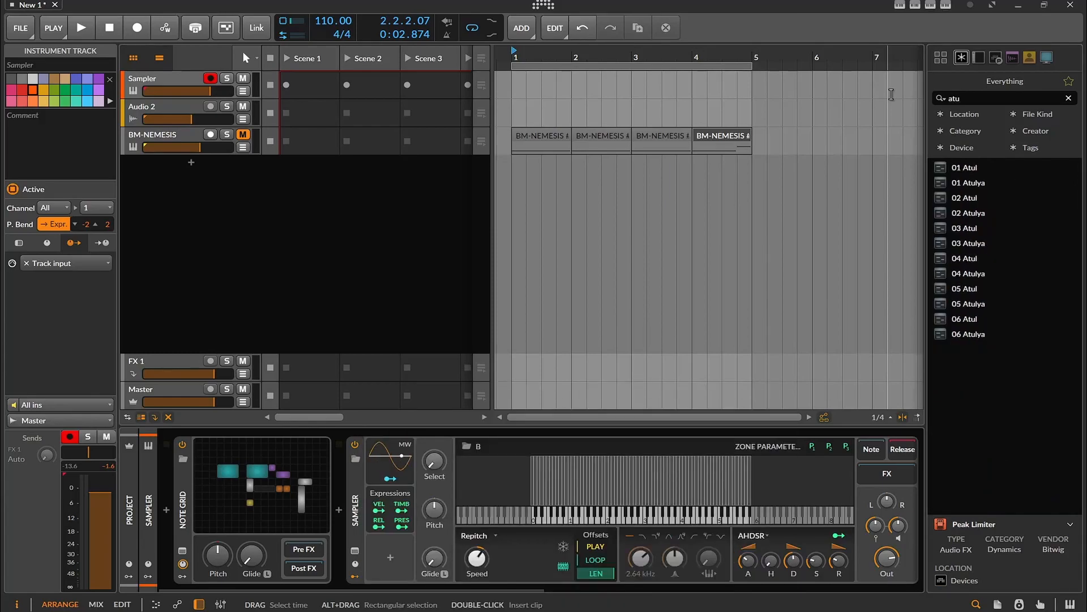
# Step: Search the browser for "artu" and add Augmented STRINGS as a new instrument track below BM-NEMESIS
pyautogui.moveTo(973, 98); pyautogui.dragTo(904, 102)
pyautogui.write('a')
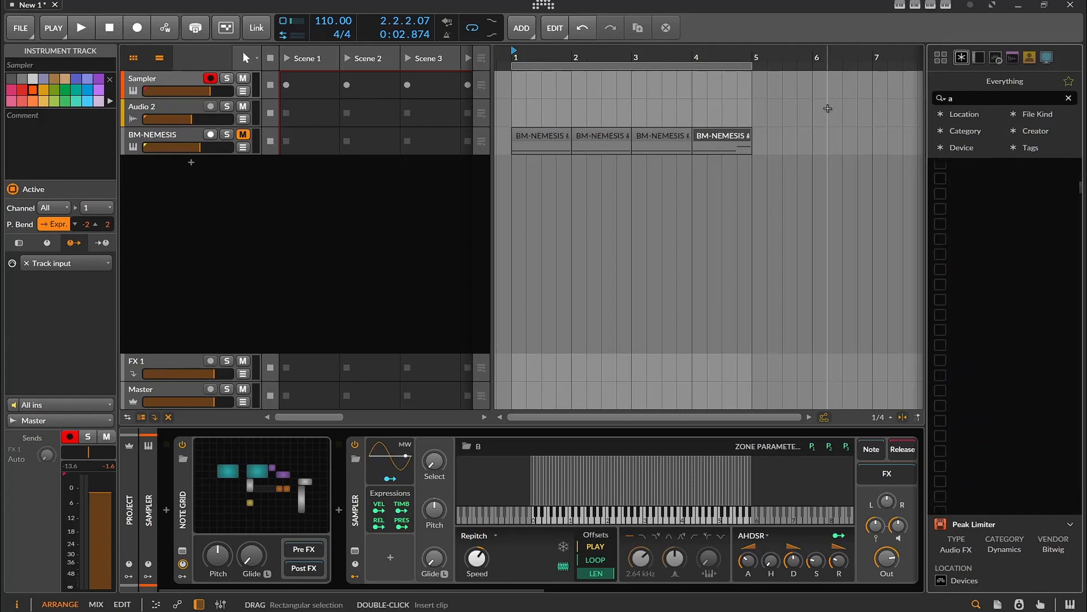
pyautogui.write('rty')
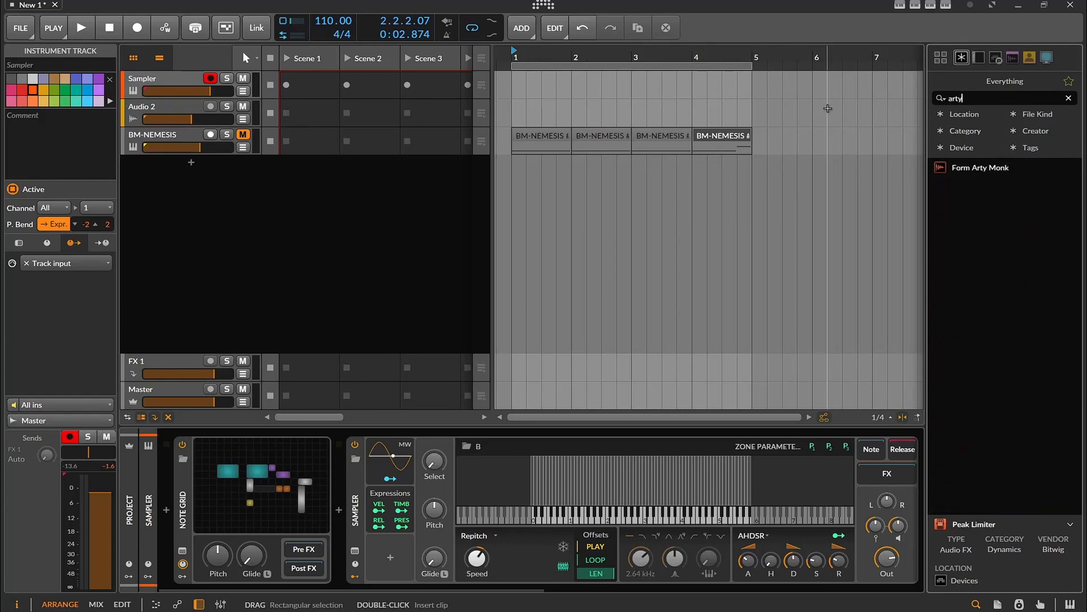
pyautogui.press('BackSpace')
pyautogui.write('u')
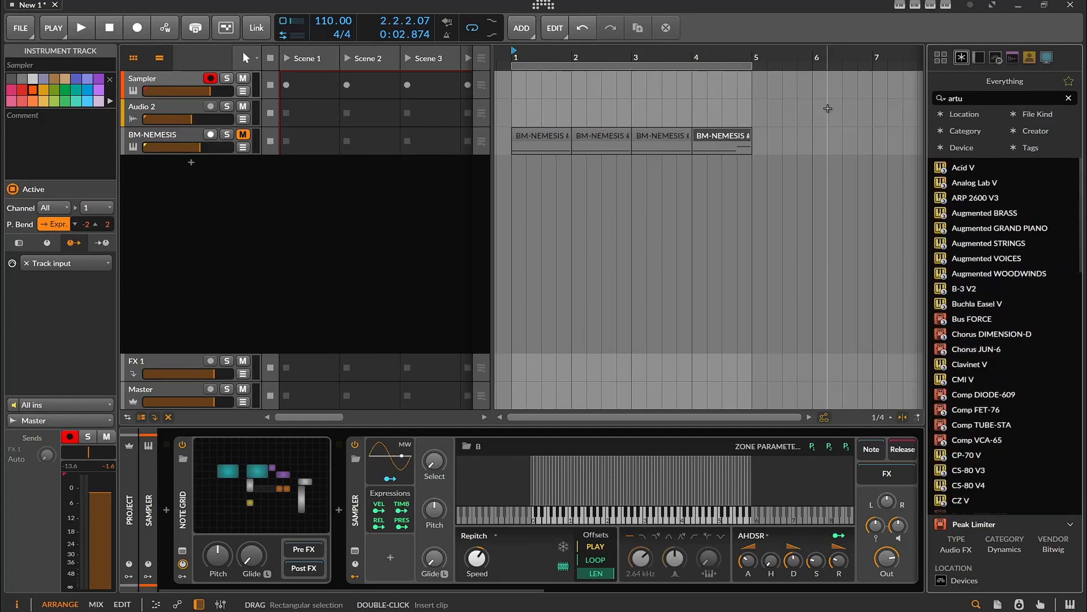
pyautogui.click(996, 244)
pyautogui.moveTo(997, 264); pyautogui.dragTo(227, 161)
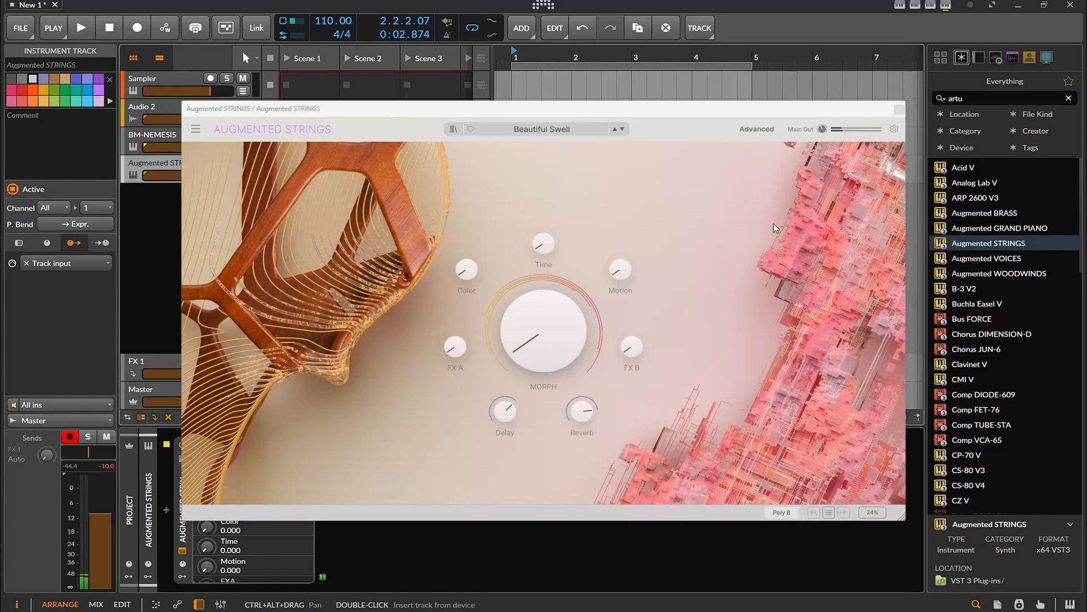
# Step: Play the loop, unmute the BM-NEMESIS track to audition Augmented STRINGS over the beat, and stop playback
pyautogui.click(84, 29)
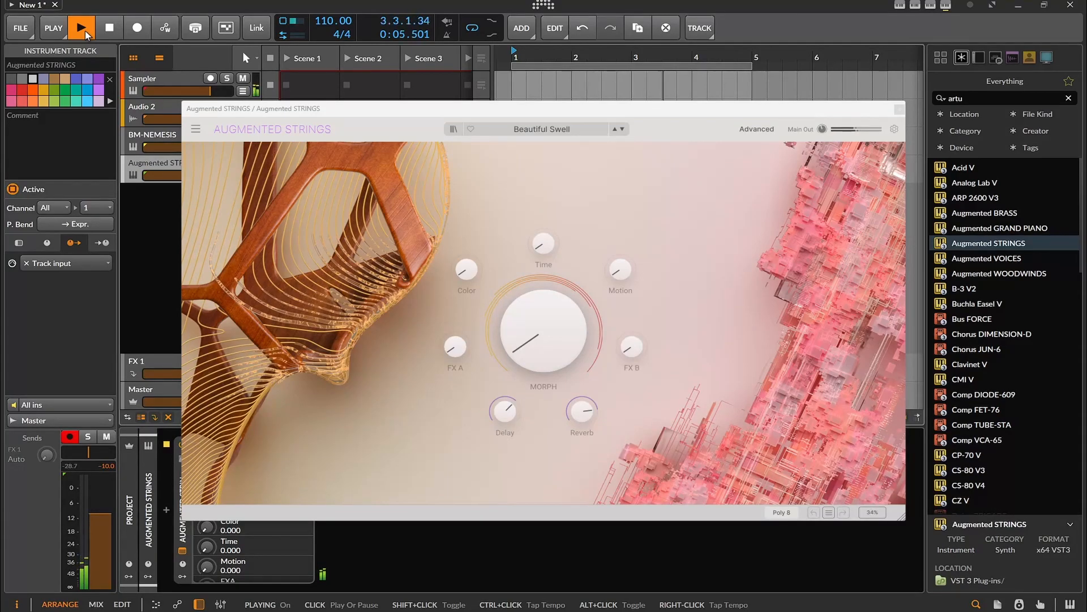
pyautogui.moveTo(239, 109); pyautogui.dragTo(252, 193)
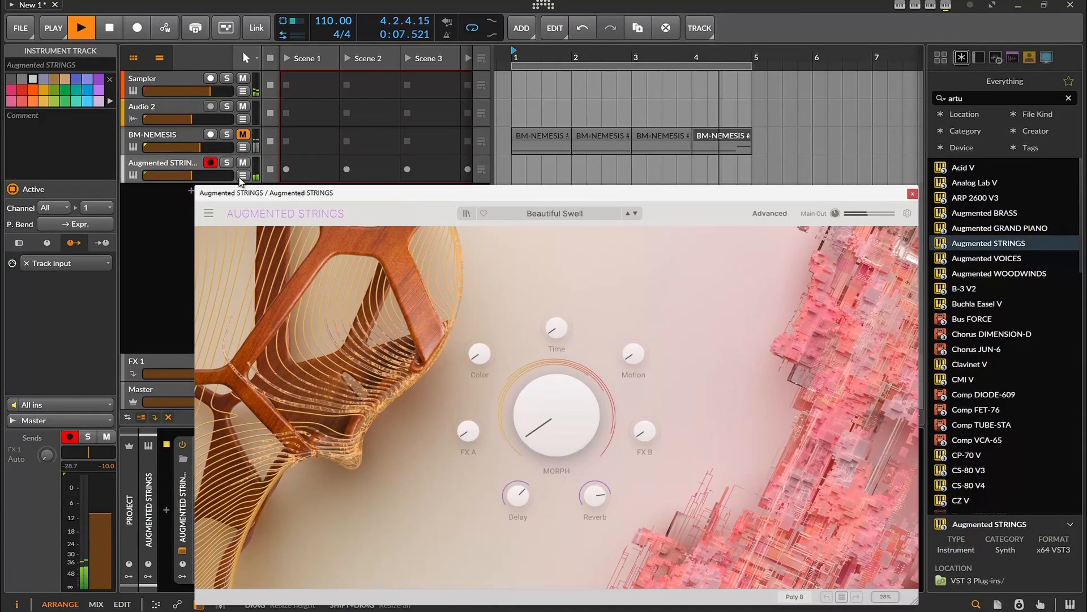
pyautogui.click(245, 163)
pyautogui.click(245, 164)
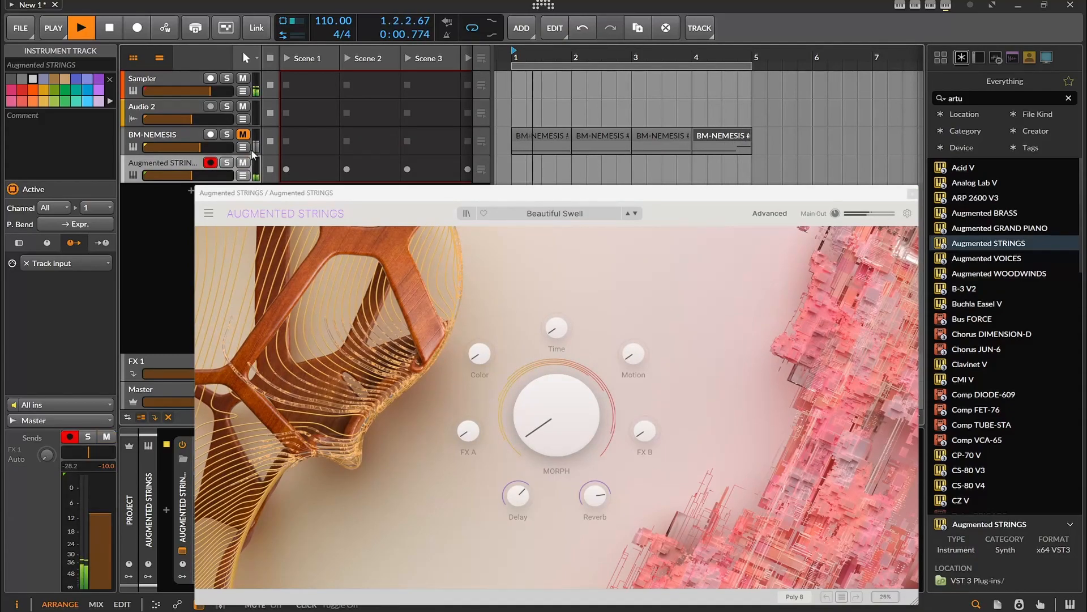
pyautogui.click(243, 135)
pyautogui.moveTo(331, 188); pyautogui.dragTo(297, 160)
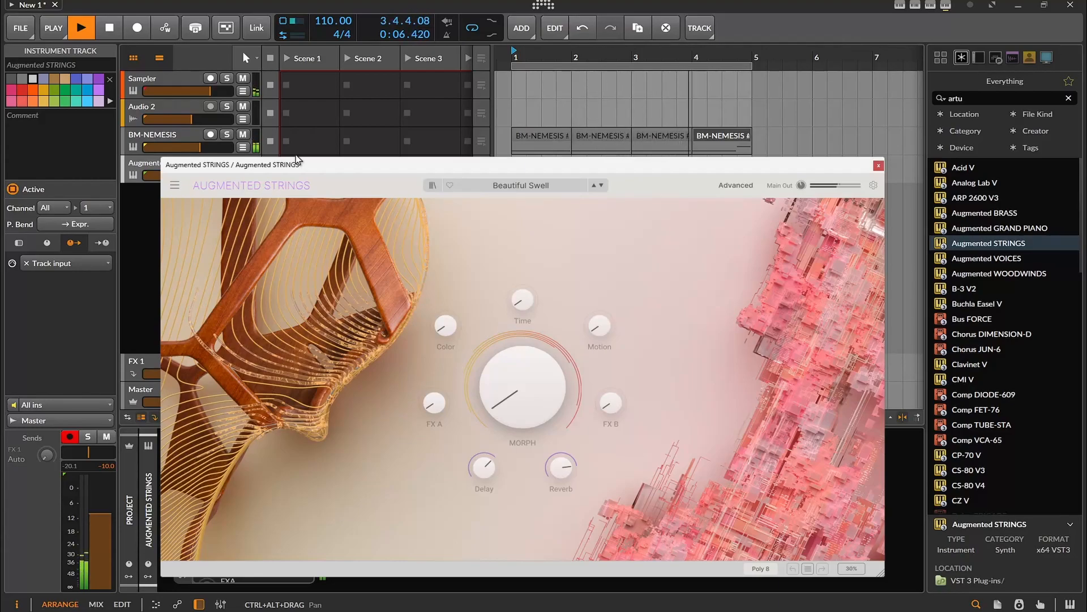
pyautogui.click(109, 27)
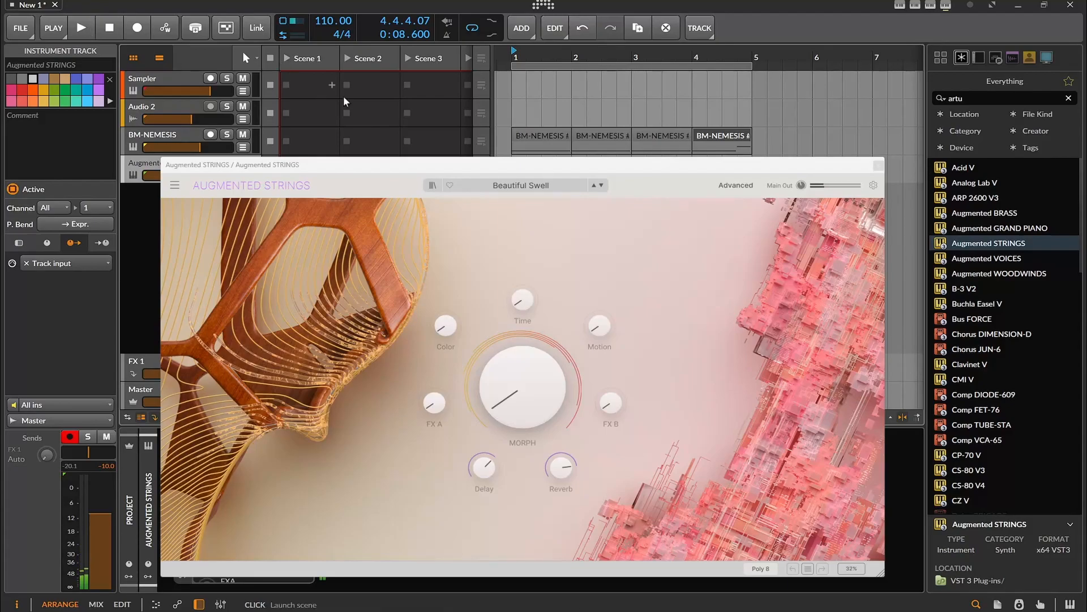
# Step: Uncover the track list by moving the Augmented STRINGS plug-in window aside, and close it
pyautogui.moveTo(199, 147); pyautogui.dragTo(200, 147)
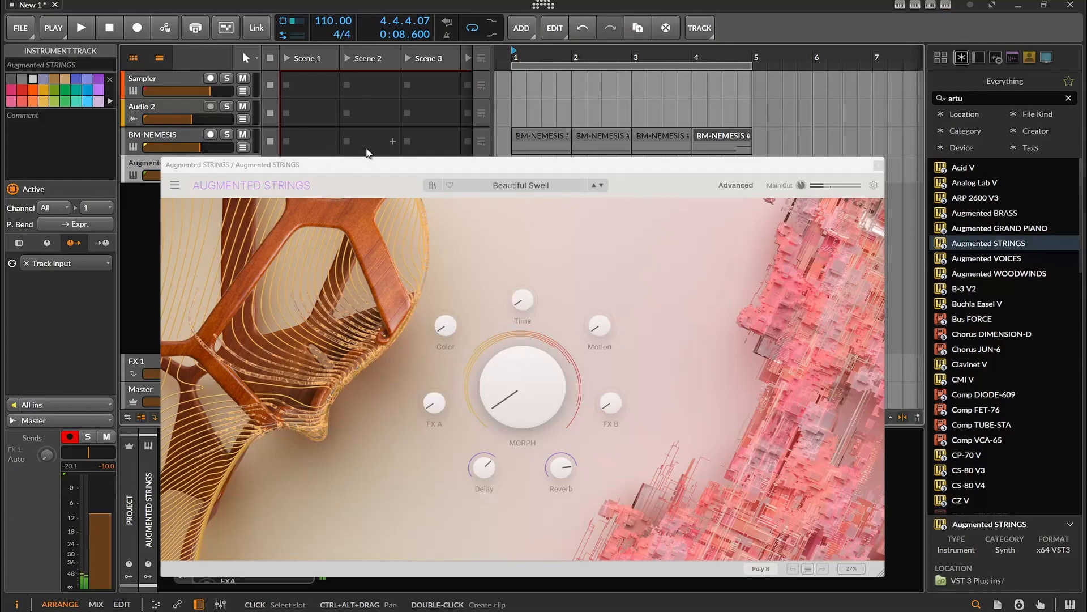
pyautogui.moveTo(543, 164); pyautogui.dragTo(529, 199)
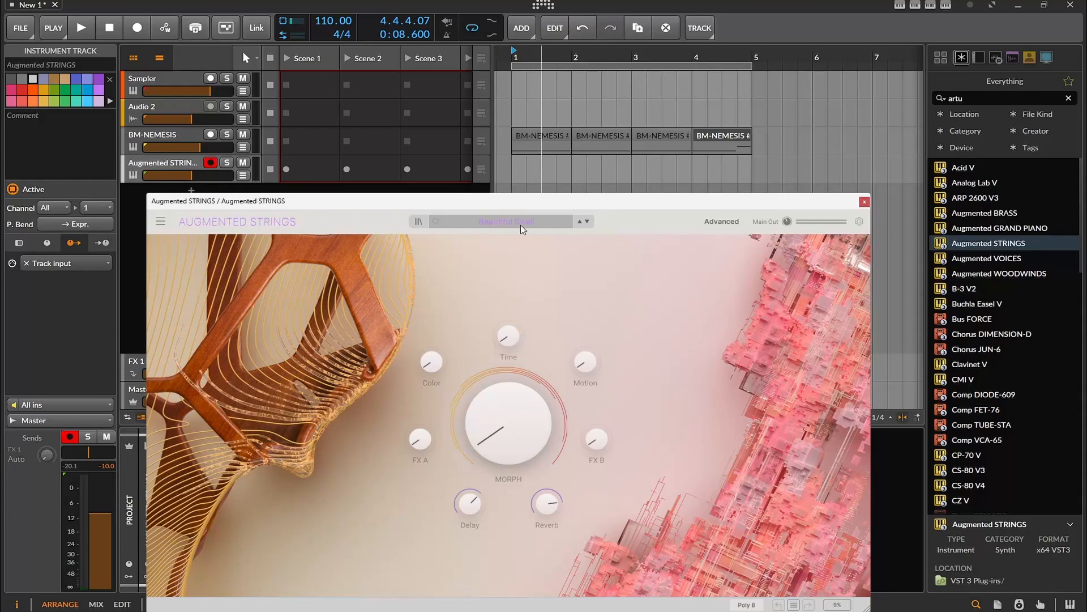
pyautogui.click(863, 202)
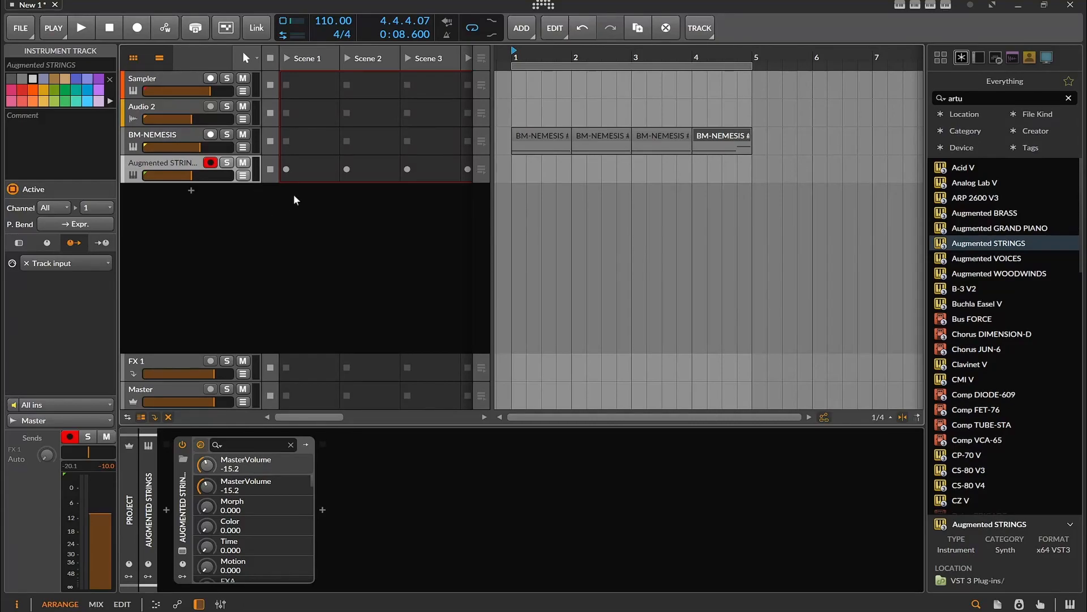
# Step: Examine the instrument and style key mapping in the BM-NEMESIS track's plug-in window, and close it
pyautogui.click(187, 139)
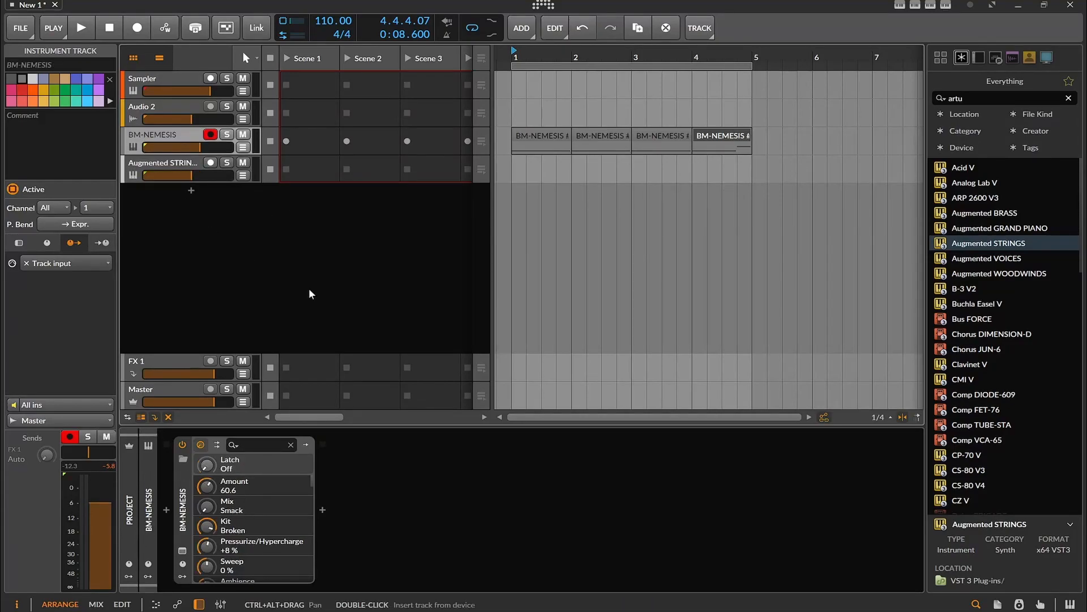
pyautogui.click(183, 550)
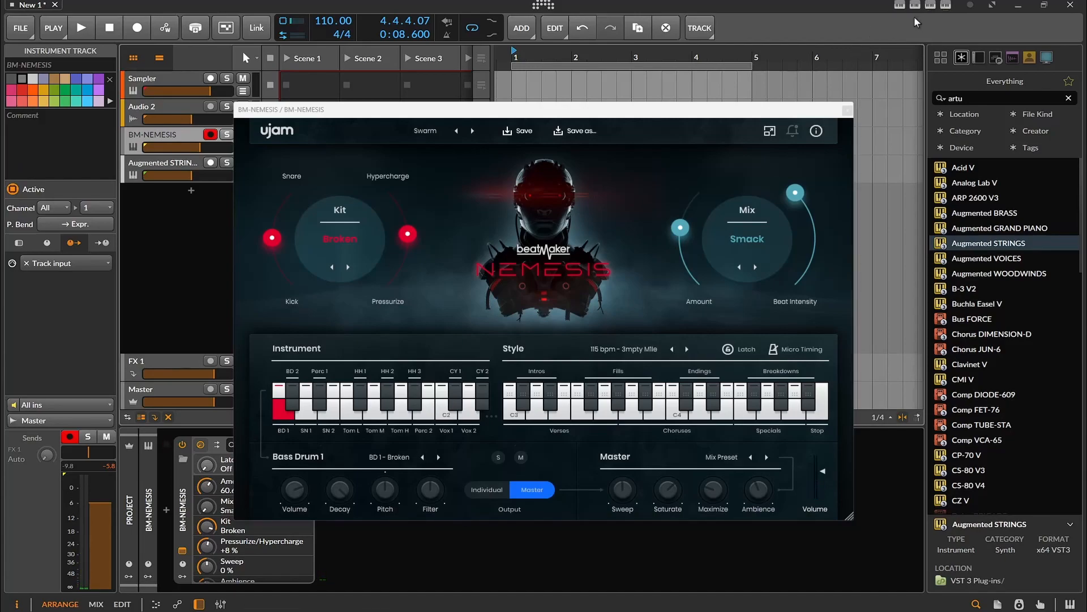
pyautogui.click(848, 110)
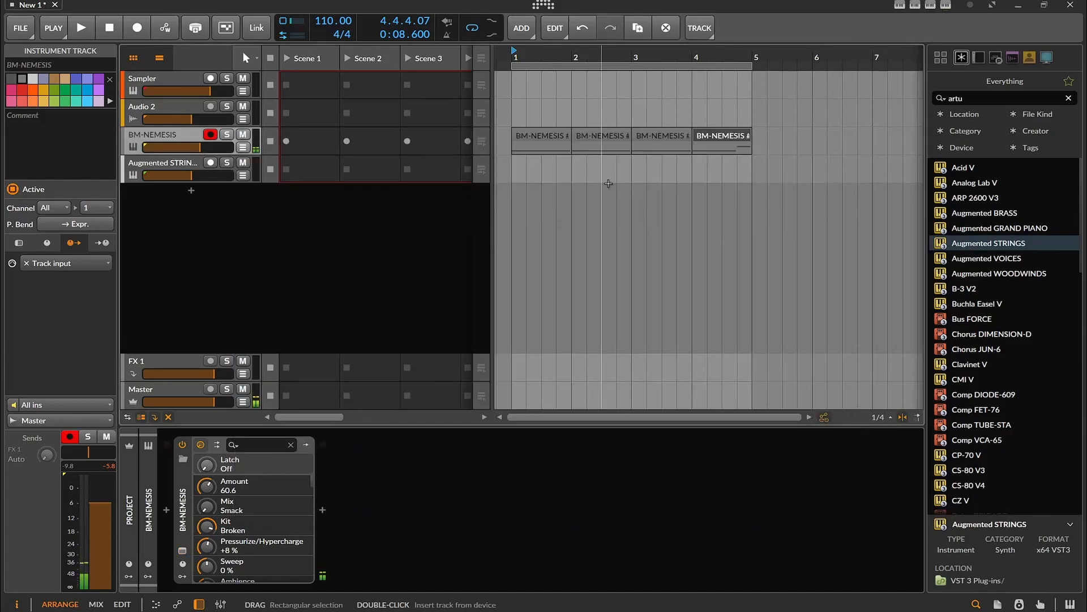
# Step: Open the fourth BM-NEMESIS clip's notes and add a sixteenth-long C2 drum note at 1.4.4
pyautogui.doubleClick(736, 139)
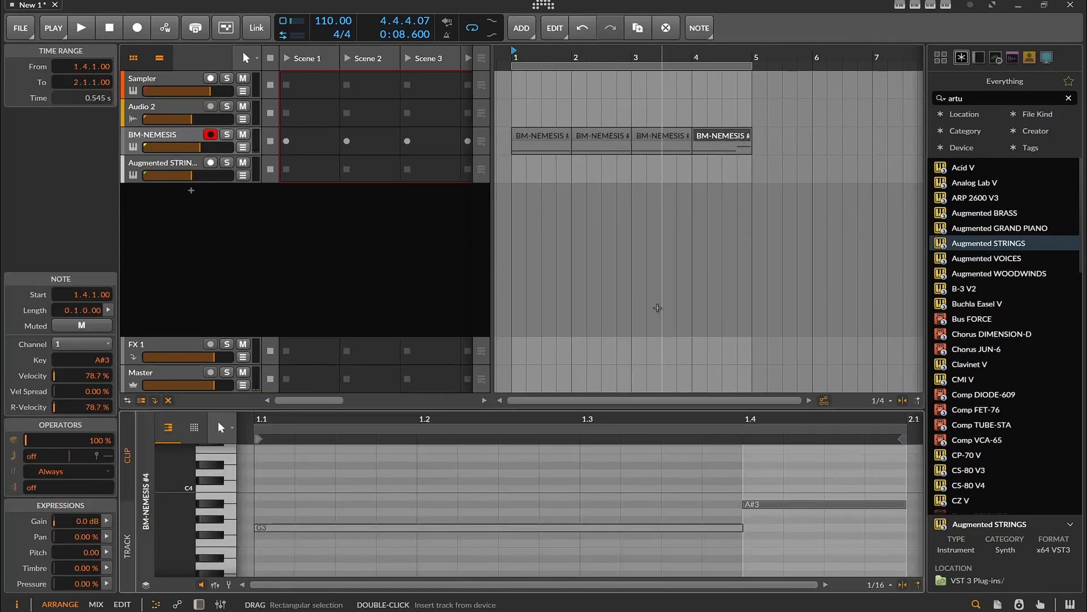
pyautogui.scroll(-2, 754, 542)
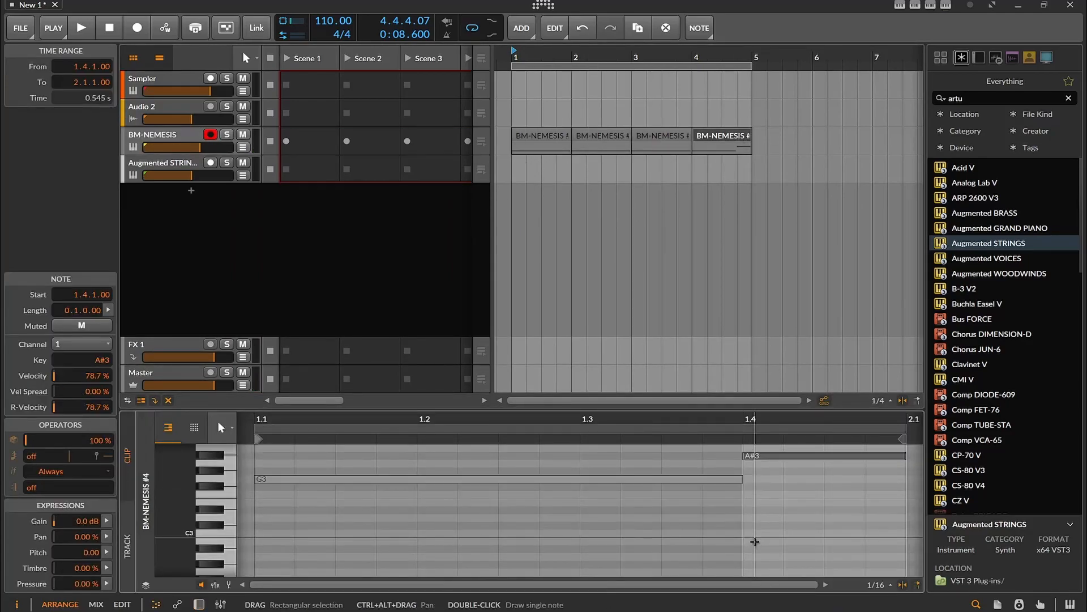
pyautogui.doubleClick(759, 534)
pyautogui.moveTo(759, 536); pyautogui.dragTo(765, 558)
pyautogui.scroll(-2, 765, 556)
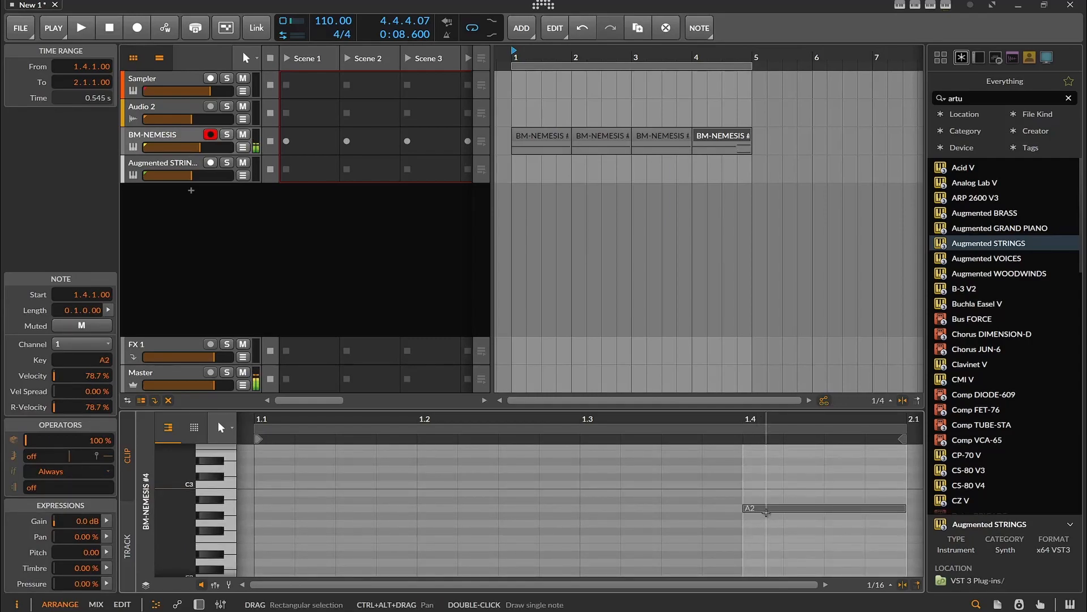
pyautogui.moveTo(766, 512); pyautogui.dragTo(866, 534)
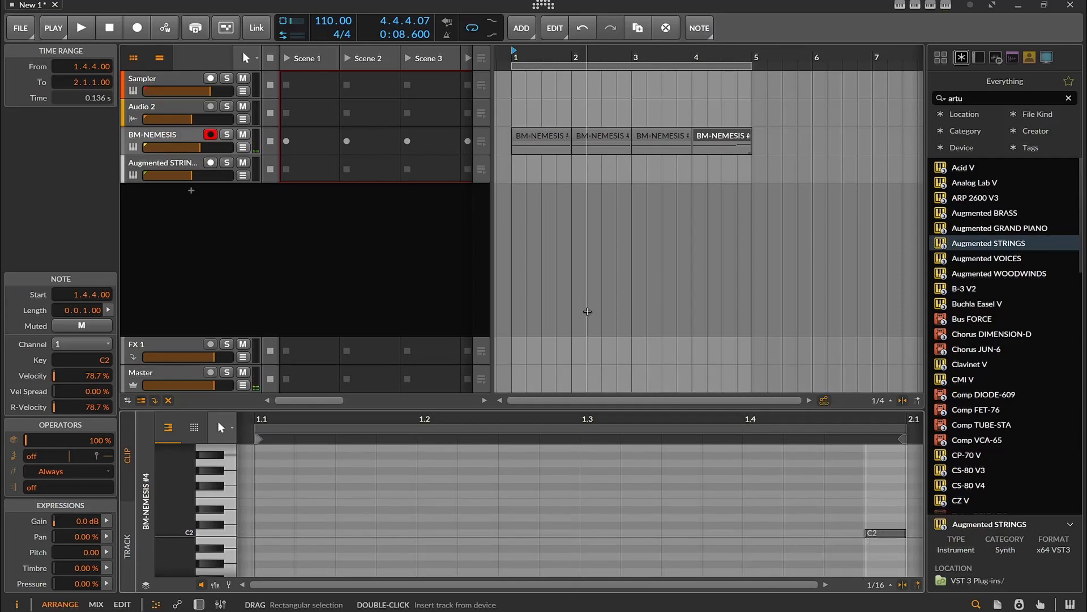
# Step: Play the loop, select the Augmented STRINGS track for live playing and raise its volume to -5.6 dB
pyautogui.click(81, 28)
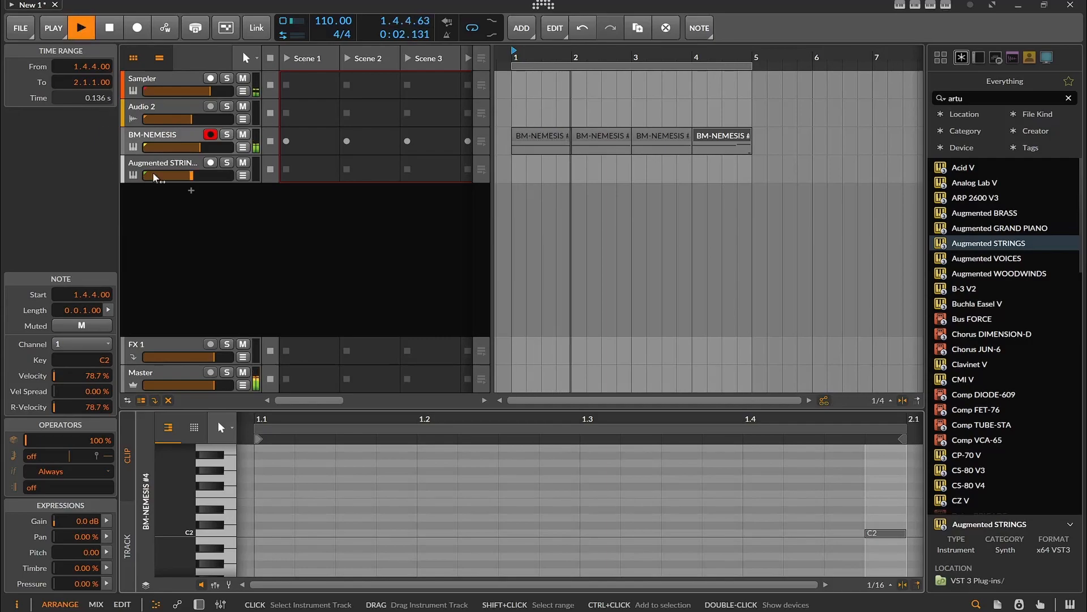
pyautogui.click(174, 172)
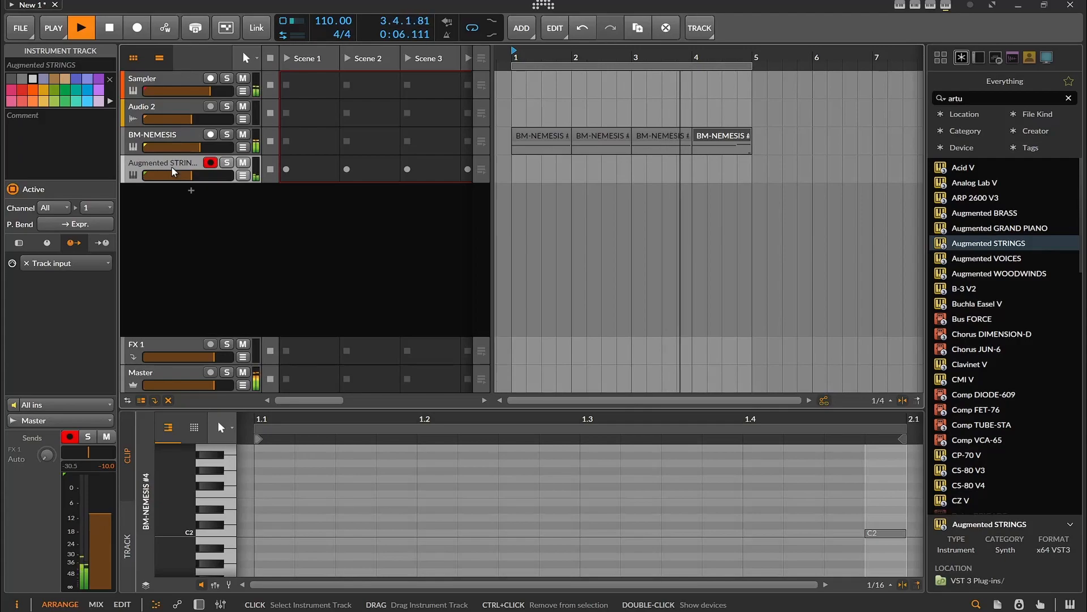
pyautogui.moveTo(173, 172); pyautogui.dragTo(174, 164)
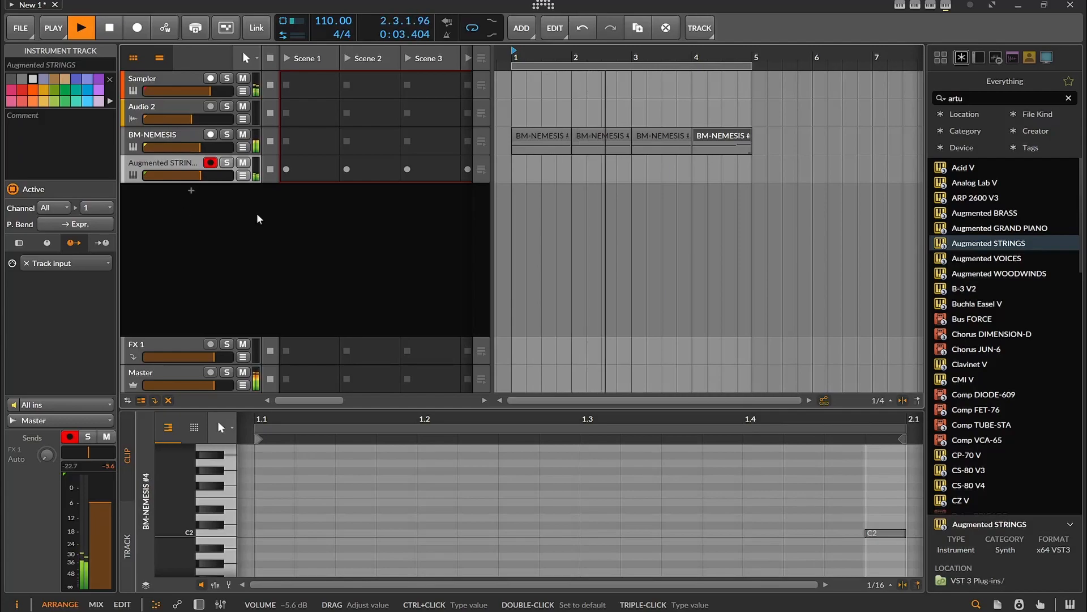
# Step: Add sixteenth notes C2 at 1.4.2 and C#2 at 1.4.3 in the BM-NEMESIS clip, audition the loop and stop playback
pyautogui.doubleClick(807, 533)
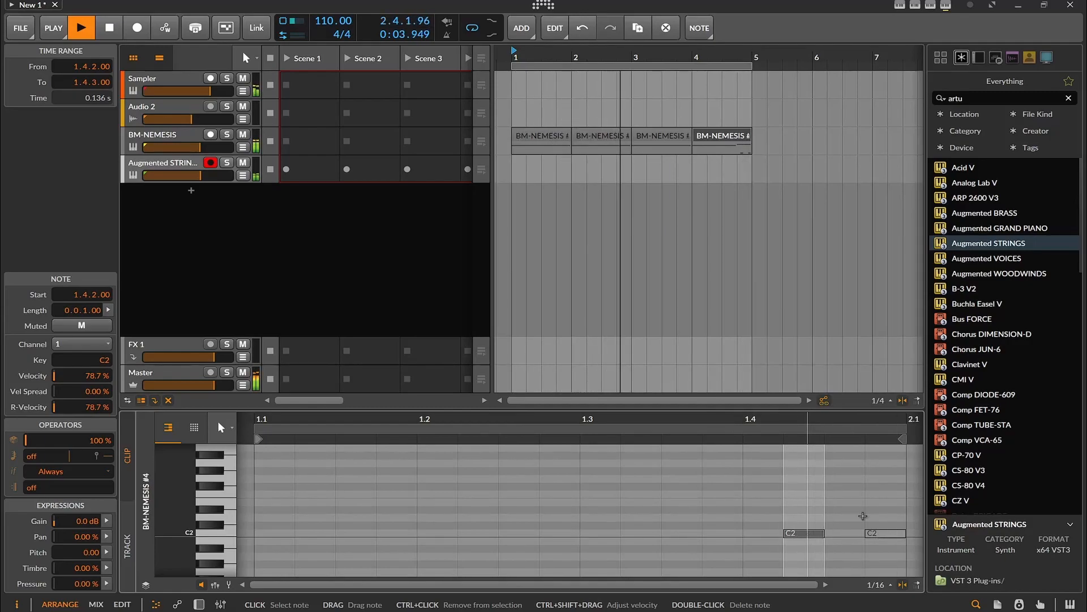
pyautogui.doubleClick(841, 526)
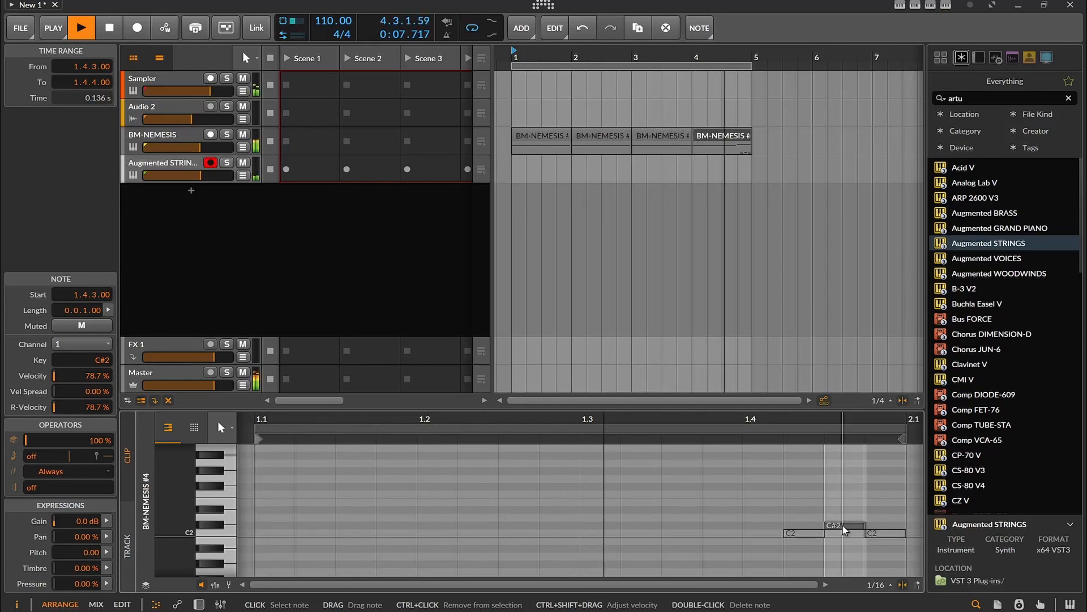
pyautogui.click(110, 22)
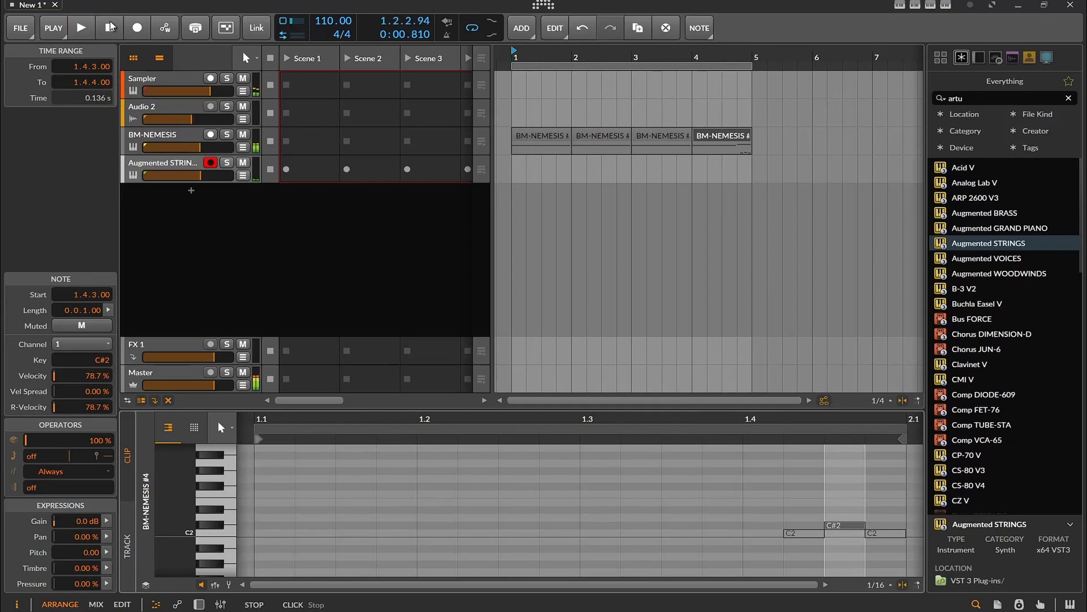